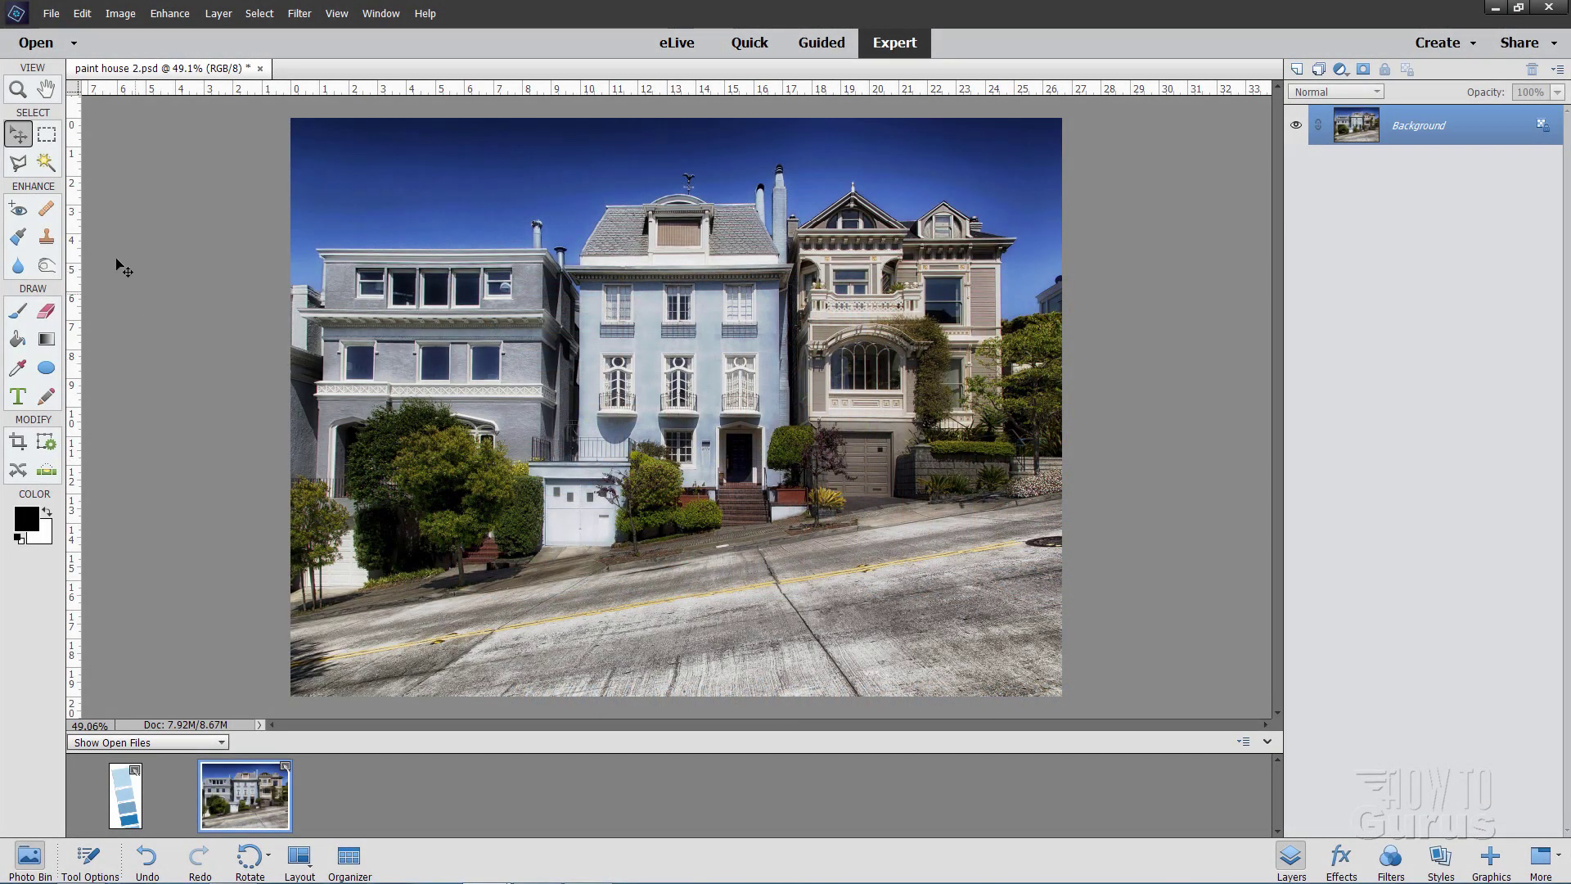
# - Zoom the photo to 100% around the blue house, then return to the Move tool
pyautogui.click(18, 90)
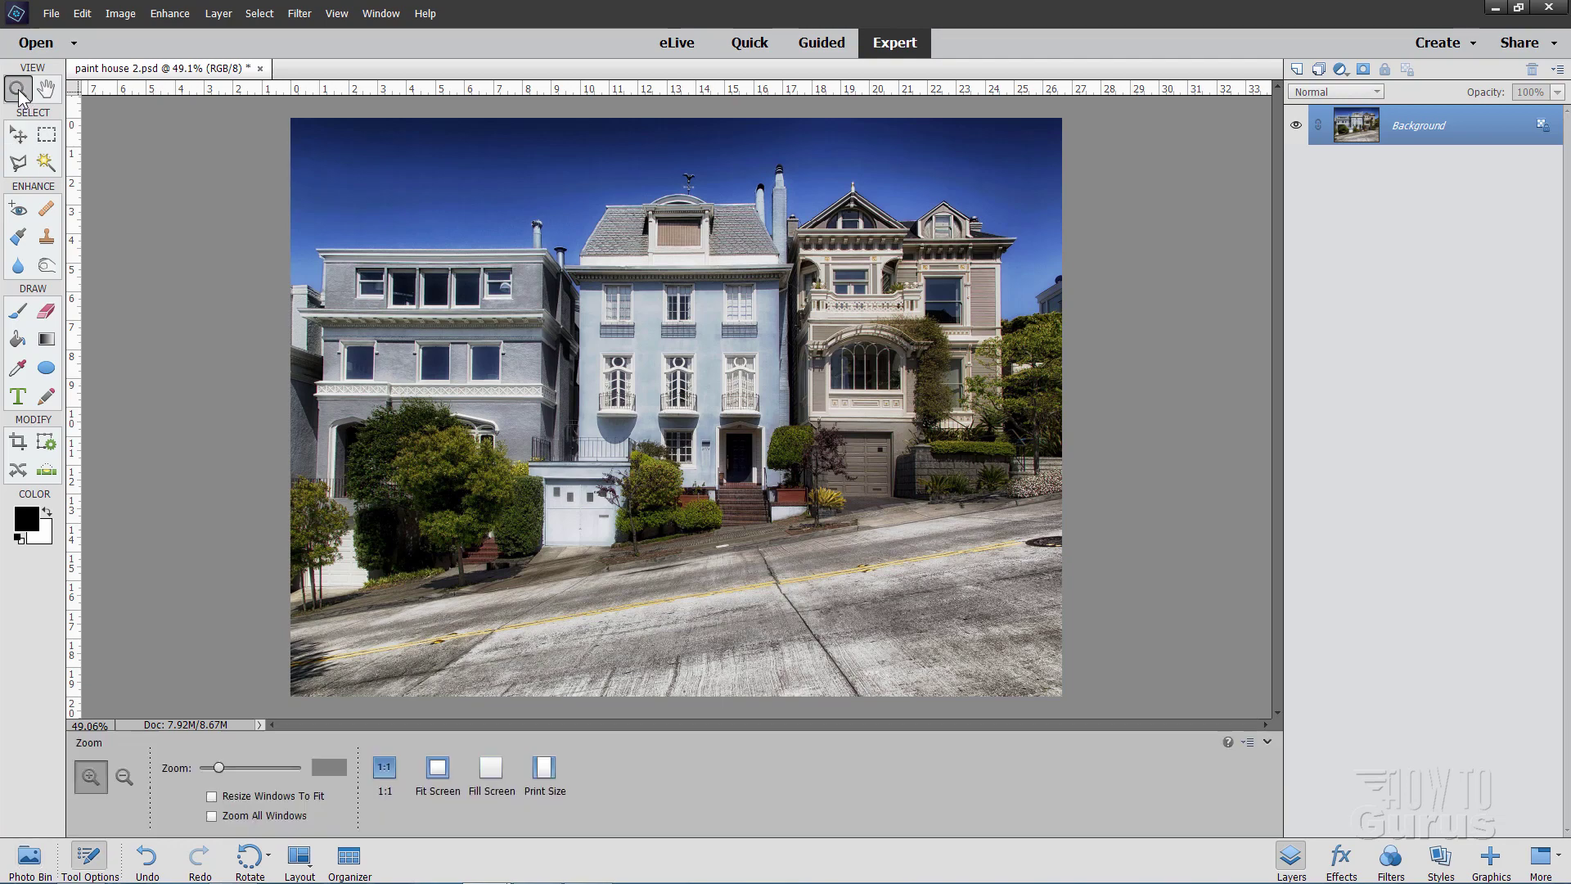
pyautogui.click(671, 362)
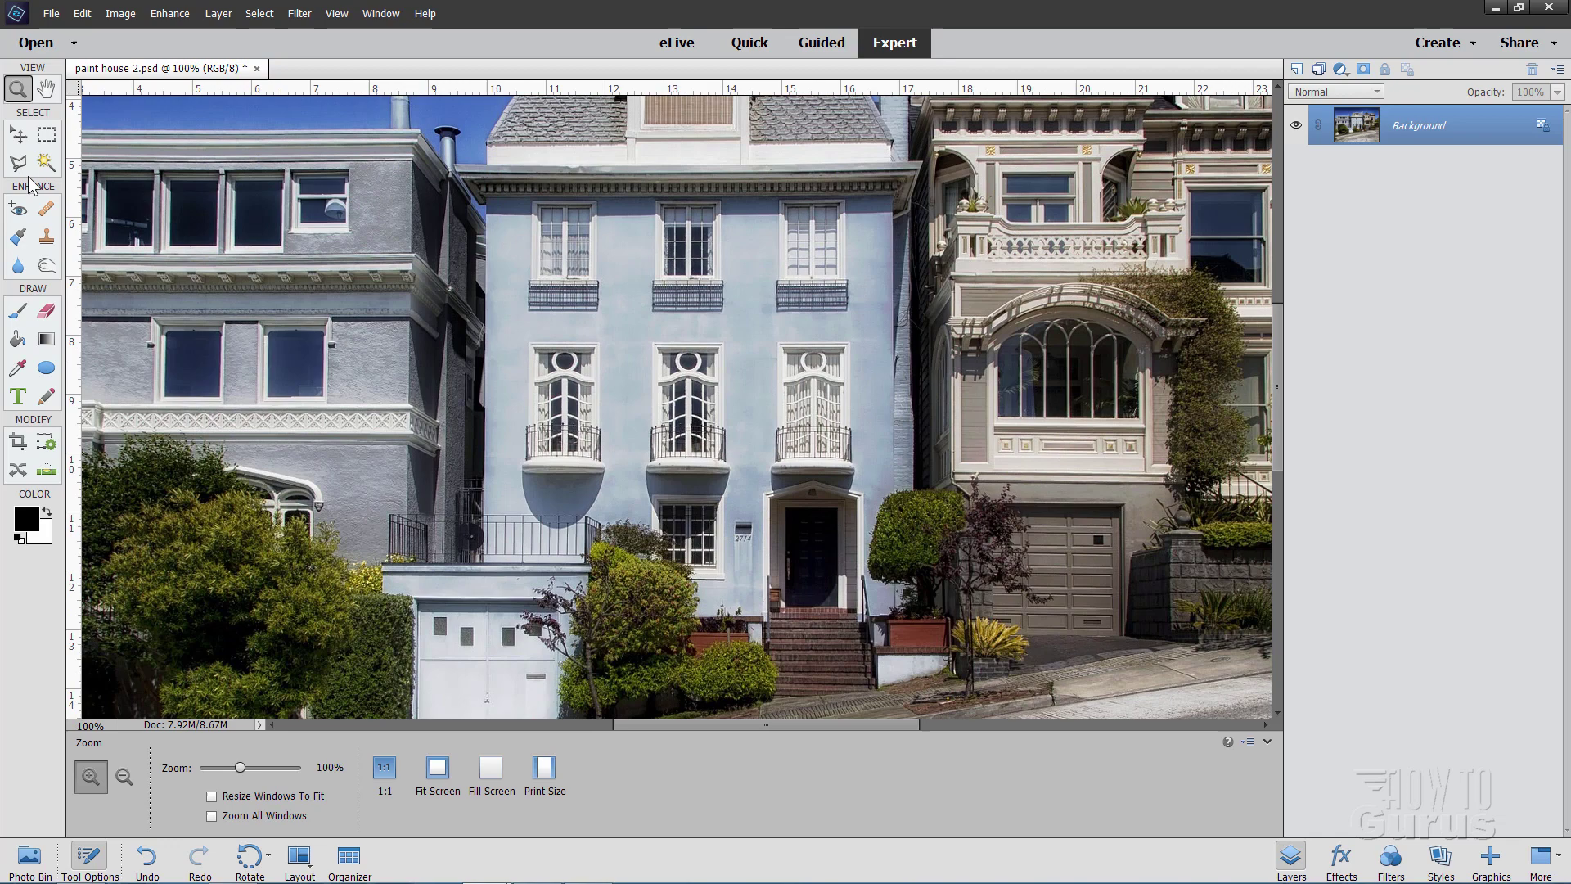
pyautogui.click(18, 135)
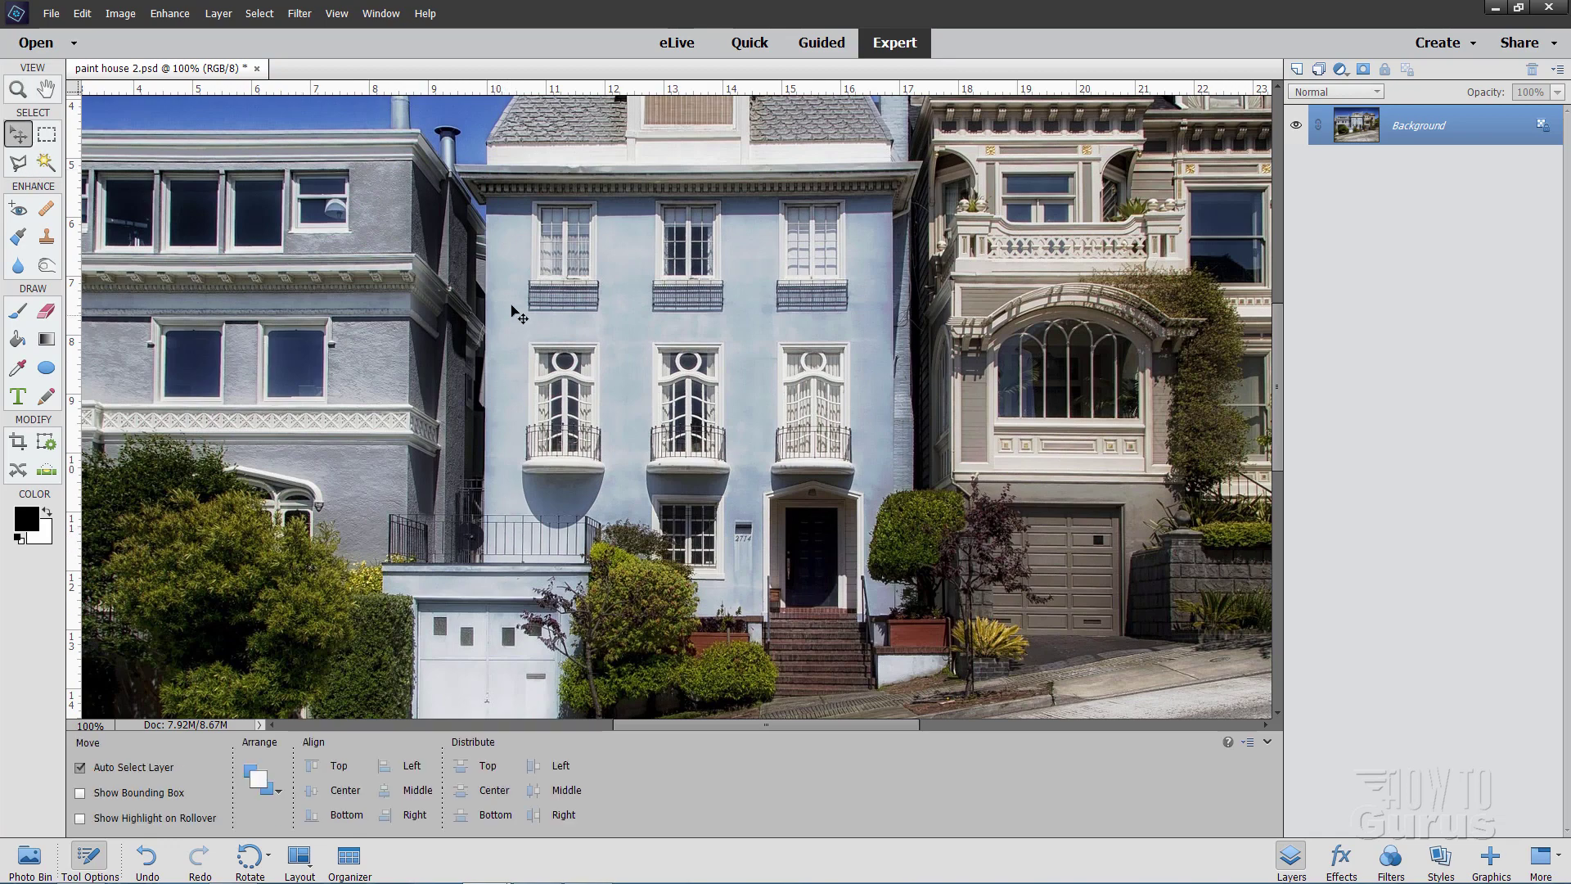
# - Load the saved 'house' selection to outline the painted walls
pyautogui.click(256, 17)
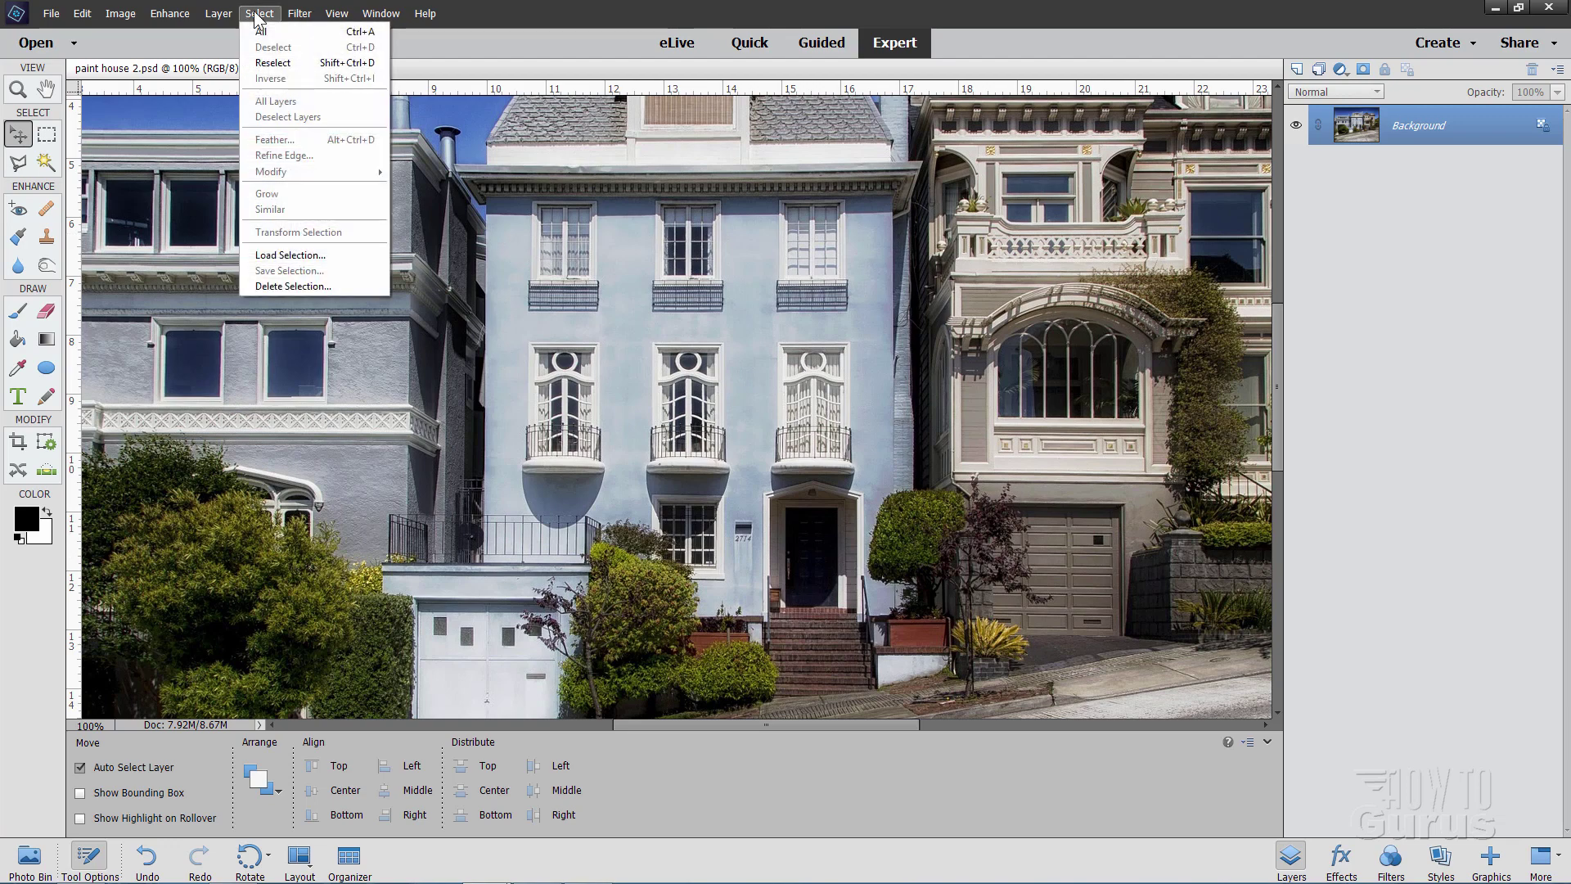
pyautogui.click(307, 259)
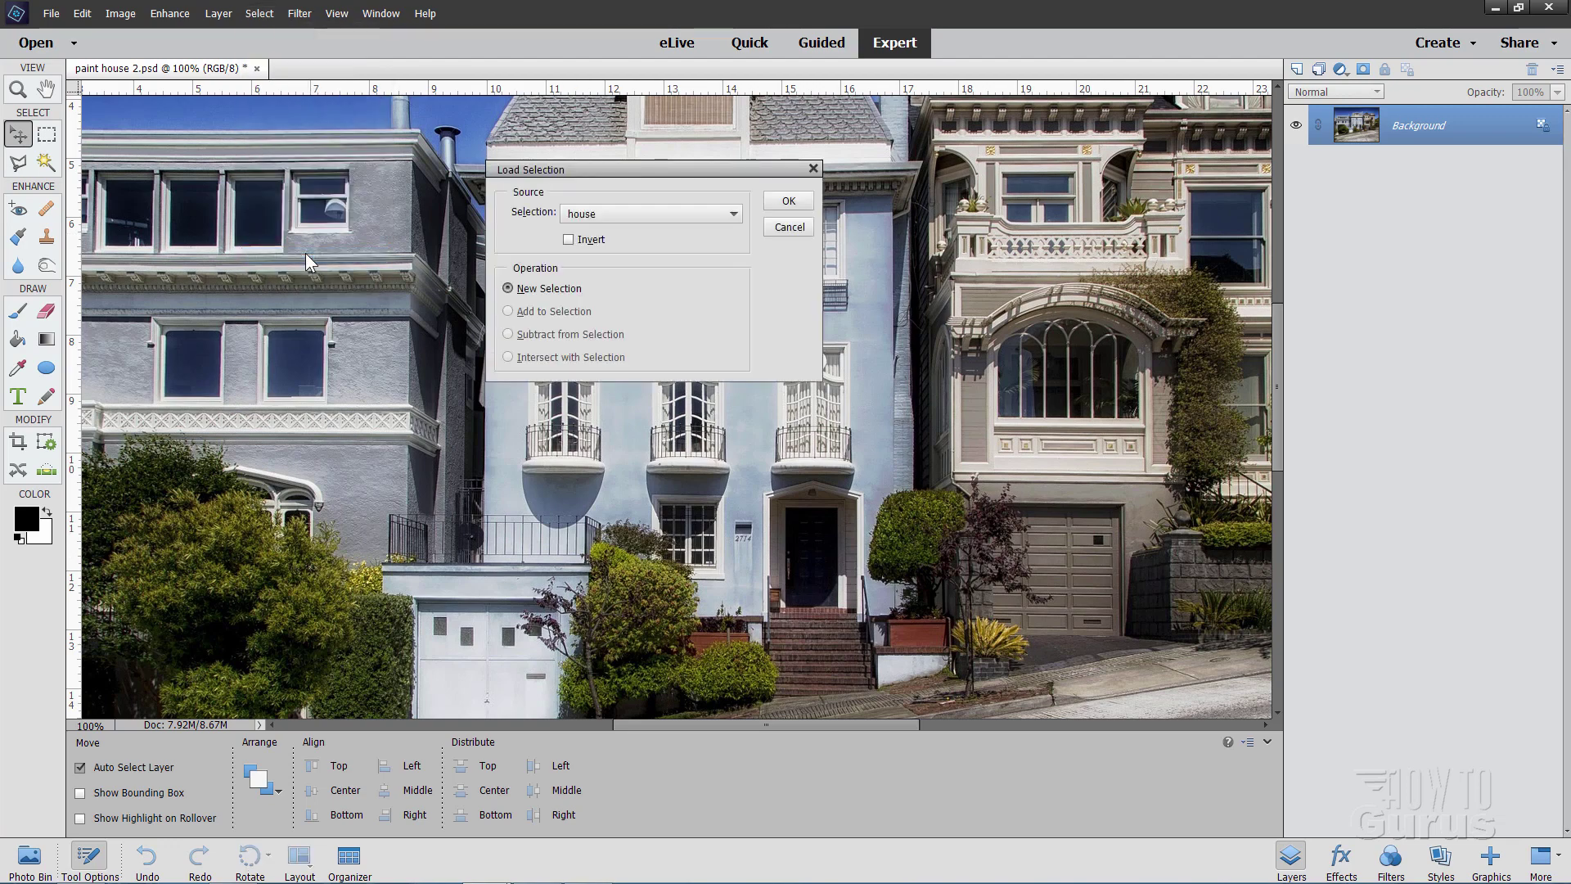
pyautogui.click(806, 199)
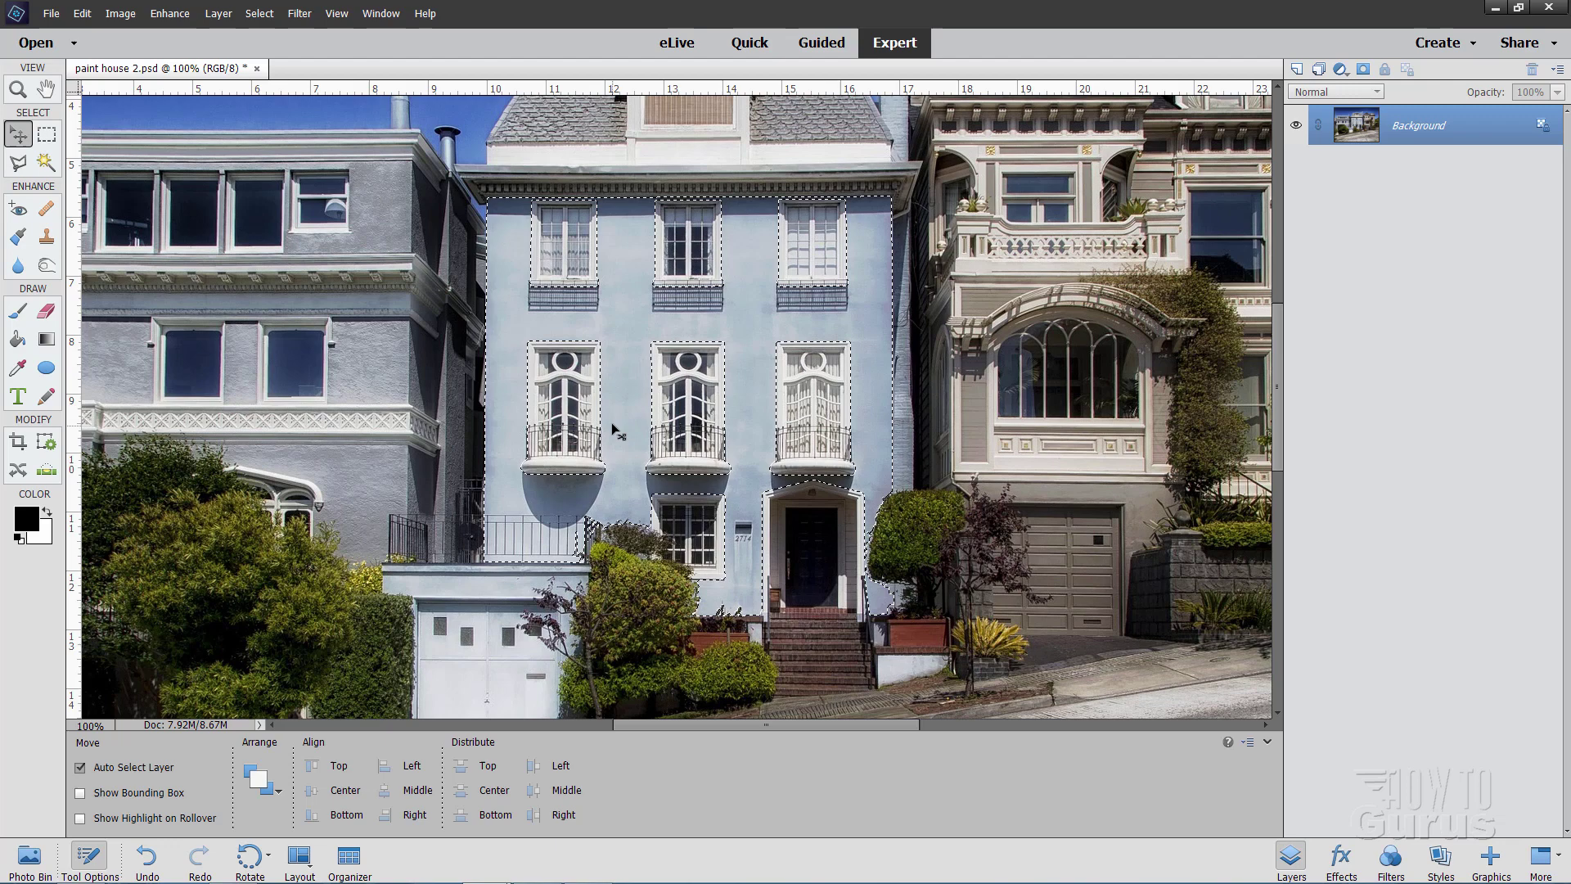
# - Set the Polygonal Lasso to Subtract mode, then open and cancel Save Selection
pyautogui.click(18, 162)
pyautogui.click(200, 768)
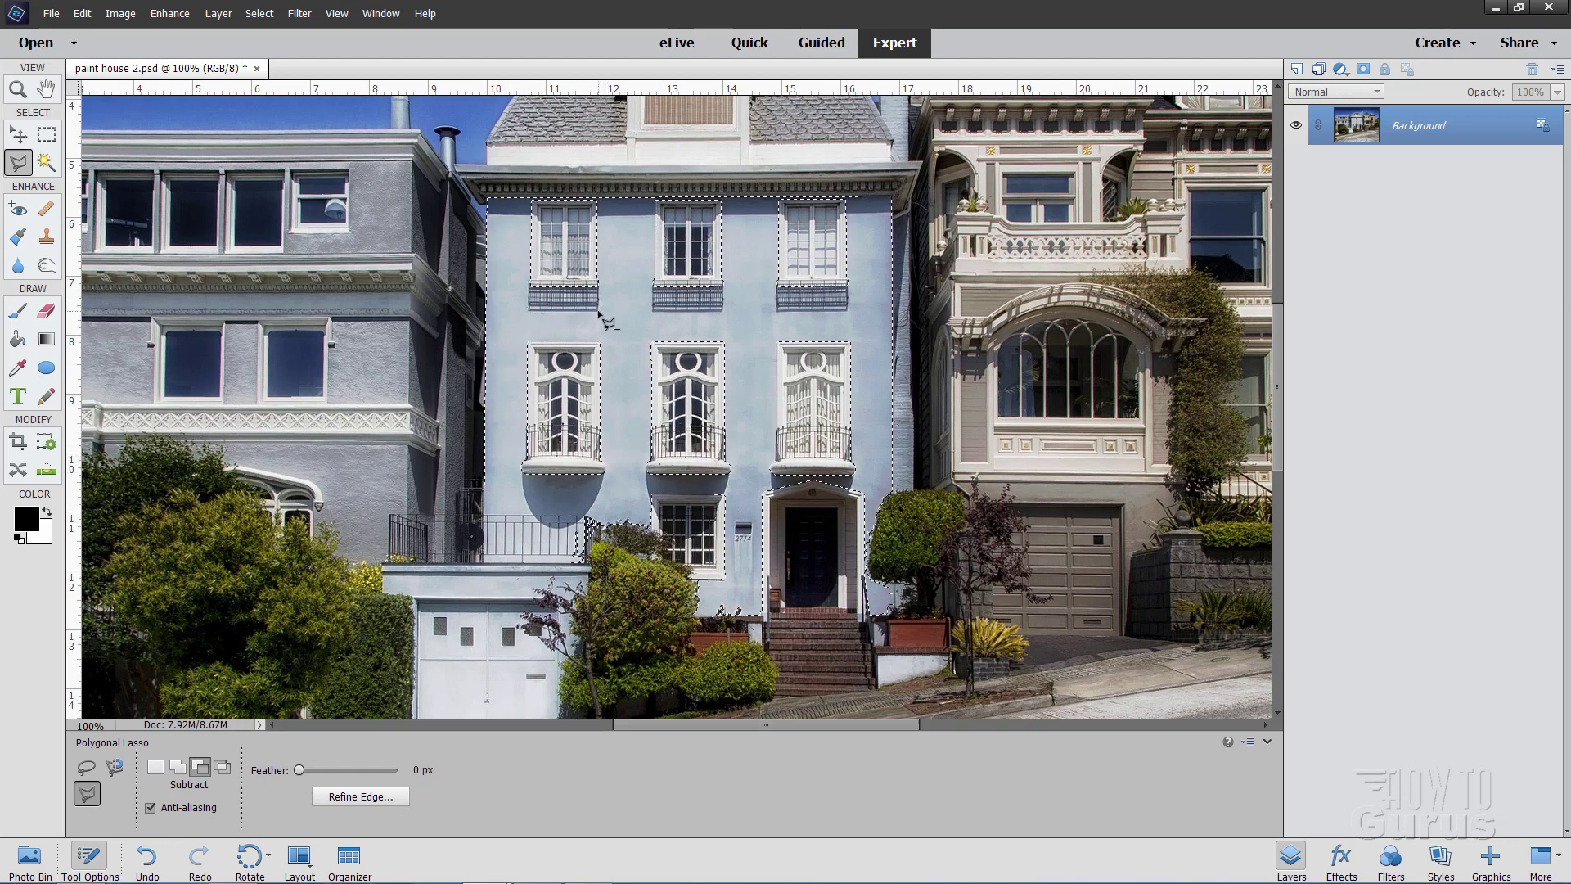
pyautogui.click(258, 13)
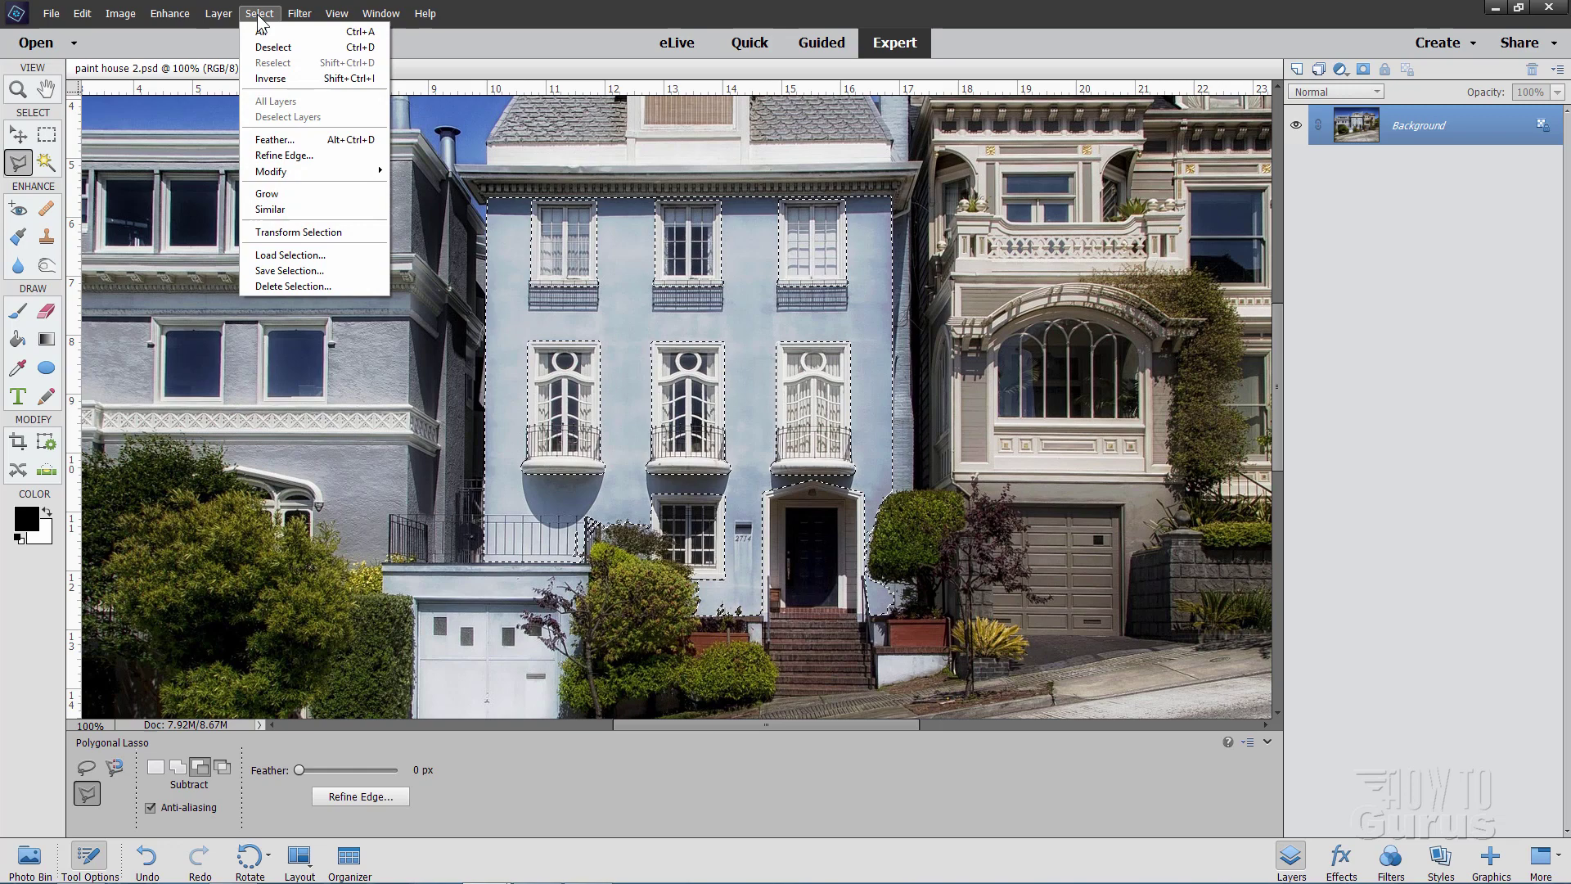
pyautogui.click(278, 270)
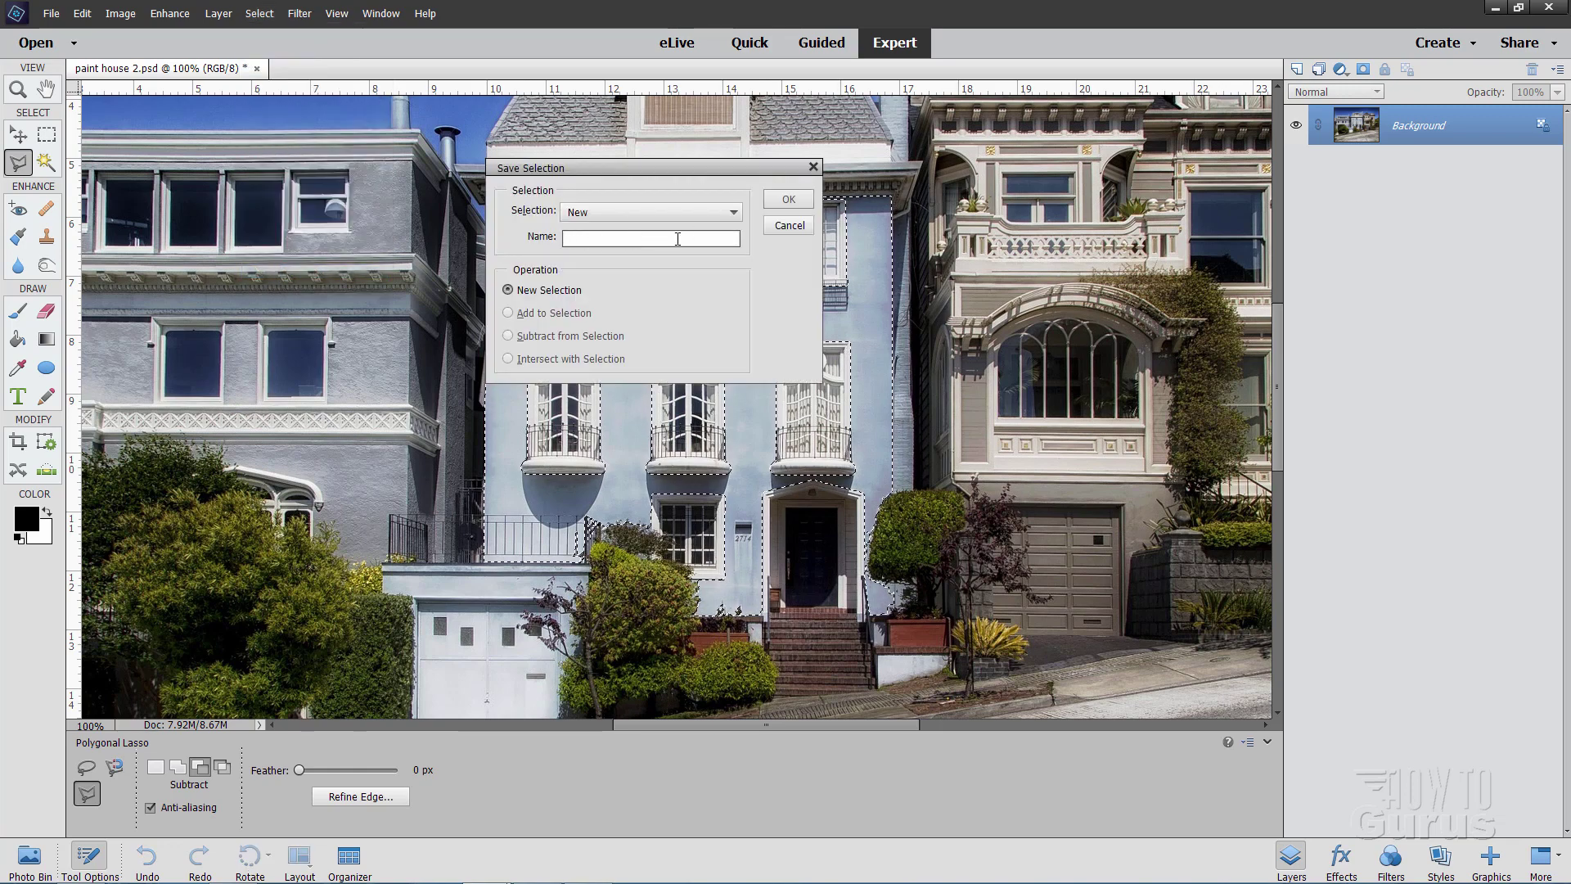
pyautogui.click(788, 226)
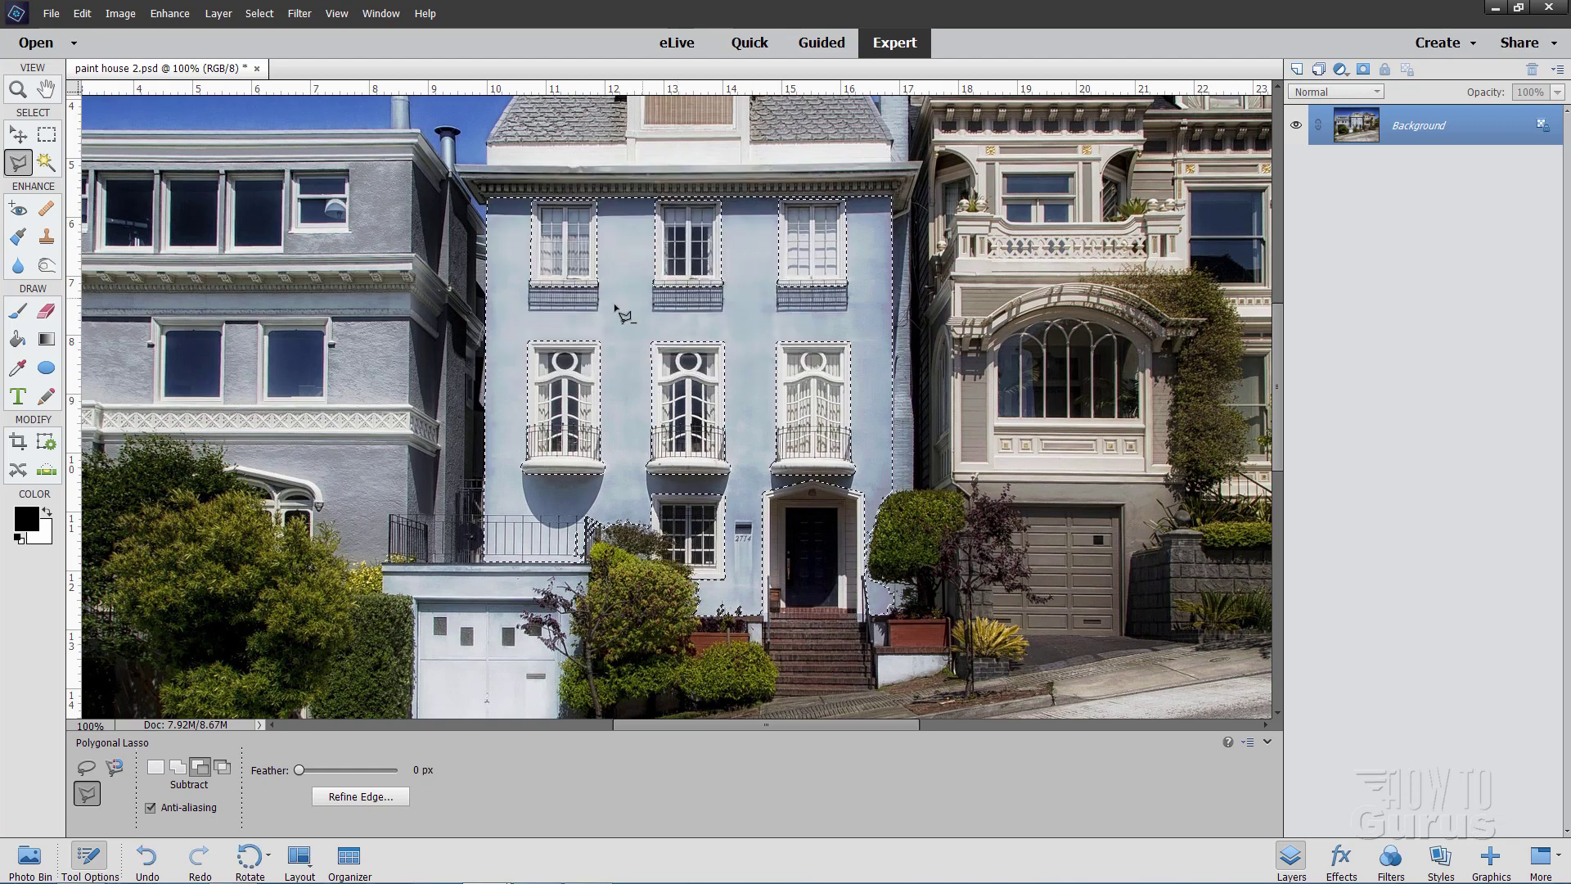
# - Return to the Move tool and deselect the house selection
pyautogui.press('v')
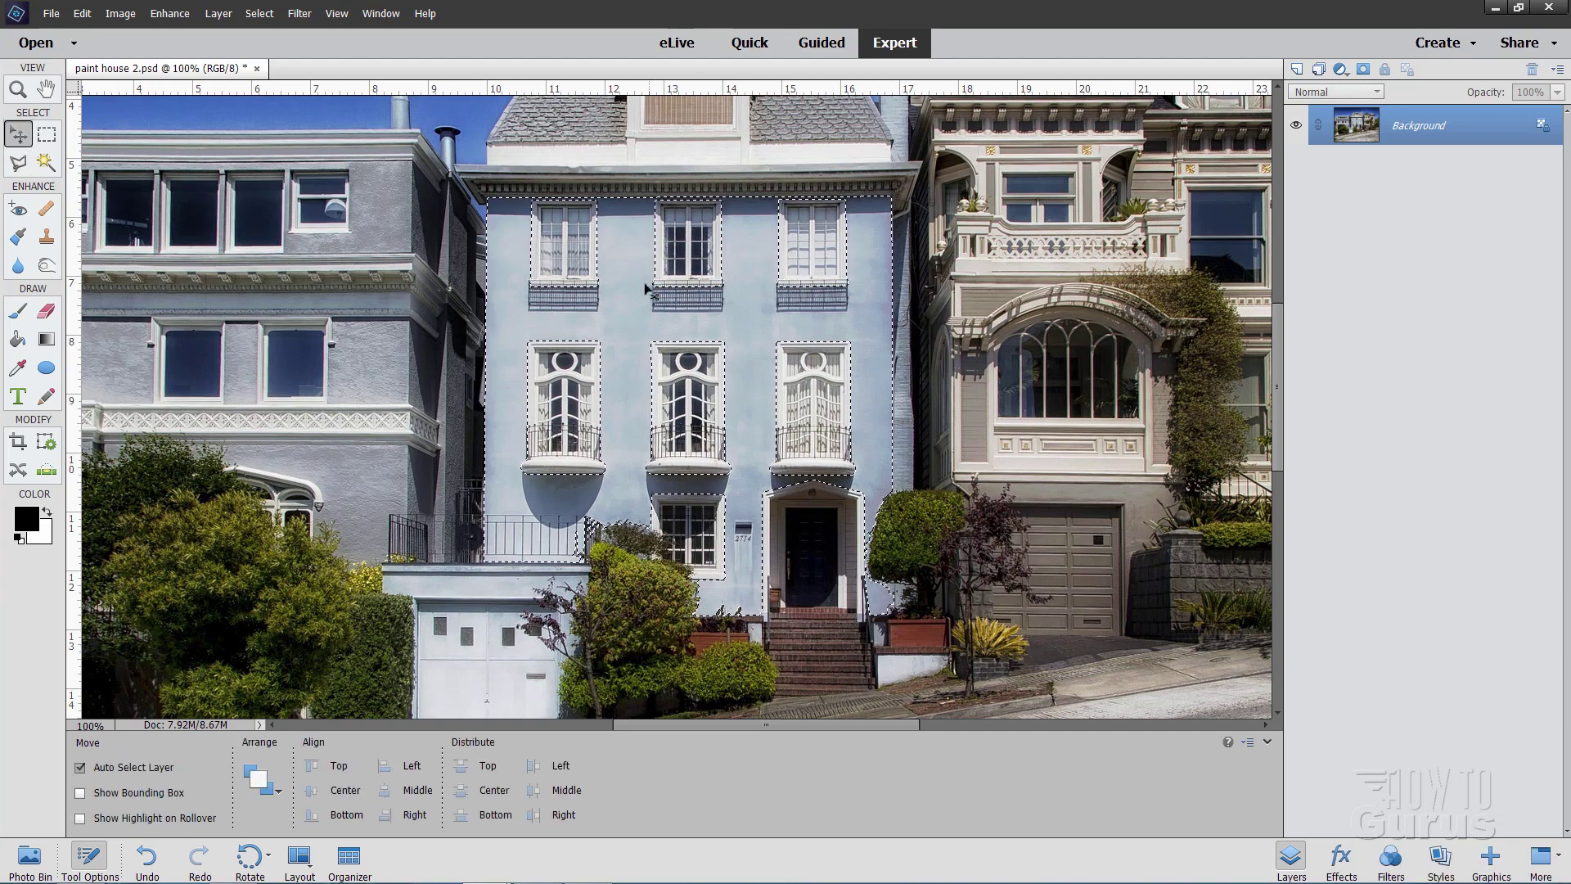
pyautogui.click(260, 13)
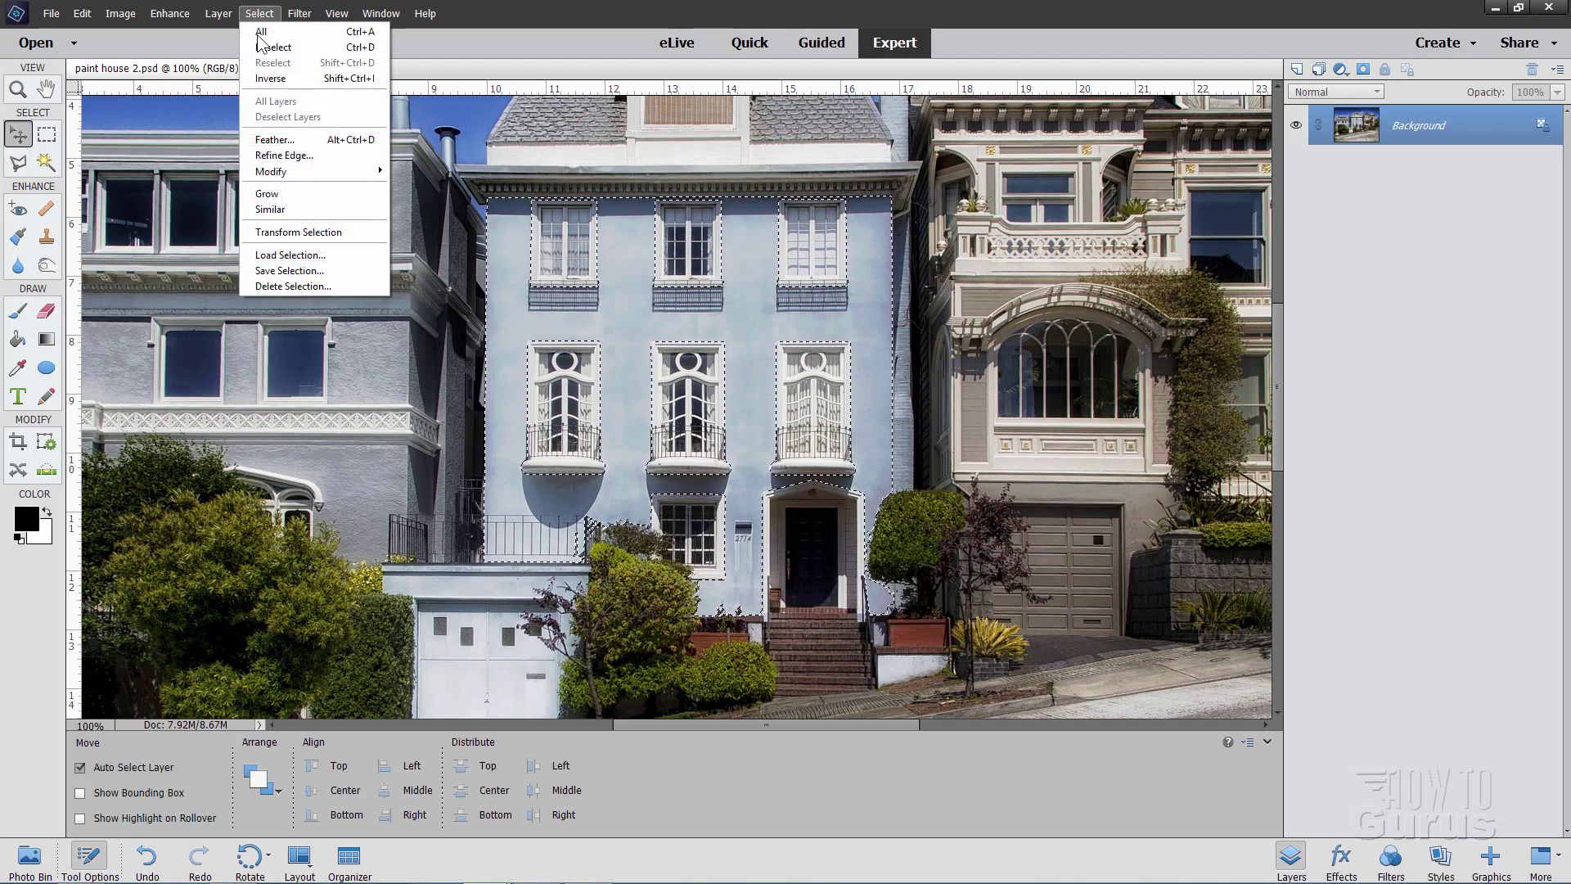
pyautogui.click(262, 47)
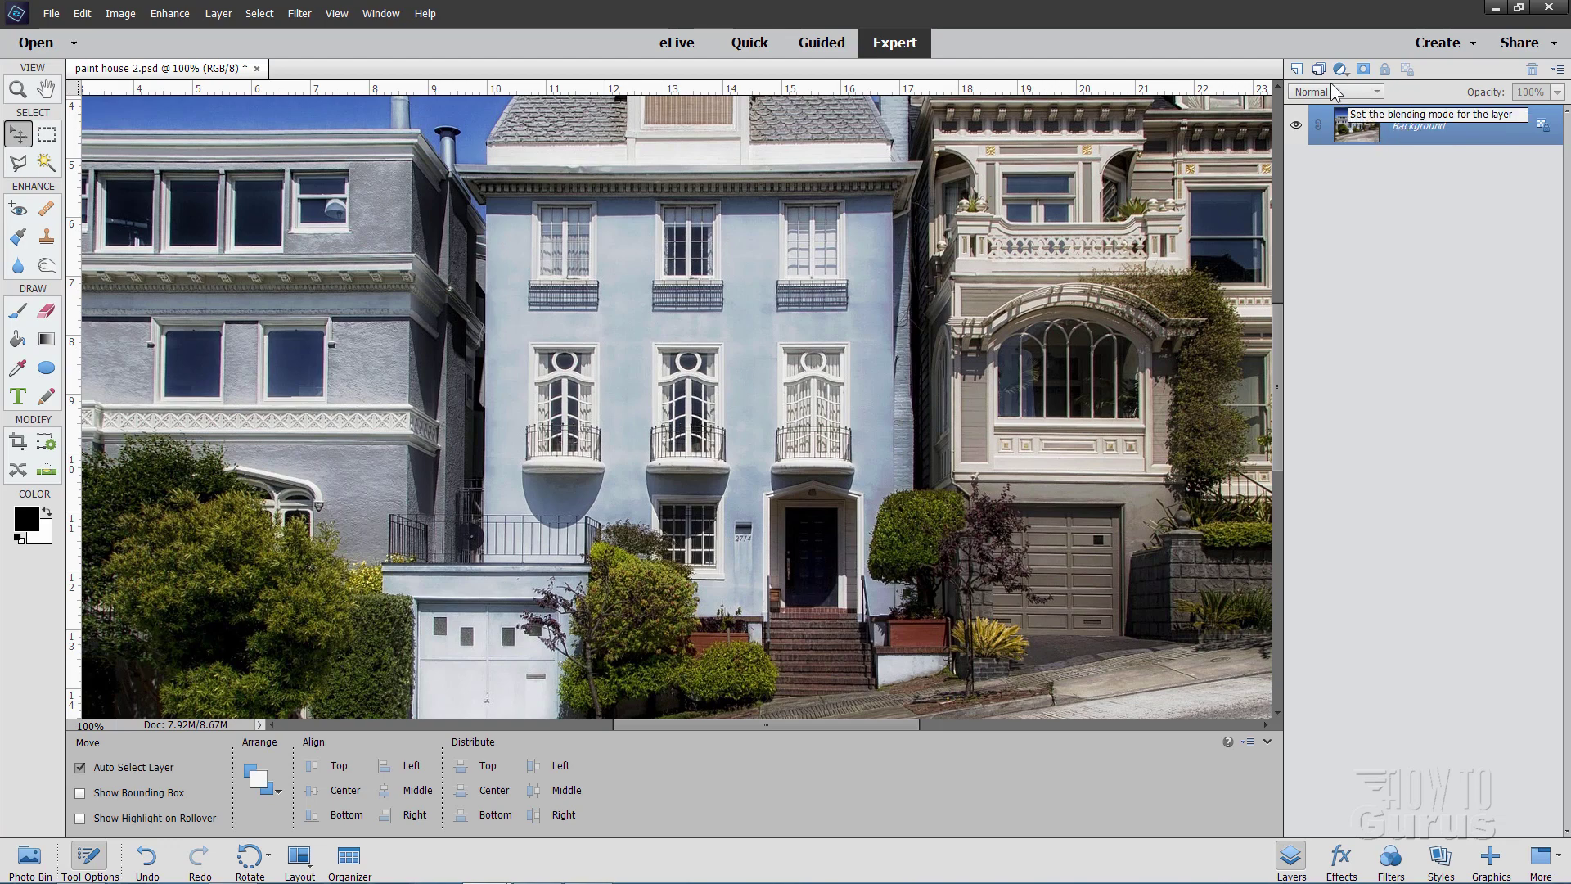
# - Duplicate the Background layer as Background copy and hide the original Background layer
pyautogui.rightClick(1400, 129)
pyautogui.click(1413, 163)
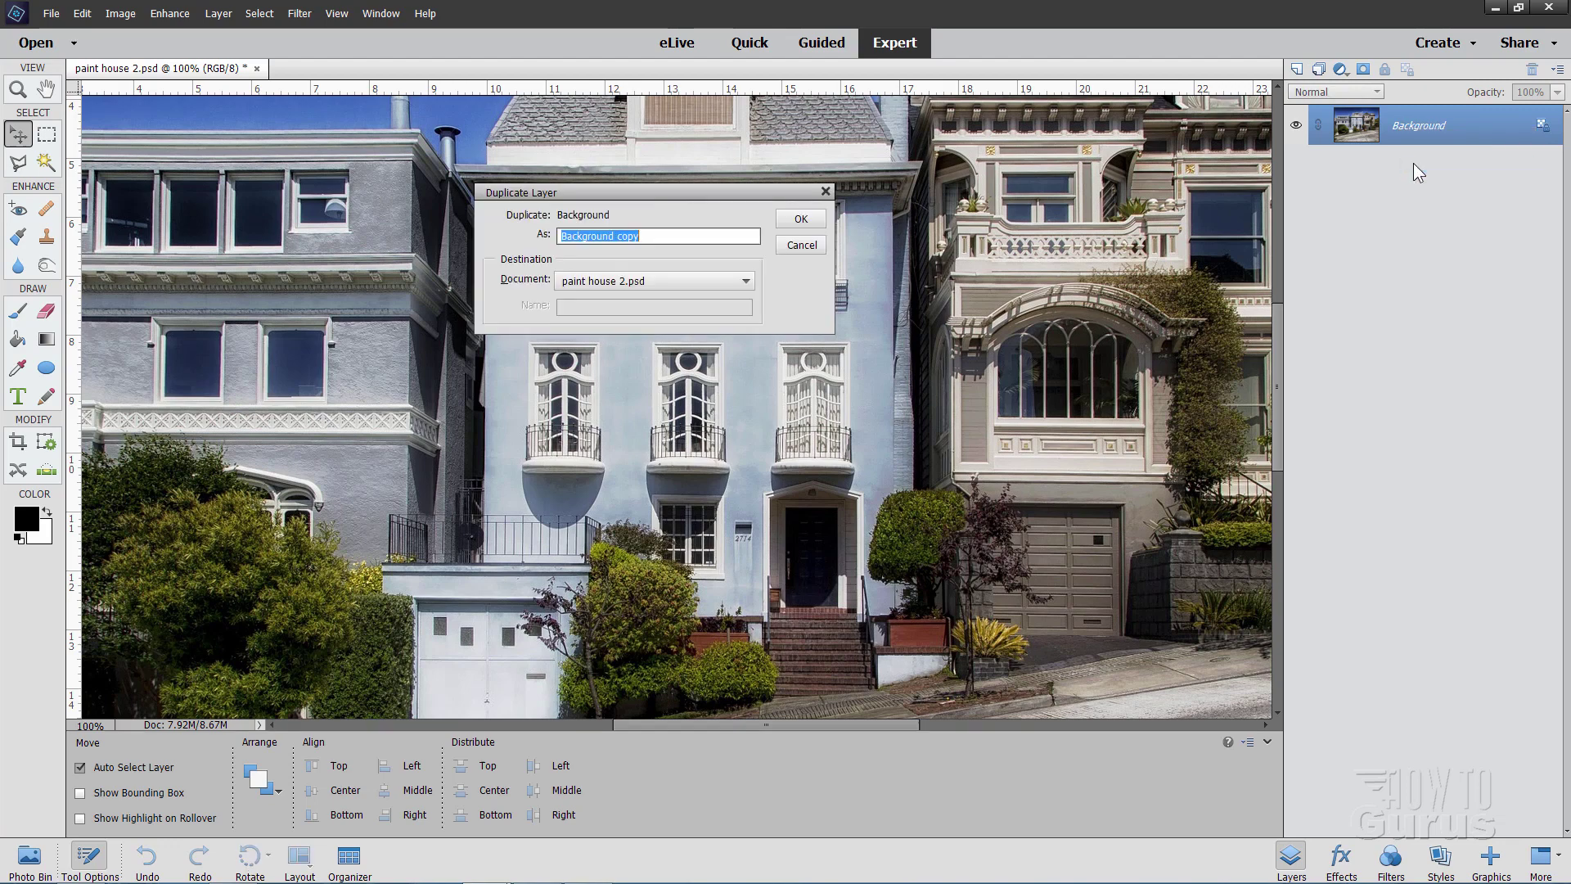
pyautogui.click(801, 218)
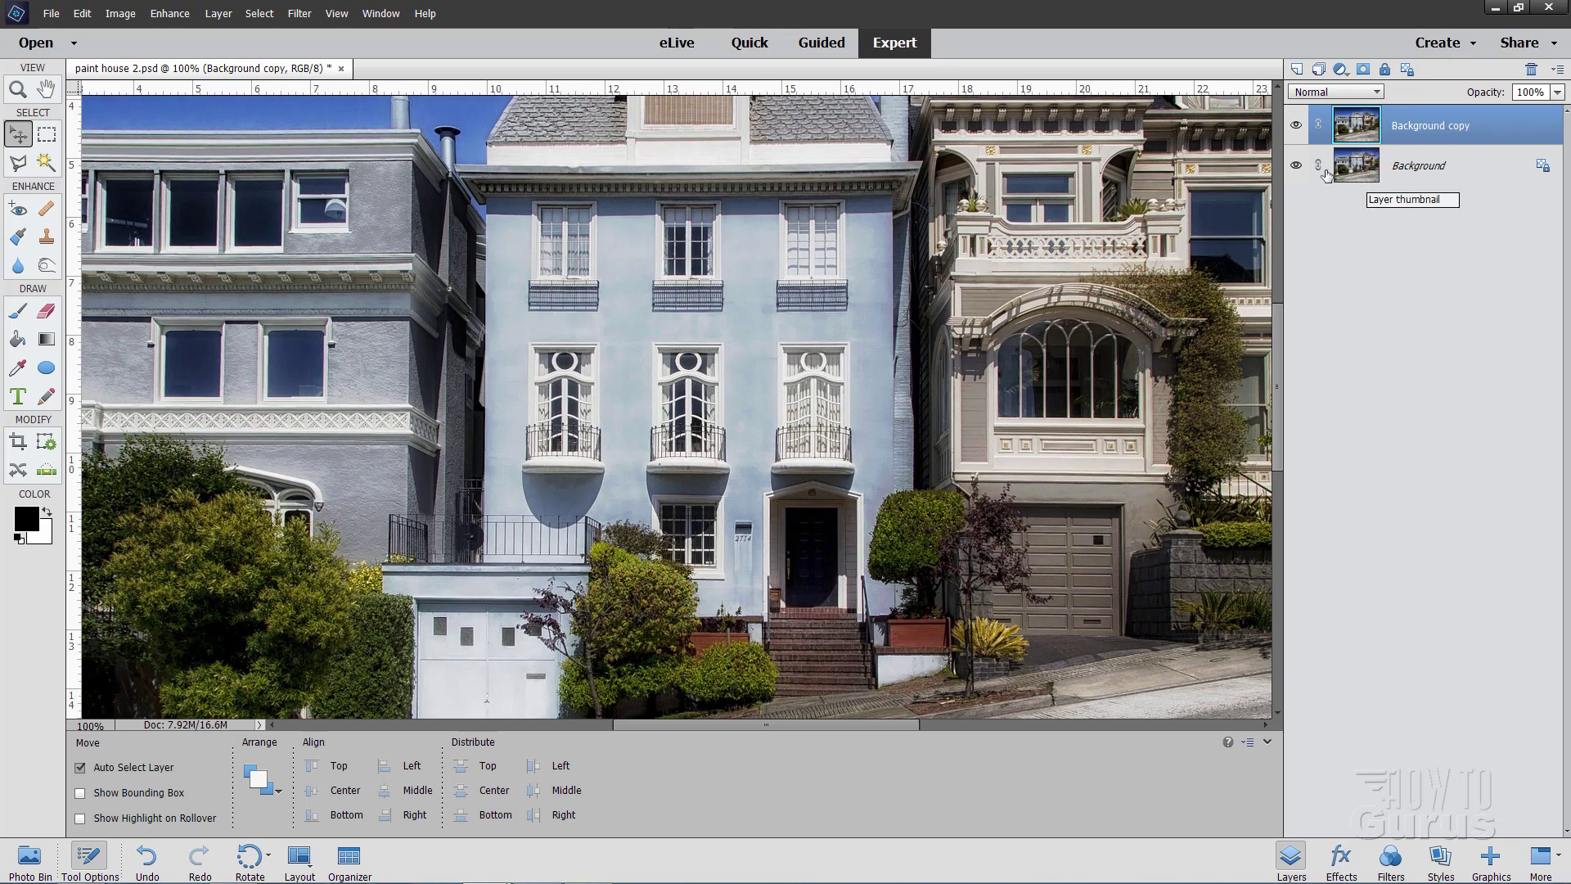
pyautogui.click(1296, 166)
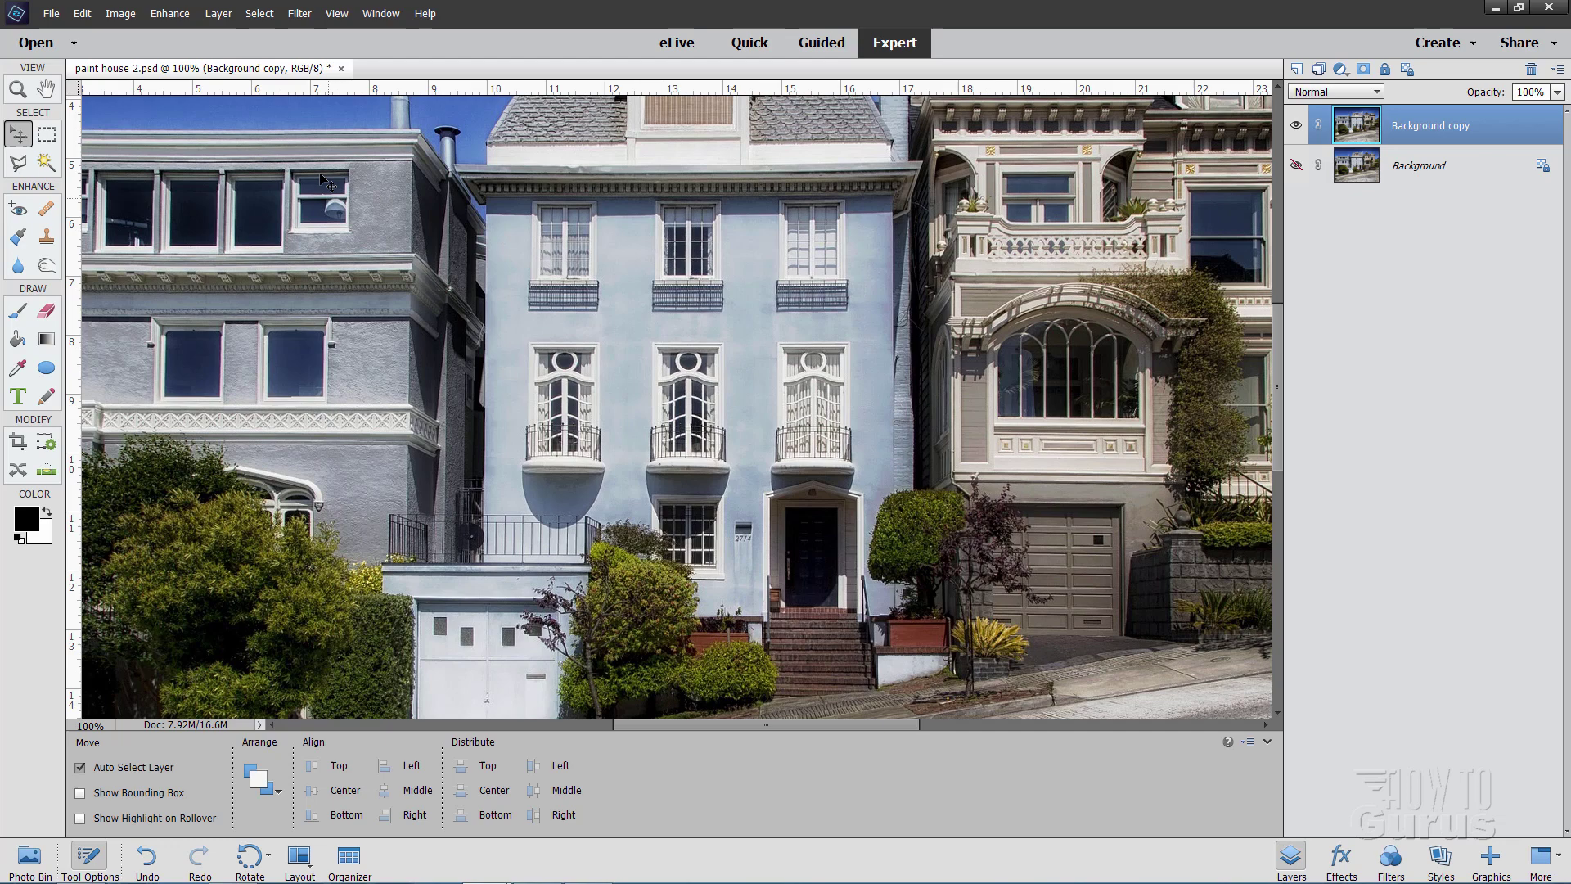
# - Apply Enhance > Adjust Color > Remove Color to the Background copy layer
pyautogui.click(170, 15)
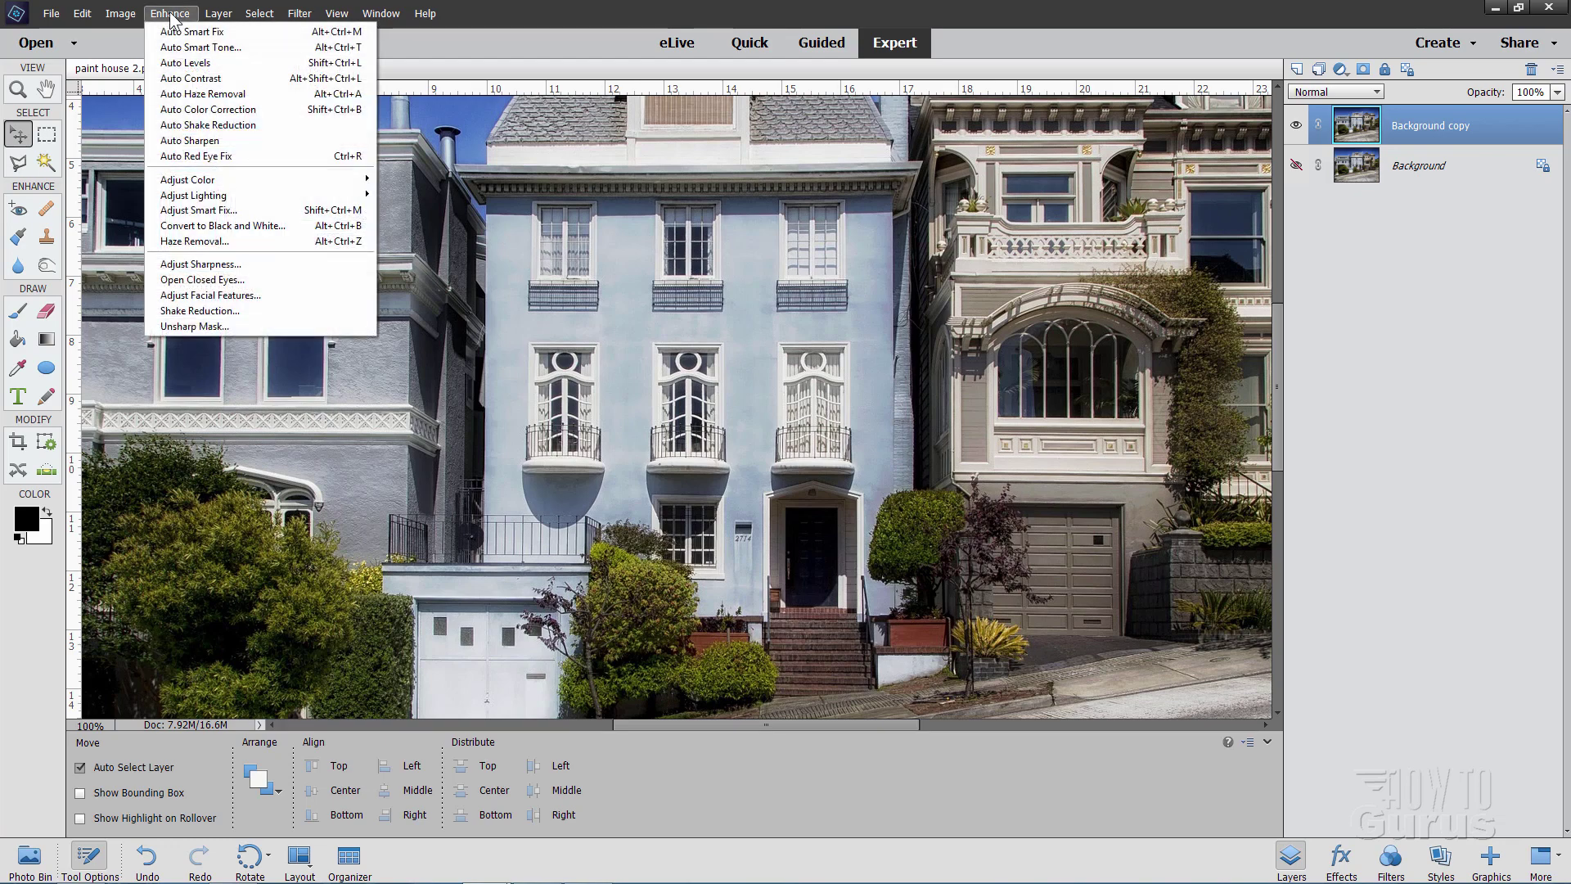
pyautogui.moveTo(230, 181)
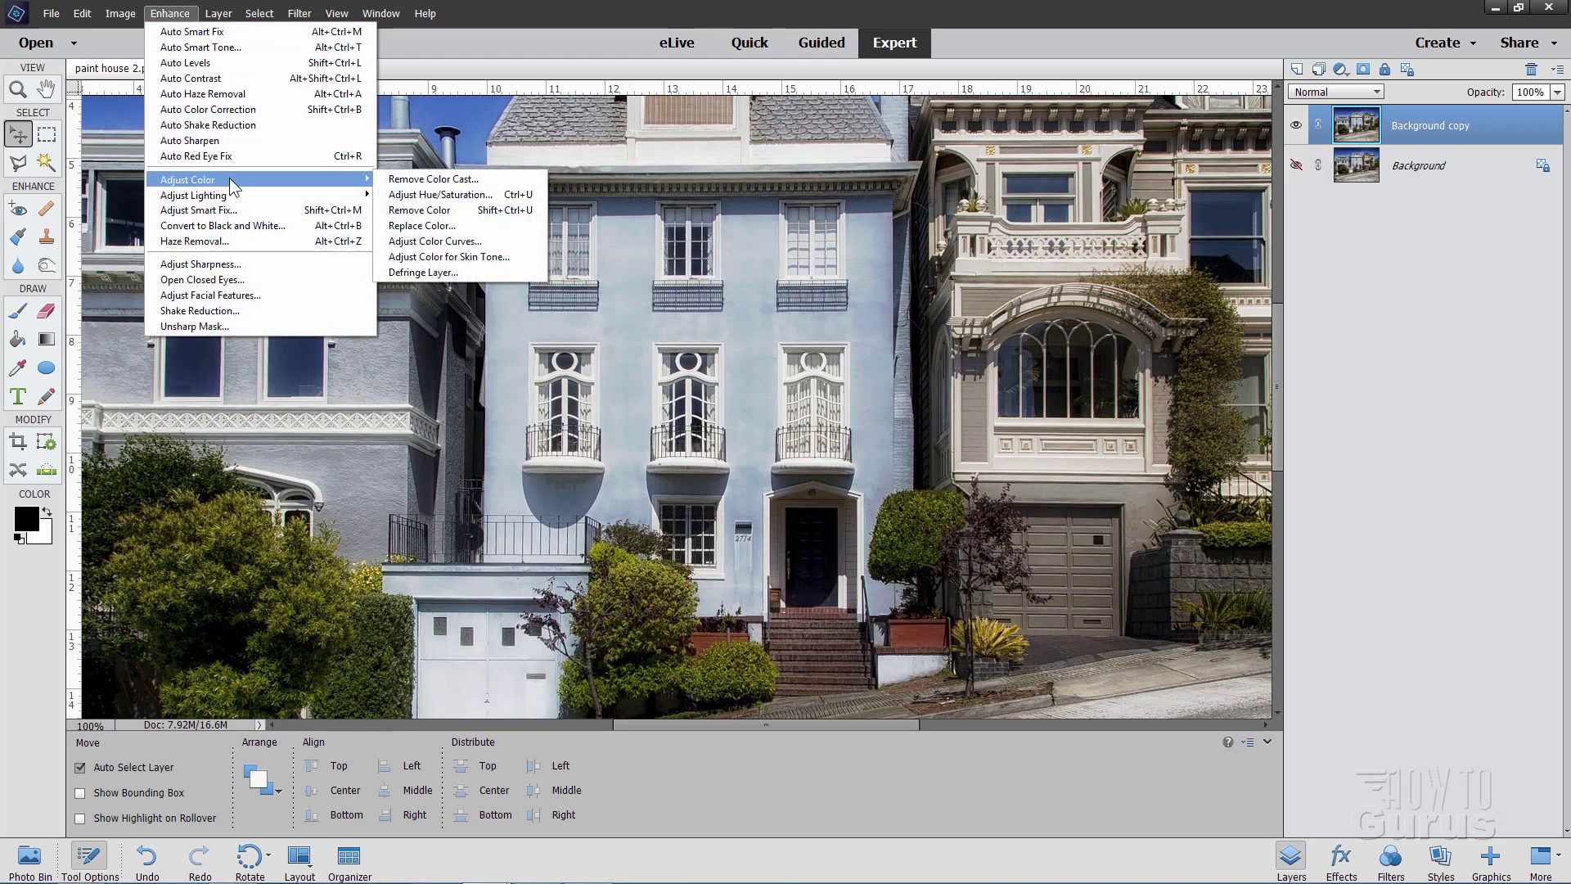
pyautogui.click(434, 211)
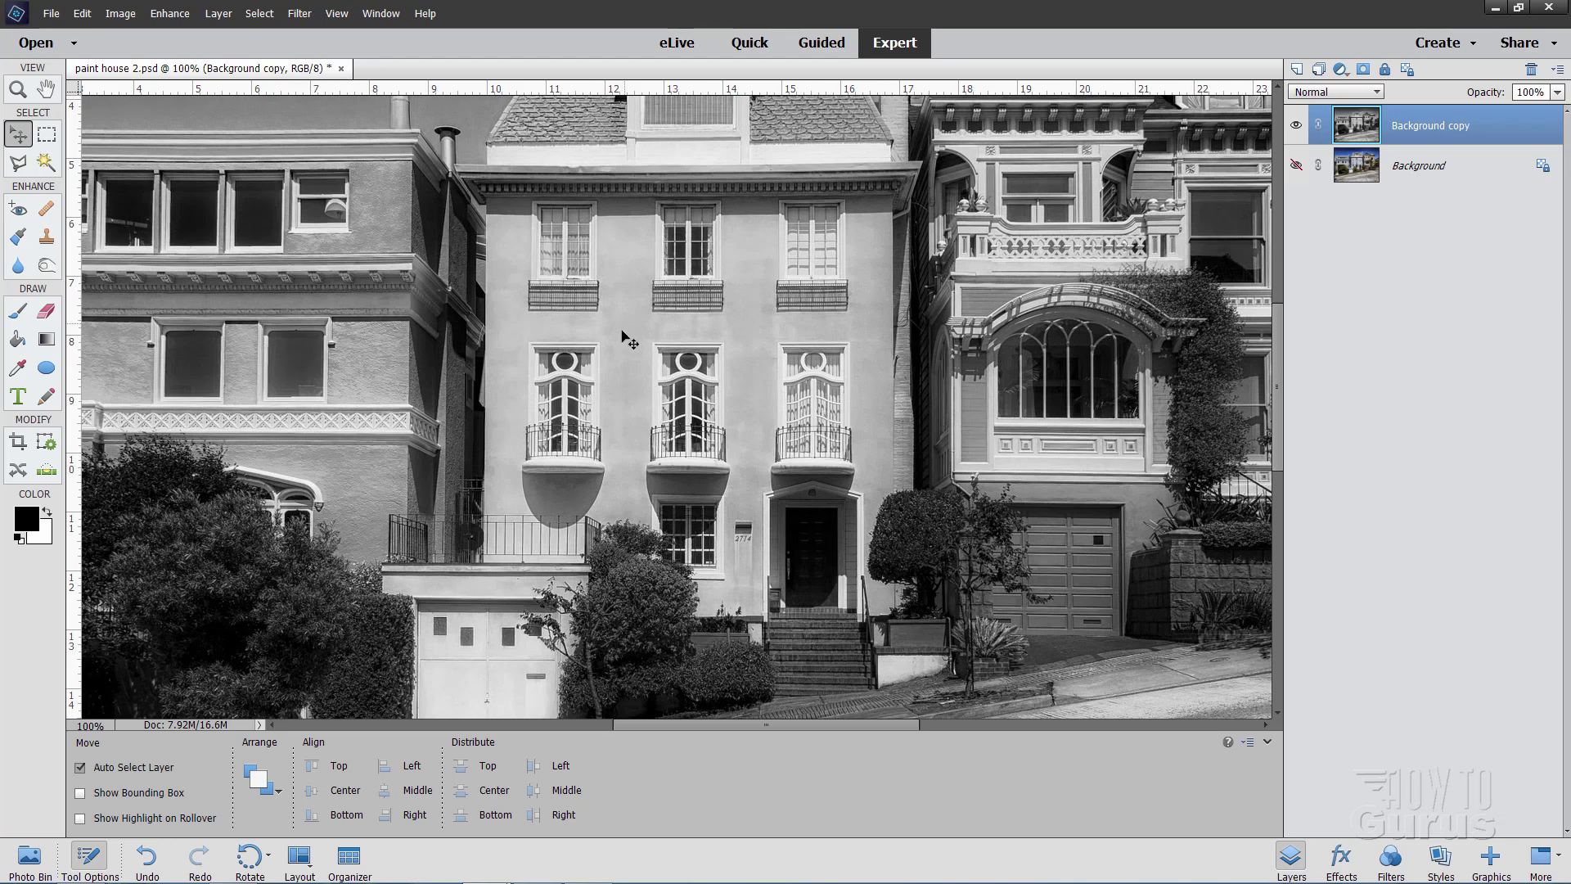
# - Load the saved 'house' selection onto the grayscale Background copy
pyautogui.click(260, 19)
pyautogui.click(293, 254)
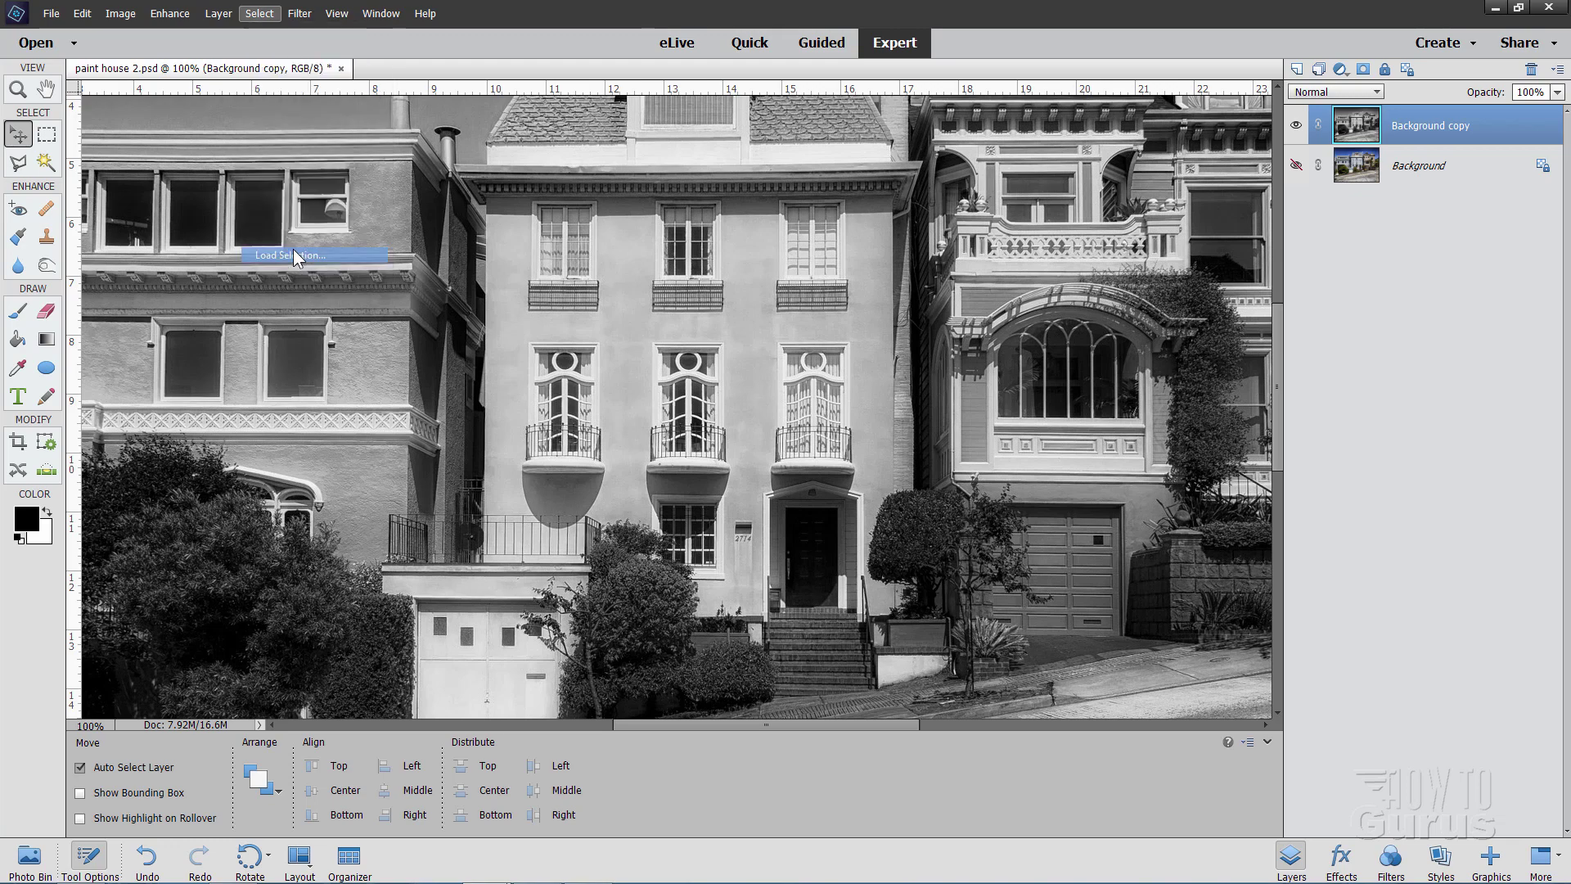
pyautogui.click(680, 216)
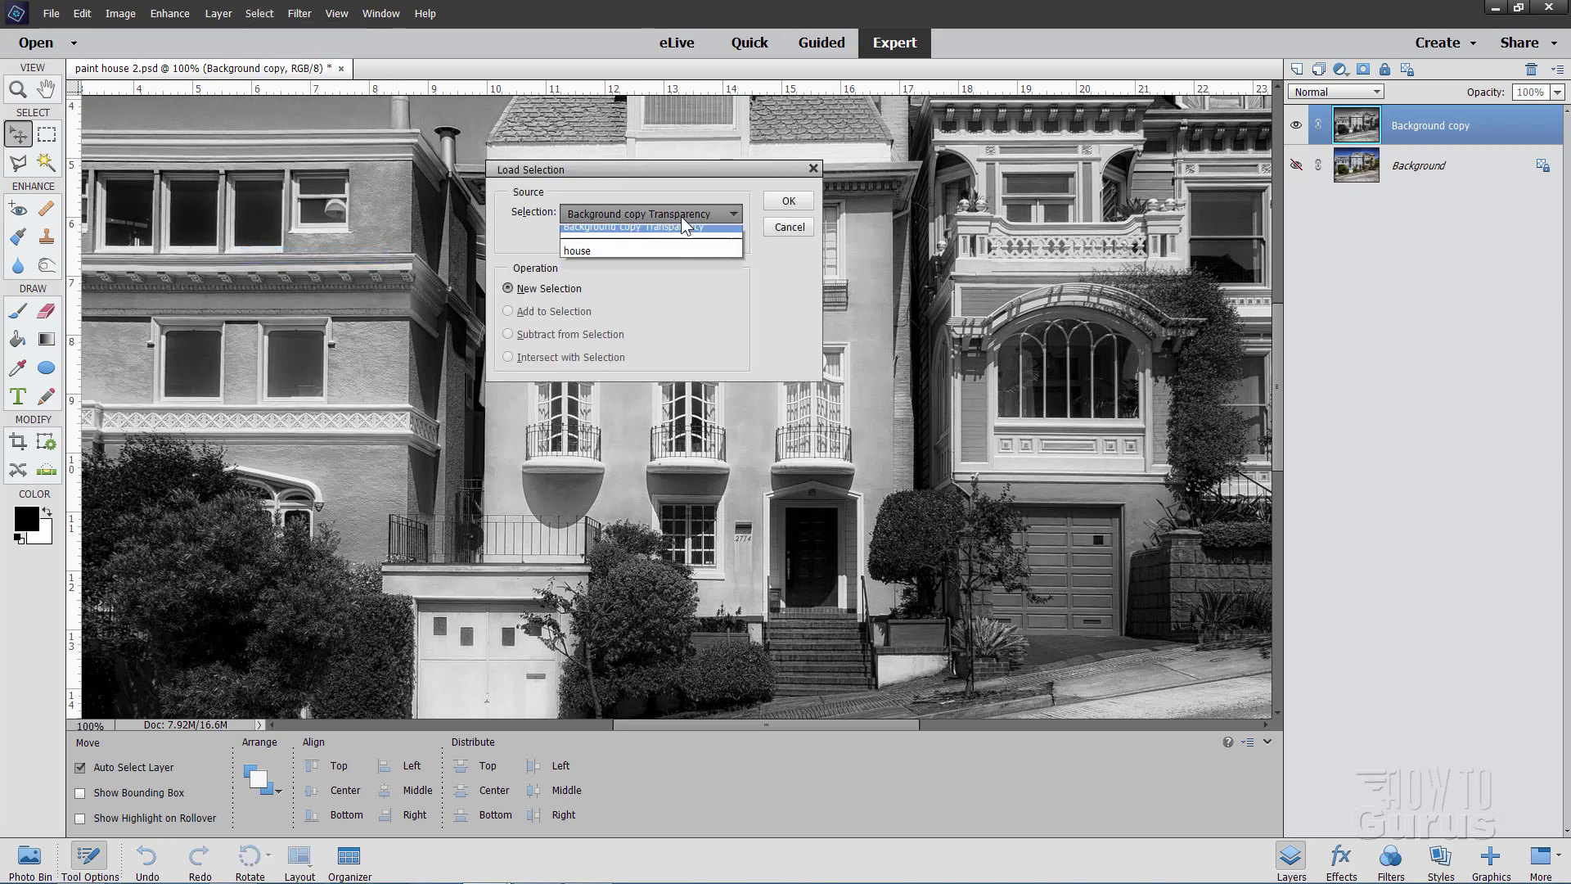
pyautogui.click(607, 253)
pyautogui.click(788, 201)
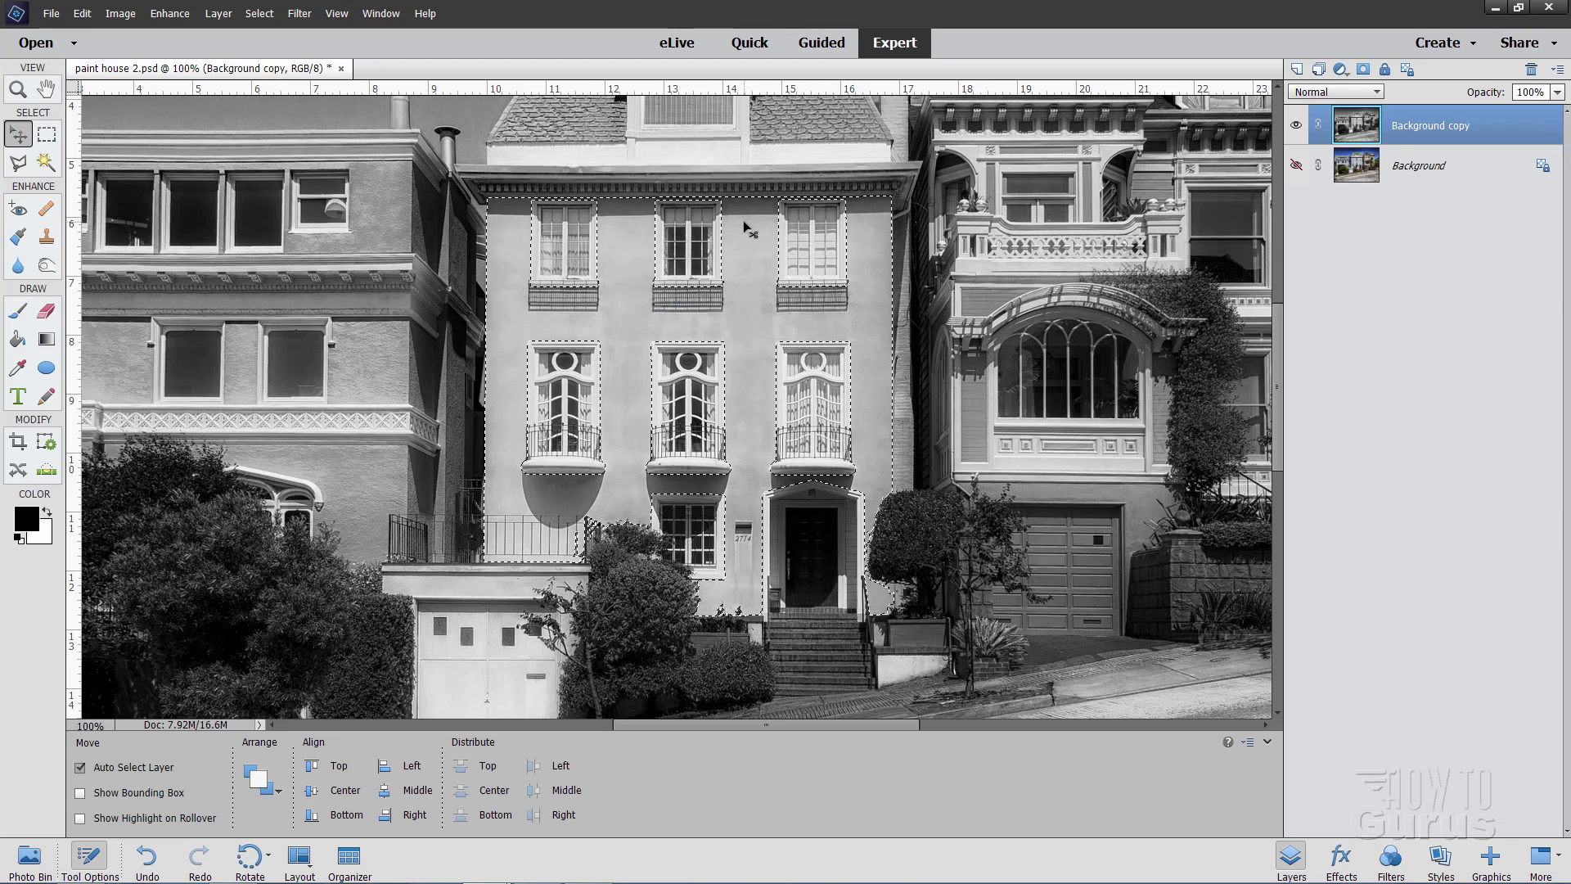
# - Add a layer mask from the house selection and show the Background layer again
pyautogui.click(1362, 70)
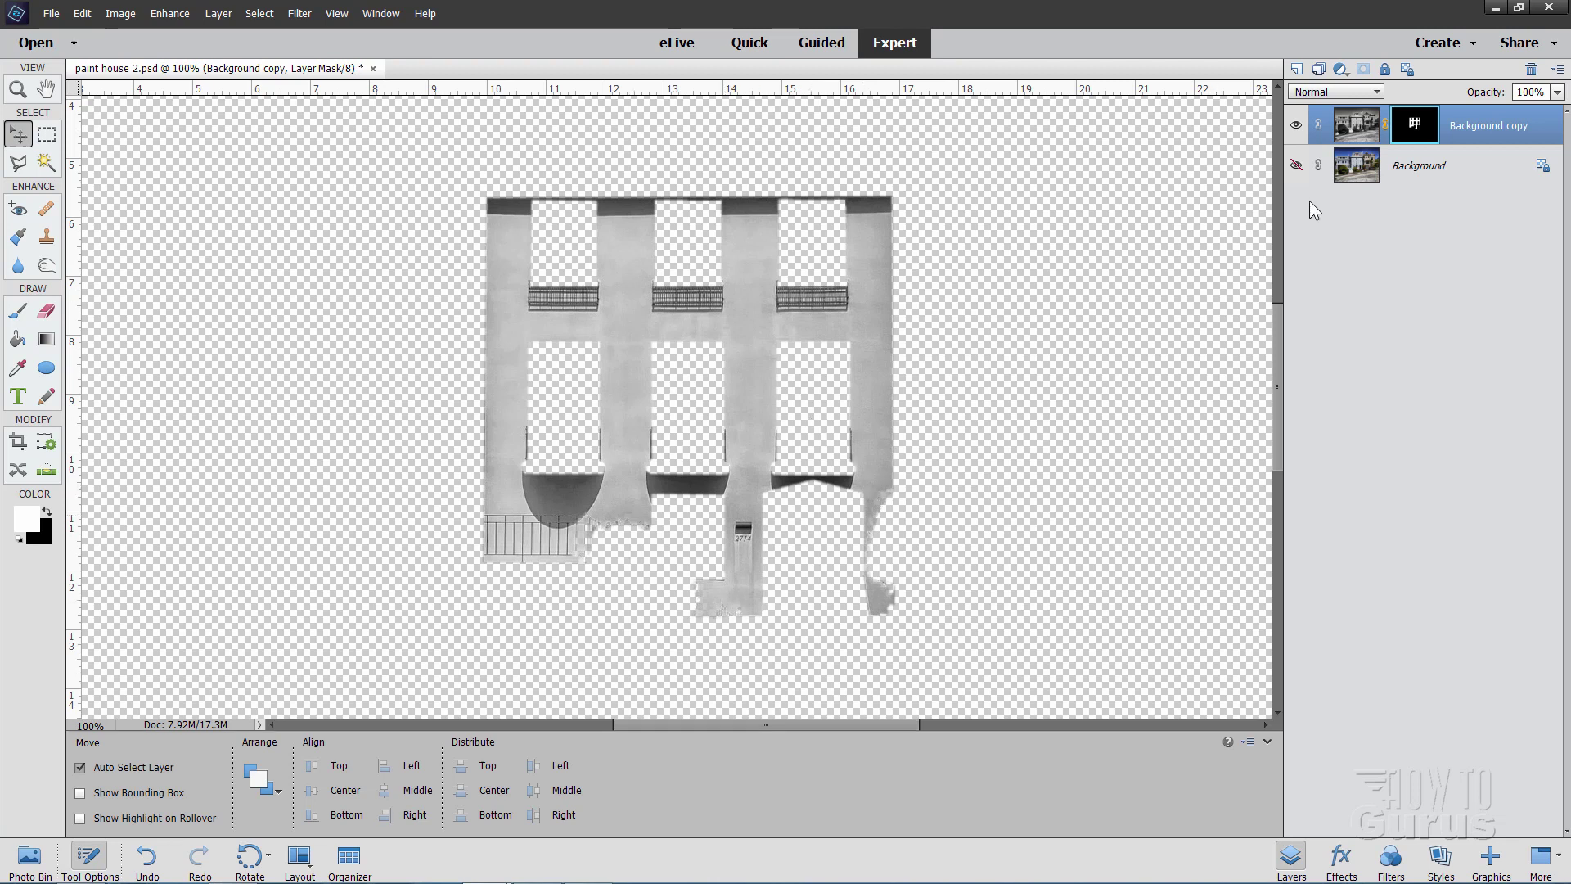
pyautogui.click(1296, 166)
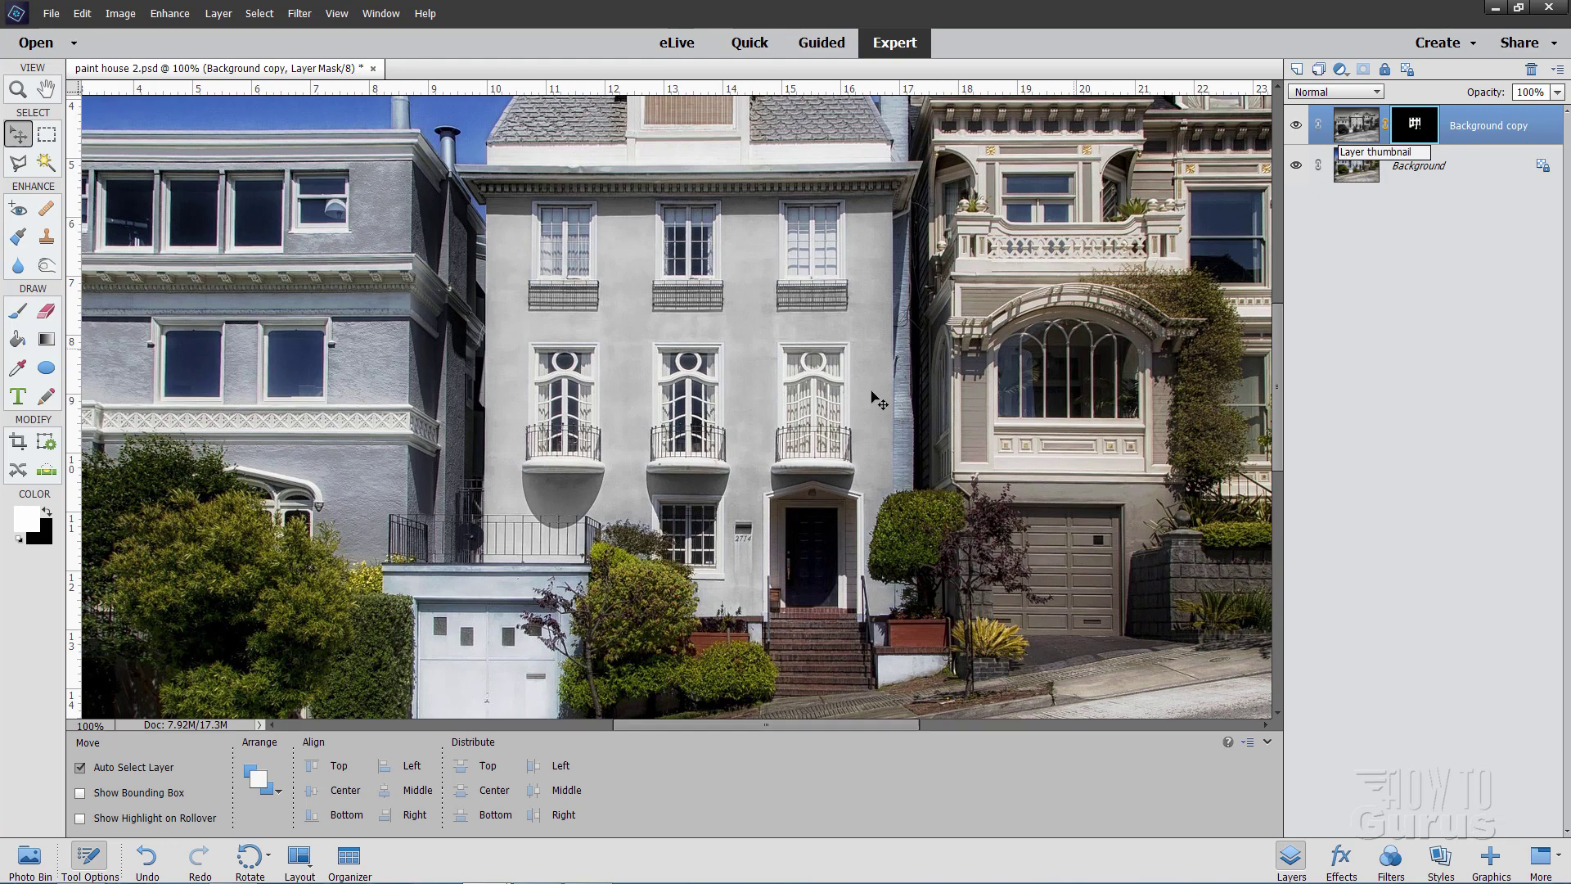
pyautogui.click(30, 858)
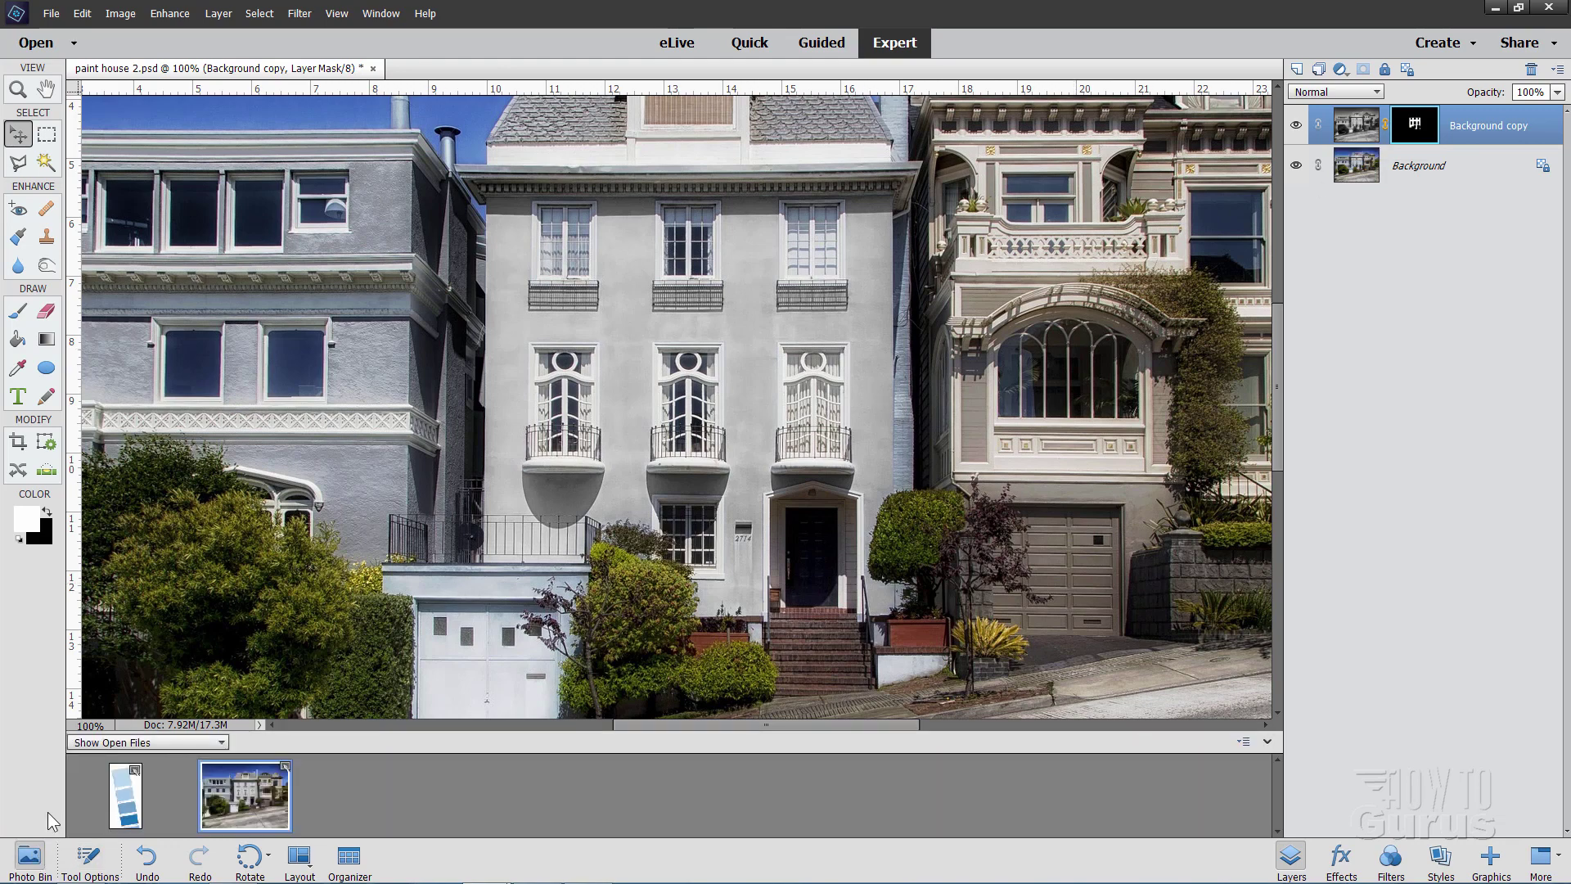
pyautogui.doubleClick(145, 783)
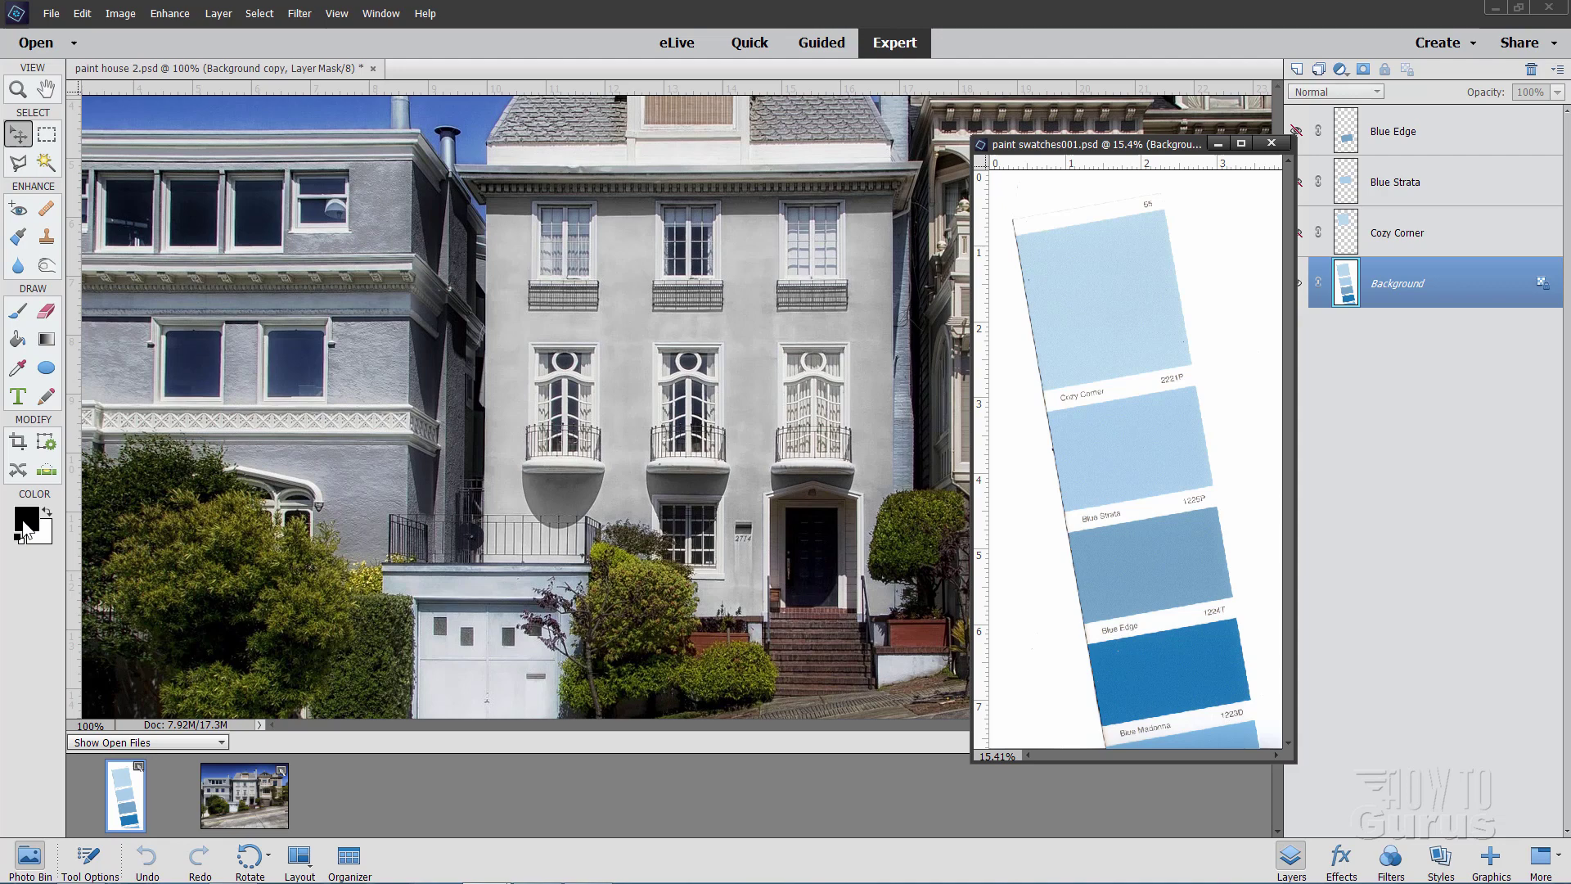
pyautogui.click(27, 521)
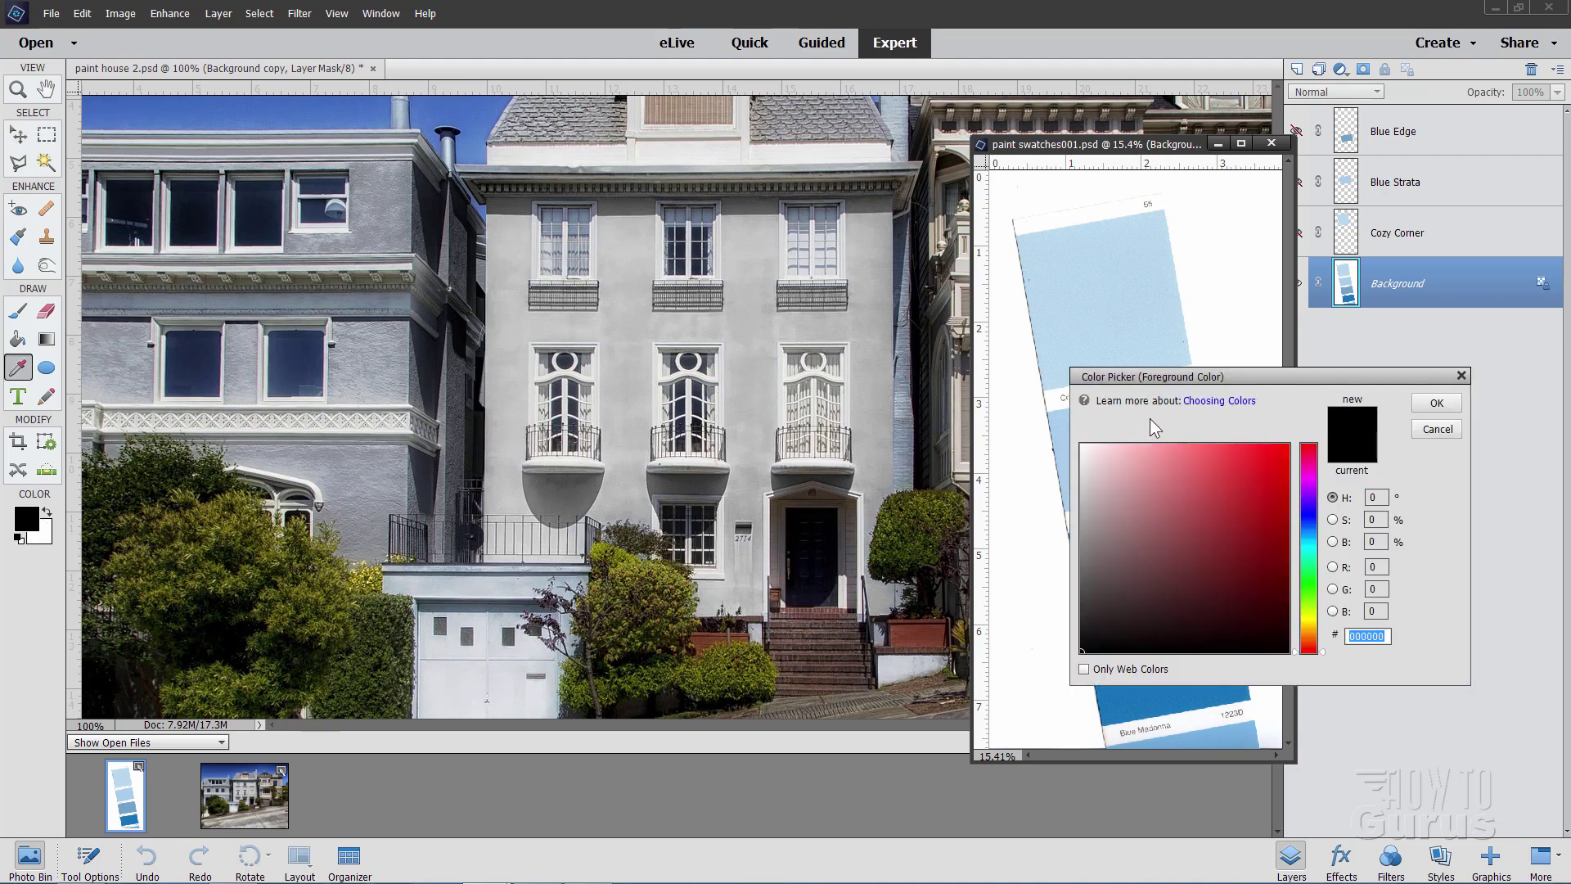
pyautogui.moveTo(1230, 377); pyautogui.dragTo(659, 393)
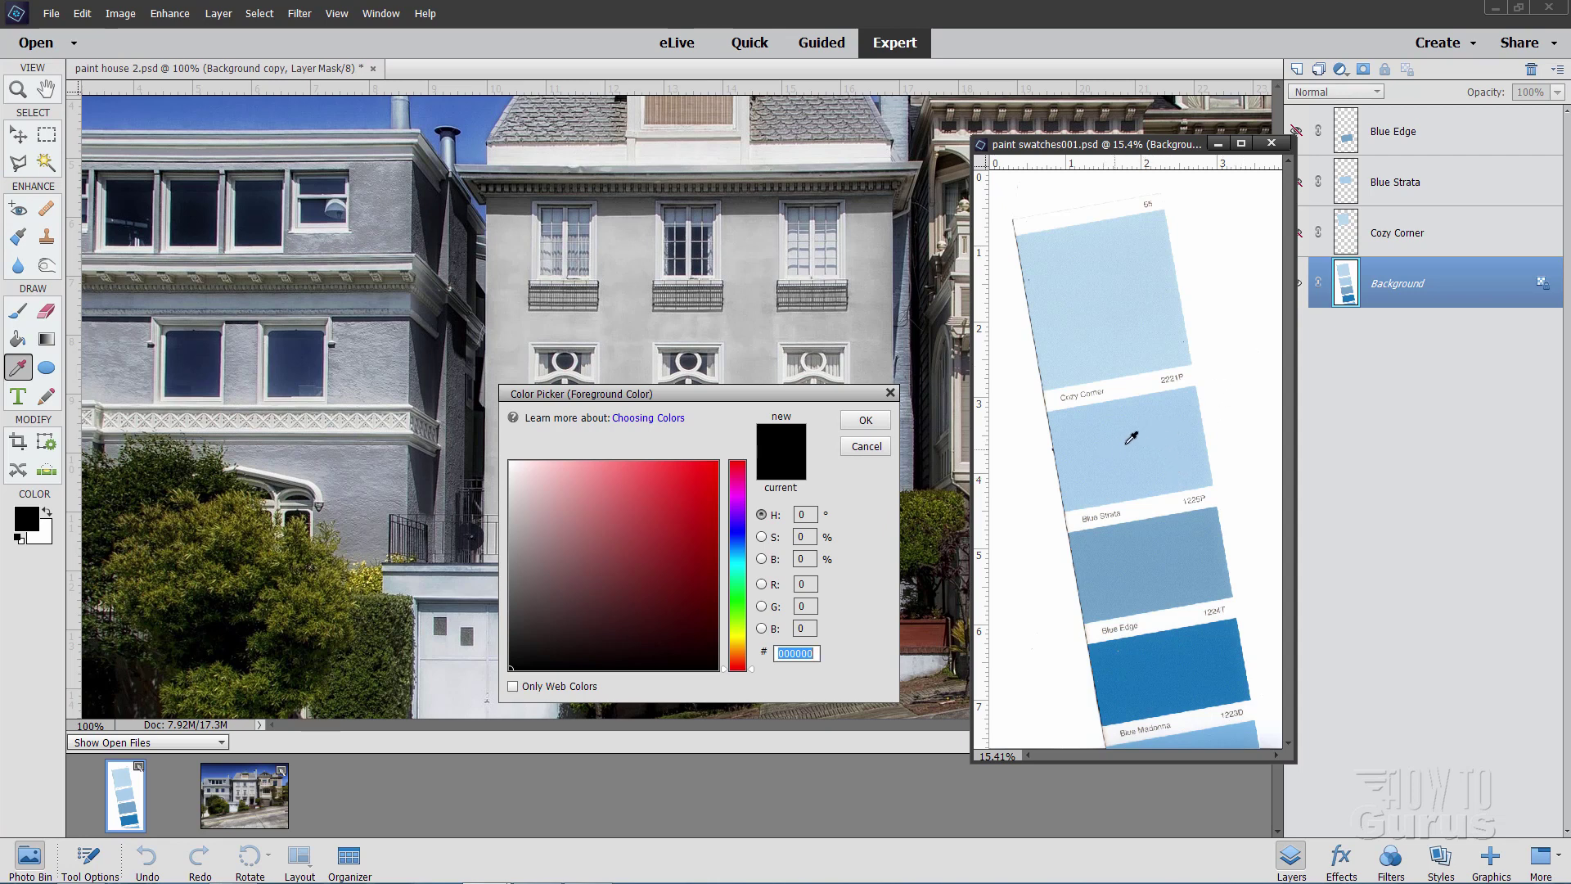
pyautogui.moveTo(1141, 437)
pyautogui.mouseDown()
pyautogui.moveTo(1154, 428)
pyautogui.moveTo(1130, 451)
pyautogui.moveTo(1122, 435)
pyautogui.moveTo(1132, 455)
pyautogui.moveTo(1146, 448)
pyautogui.moveTo(1127, 442)
pyautogui.moveTo(1115, 461)
pyautogui.moveTo(1130, 453)
pyautogui.moveTo(1115, 435)
pyautogui.moveTo(1138, 437)
pyautogui.moveTo(1119, 450)
pyautogui.mouseUp()
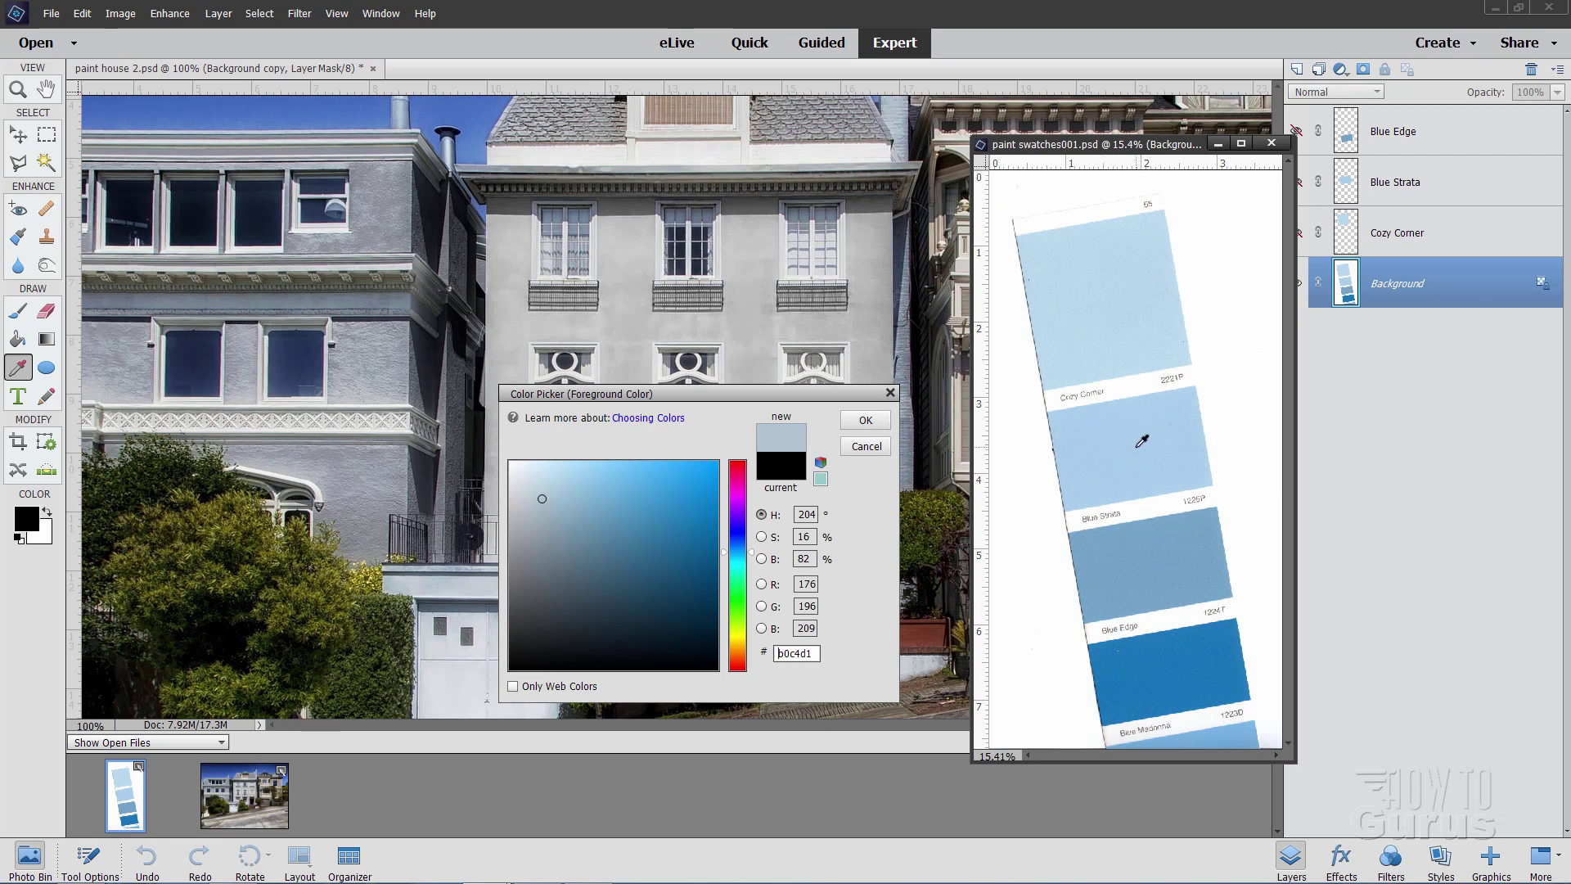
pyautogui.click(1114, 431)
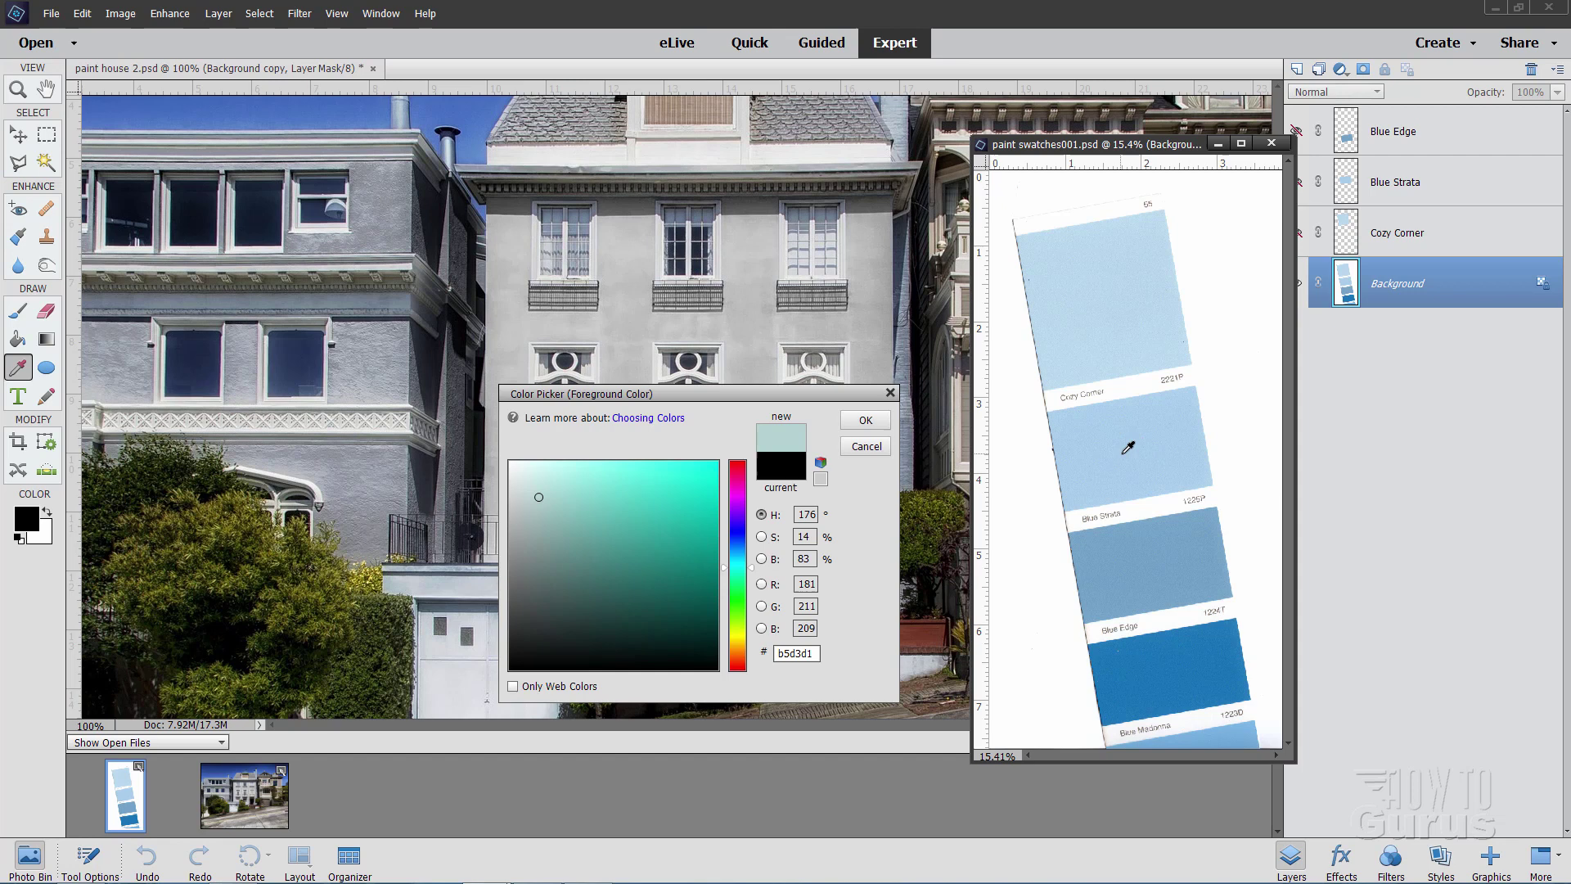
pyautogui.click(1126, 449)
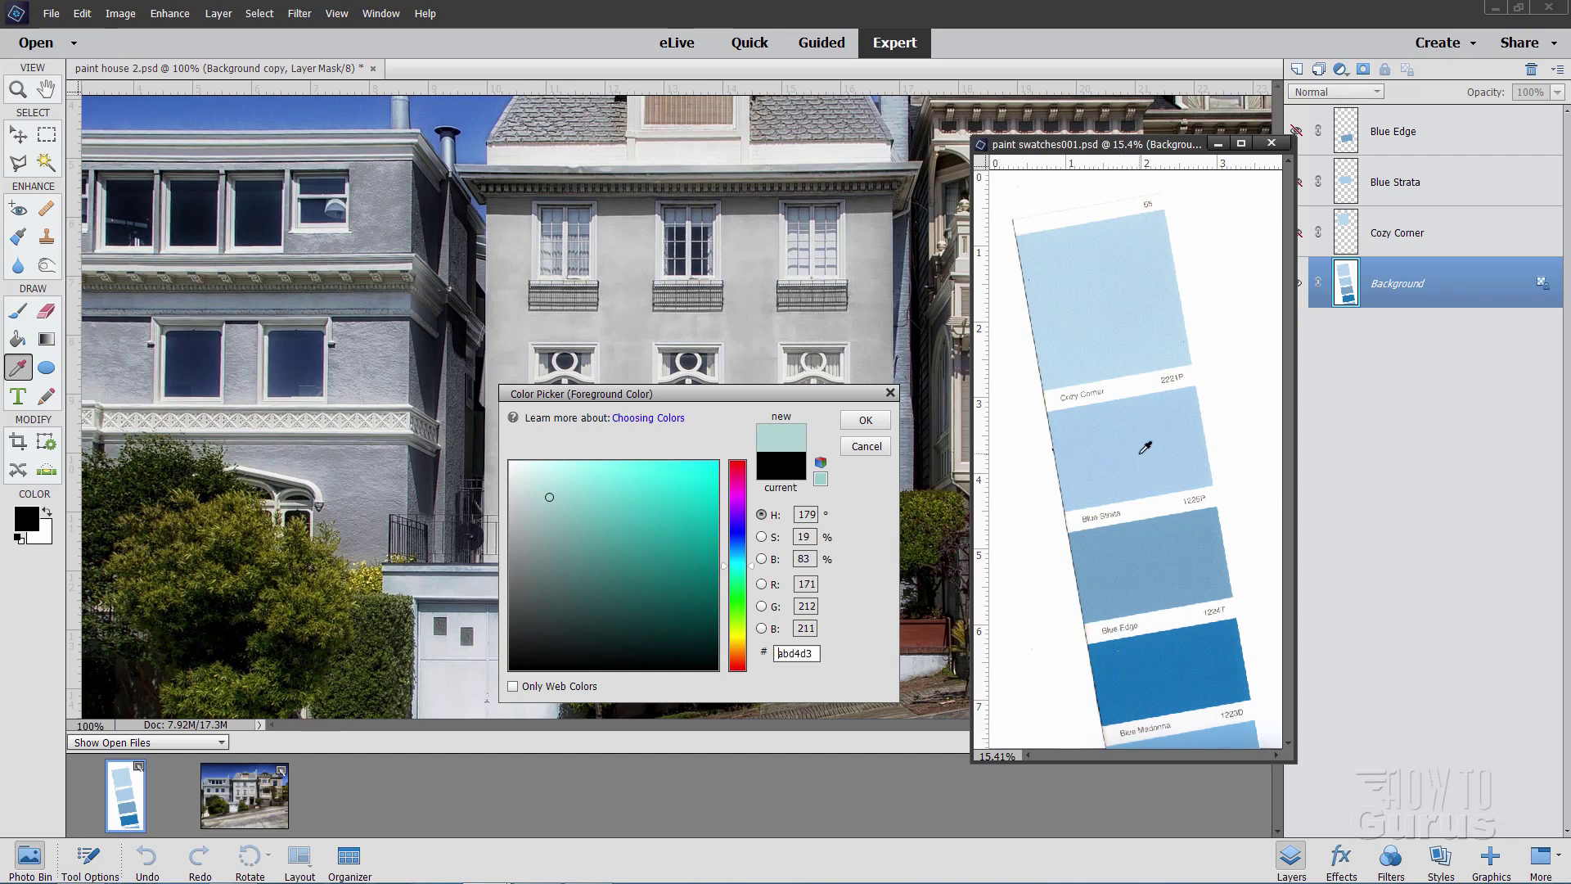
pyautogui.click(884, 450)
# - Outline the Blue Strata swatch with a four-corner Polygonal Lasso selection
pyautogui.click(22, 167)
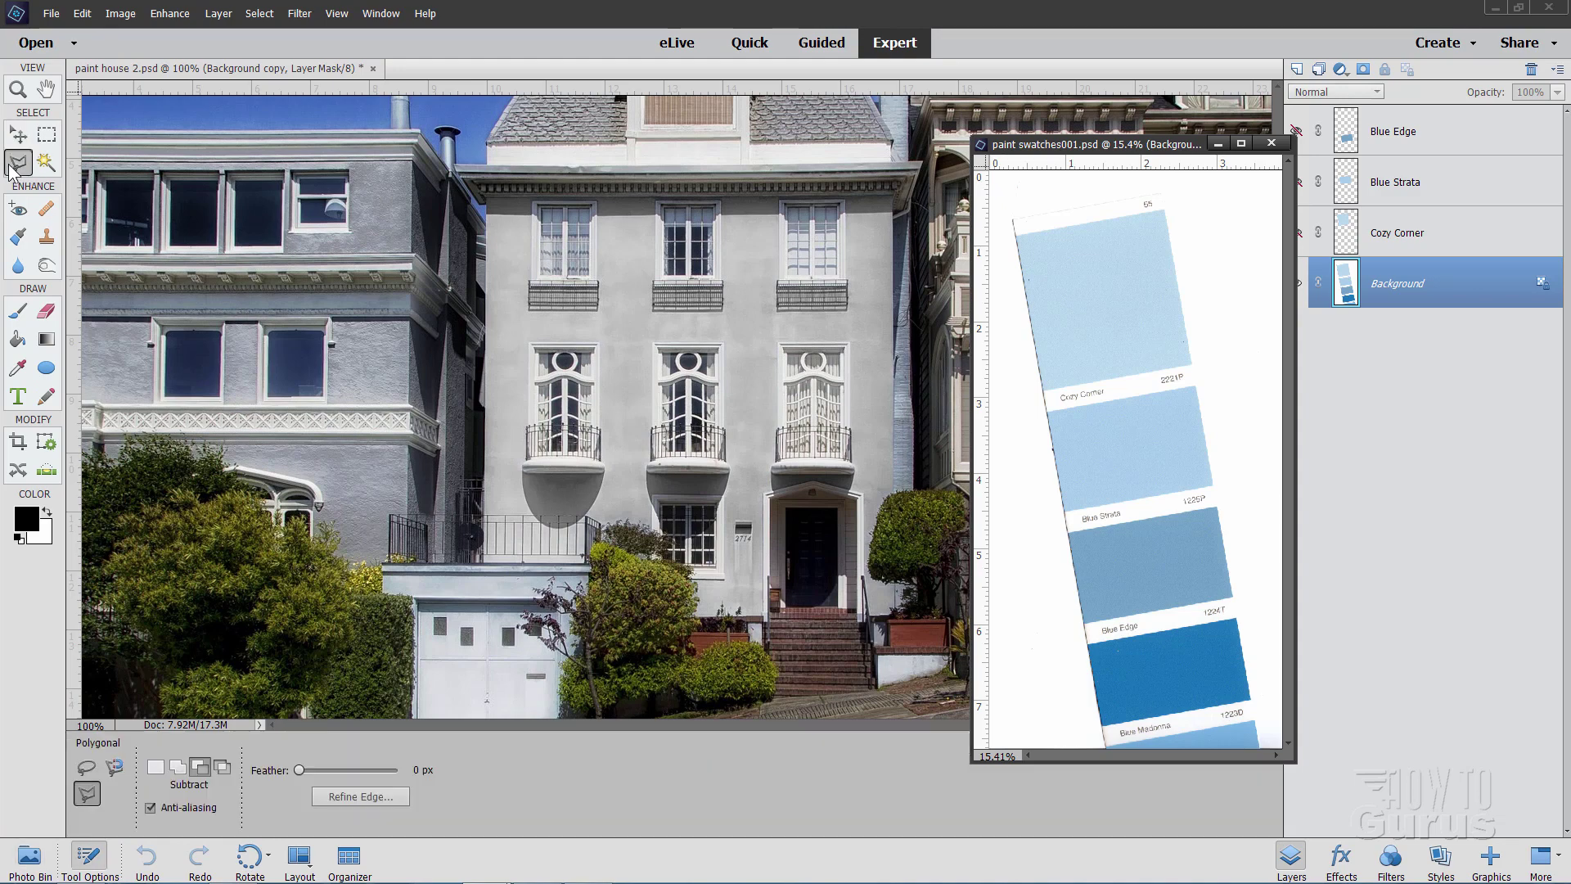
pyautogui.click(1057, 425)
pyautogui.click(1069, 499)
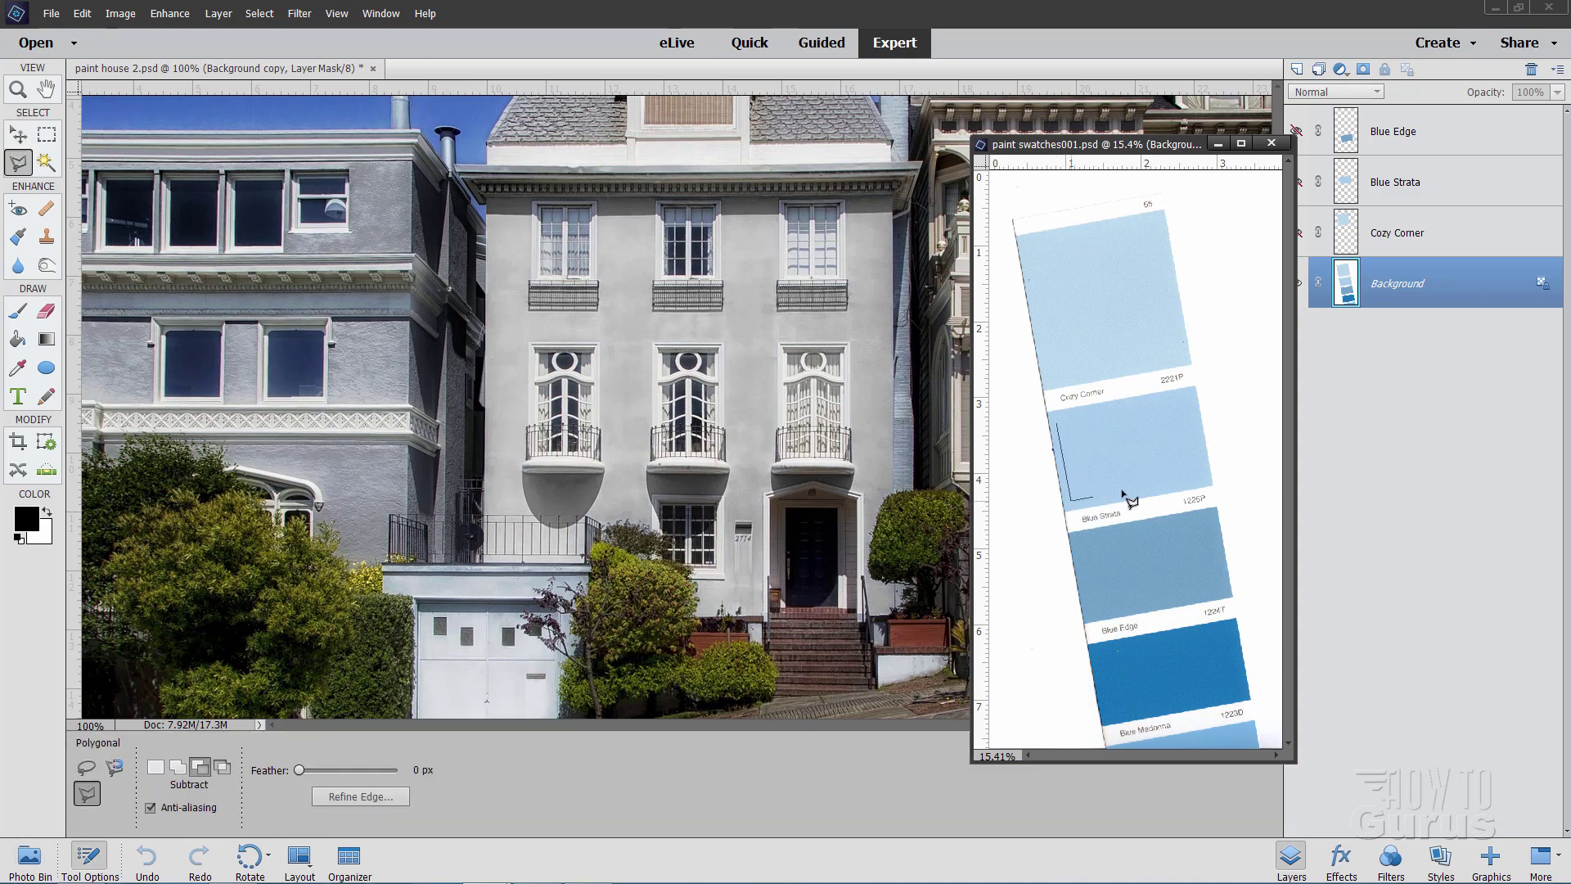
pyautogui.click(1195, 477)
pyautogui.click(1180, 402)
pyautogui.click(1059, 426)
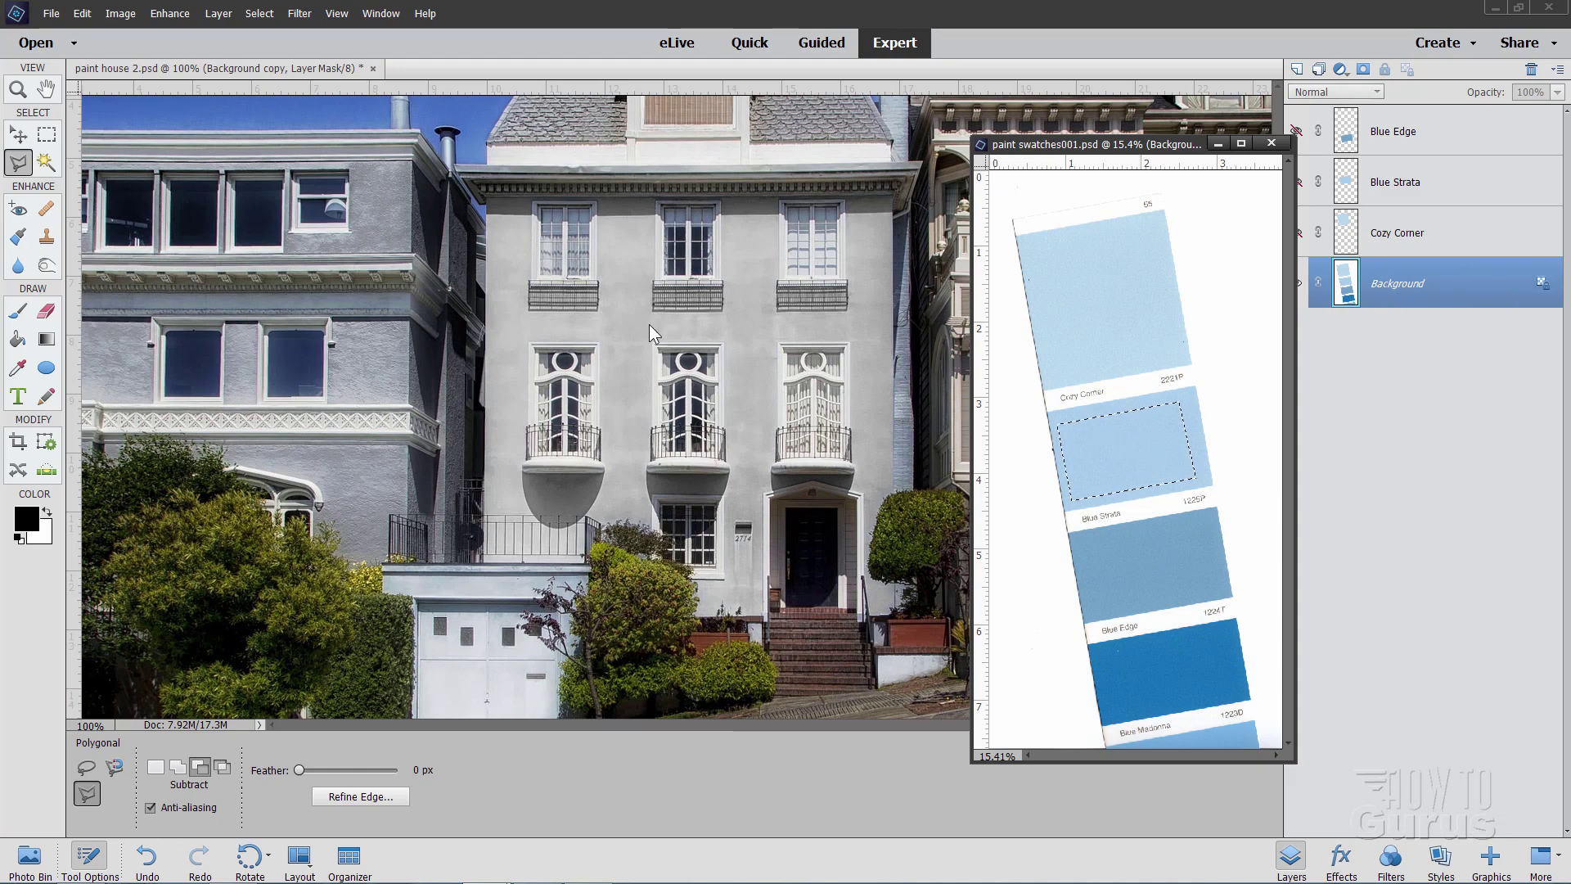
# - Copy the swatch patch to a new Layer 1 and hide the swatch document's Background
pyautogui.click(219, 14)
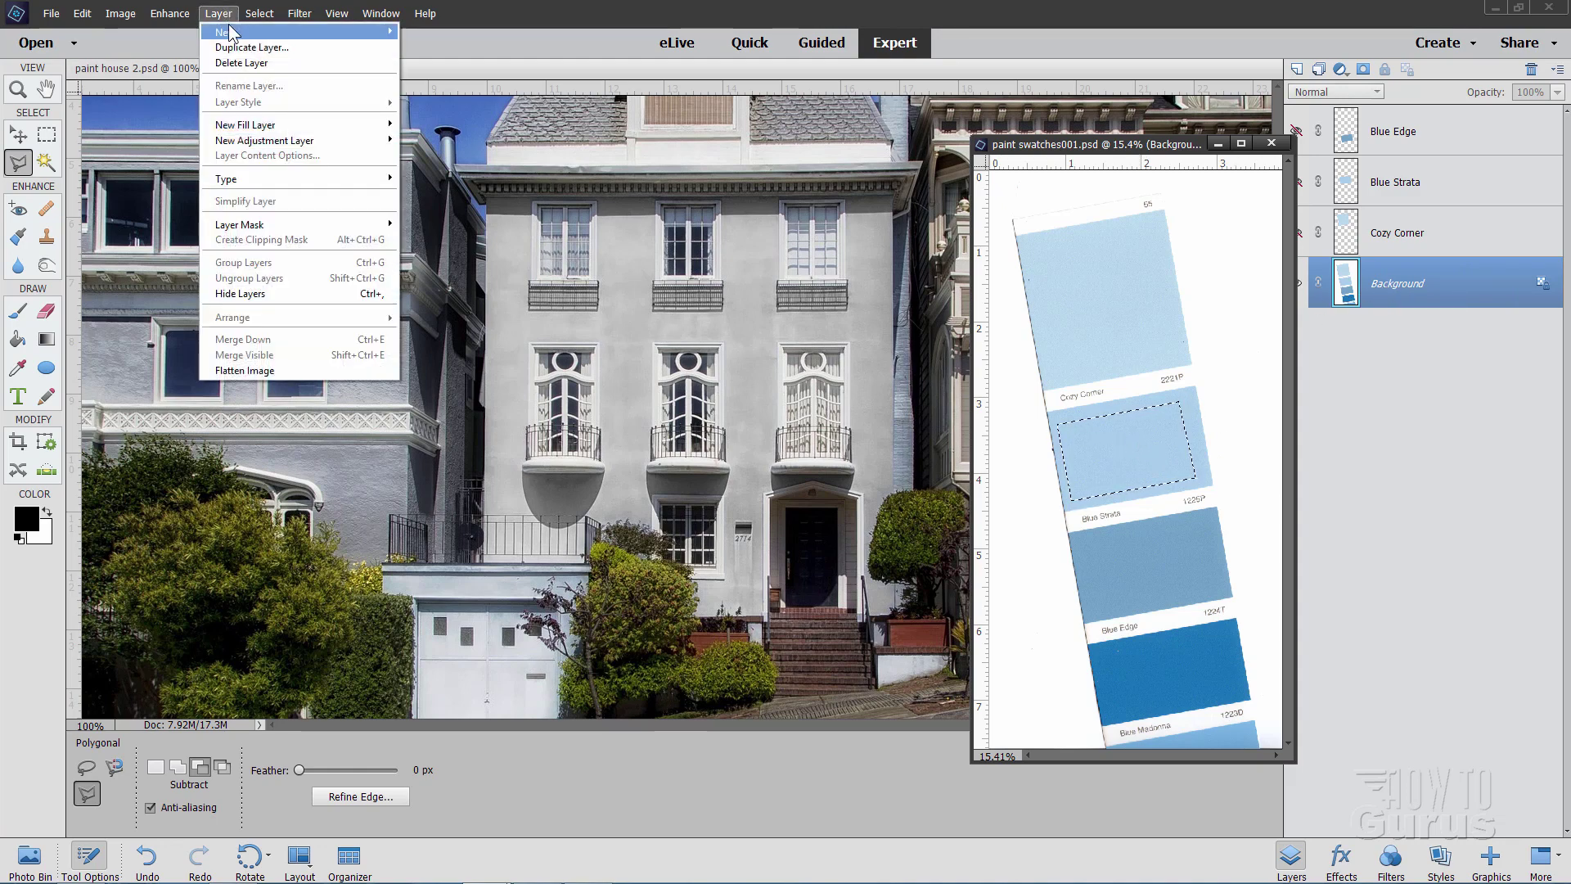
pyautogui.moveTo(237, 32)
pyautogui.click(473, 103)
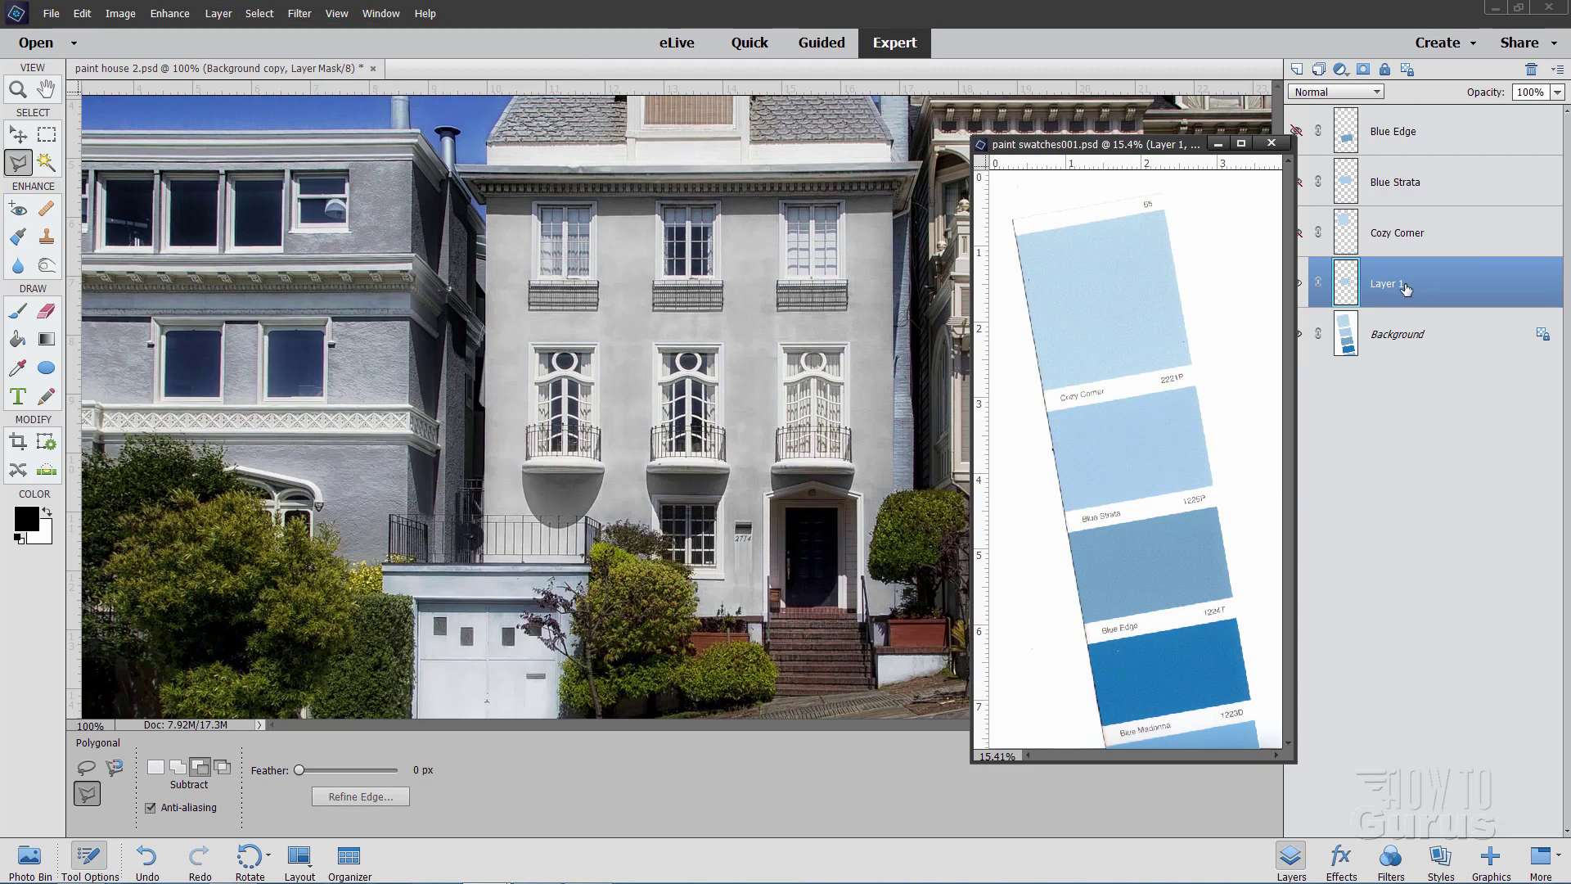
pyautogui.moveTo(1172, 152); pyautogui.dragTo(1121, 165)
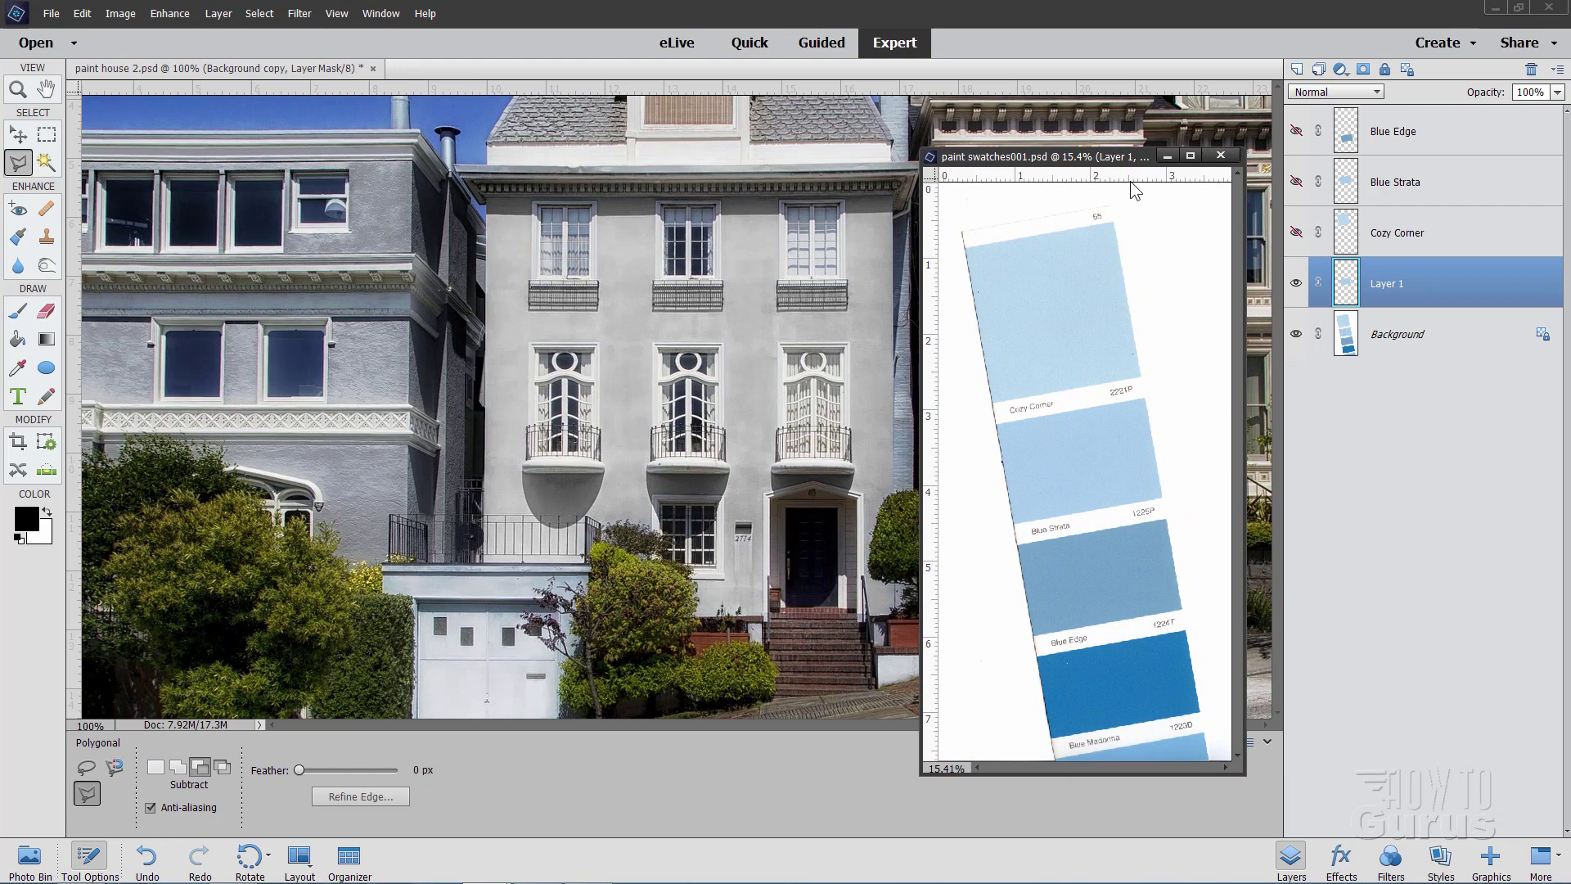
pyautogui.click(1295, 334)
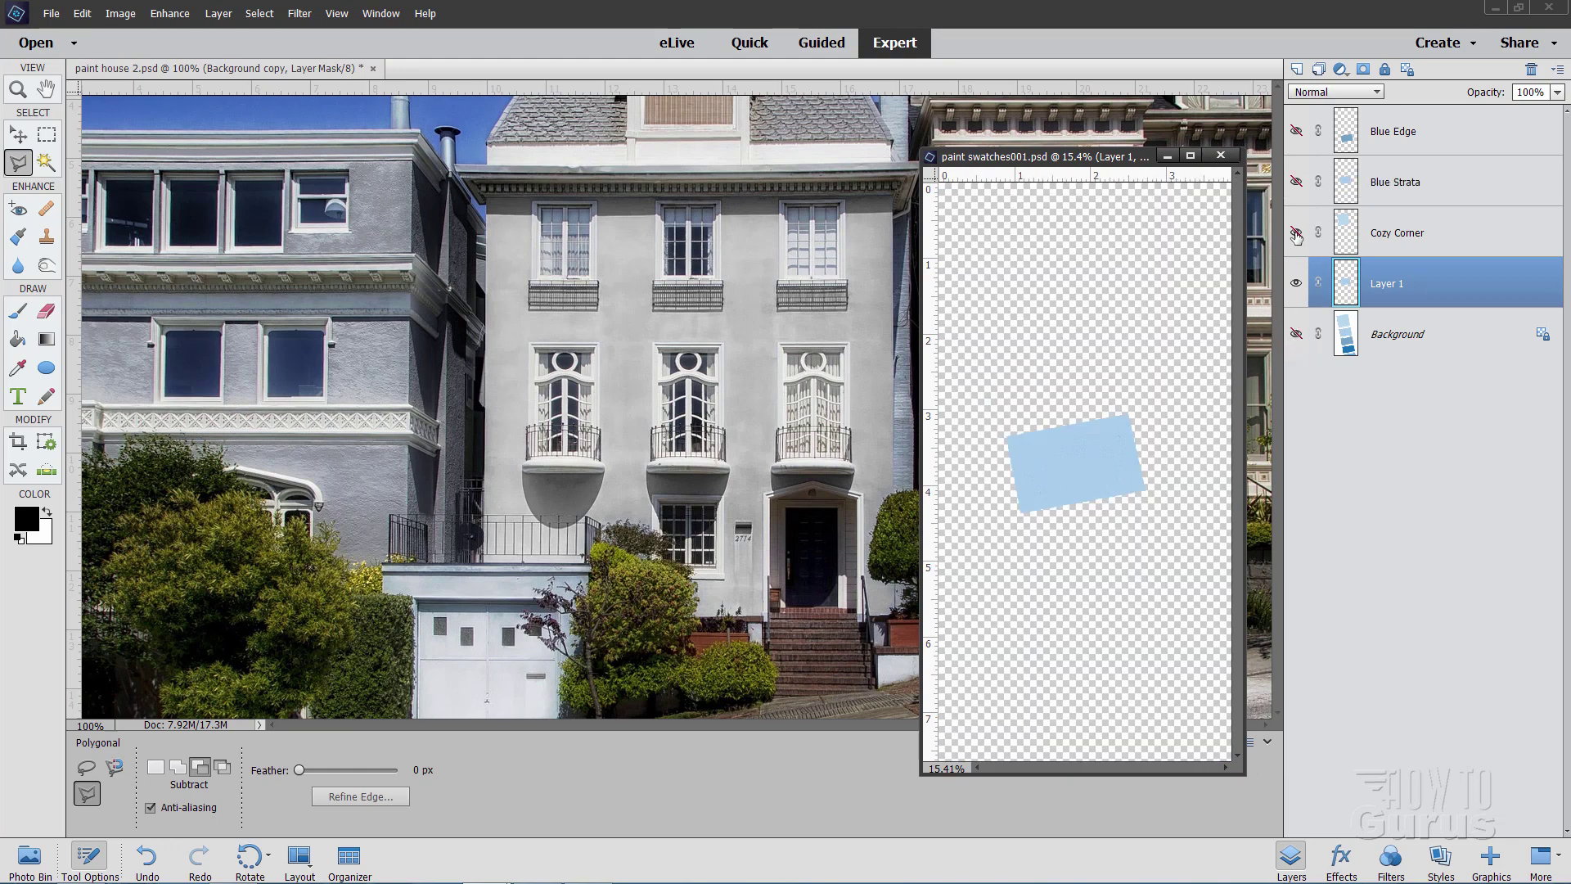
# - Ctrl-click Layer 1's thumbnail to load the swatch patch as a selection
pyautogui.click(23, 139)
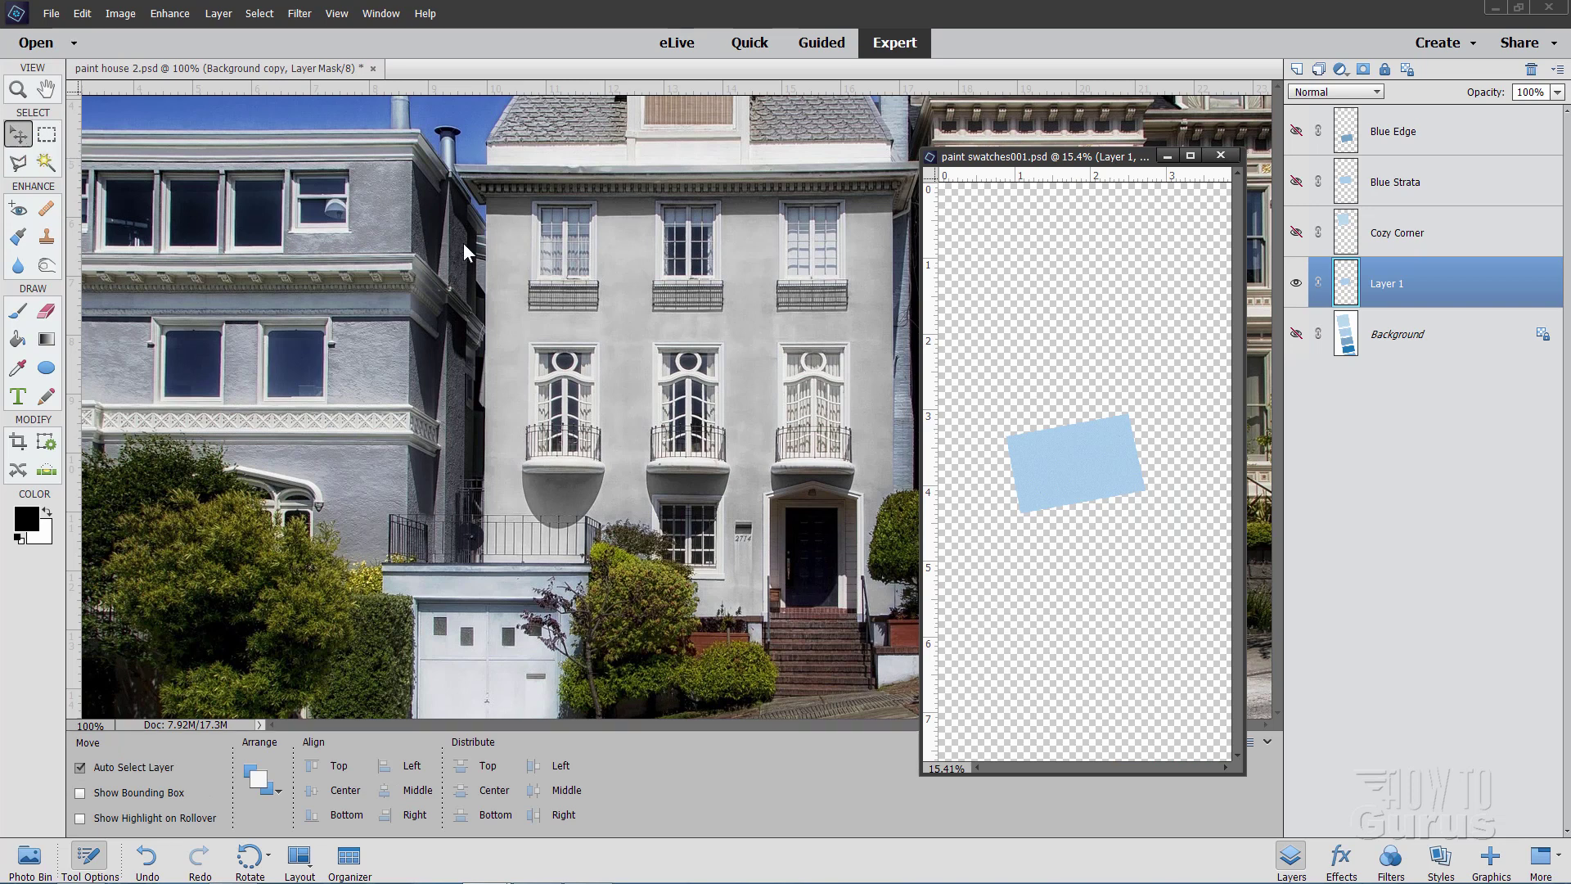
pyautogui.press('ctrl')
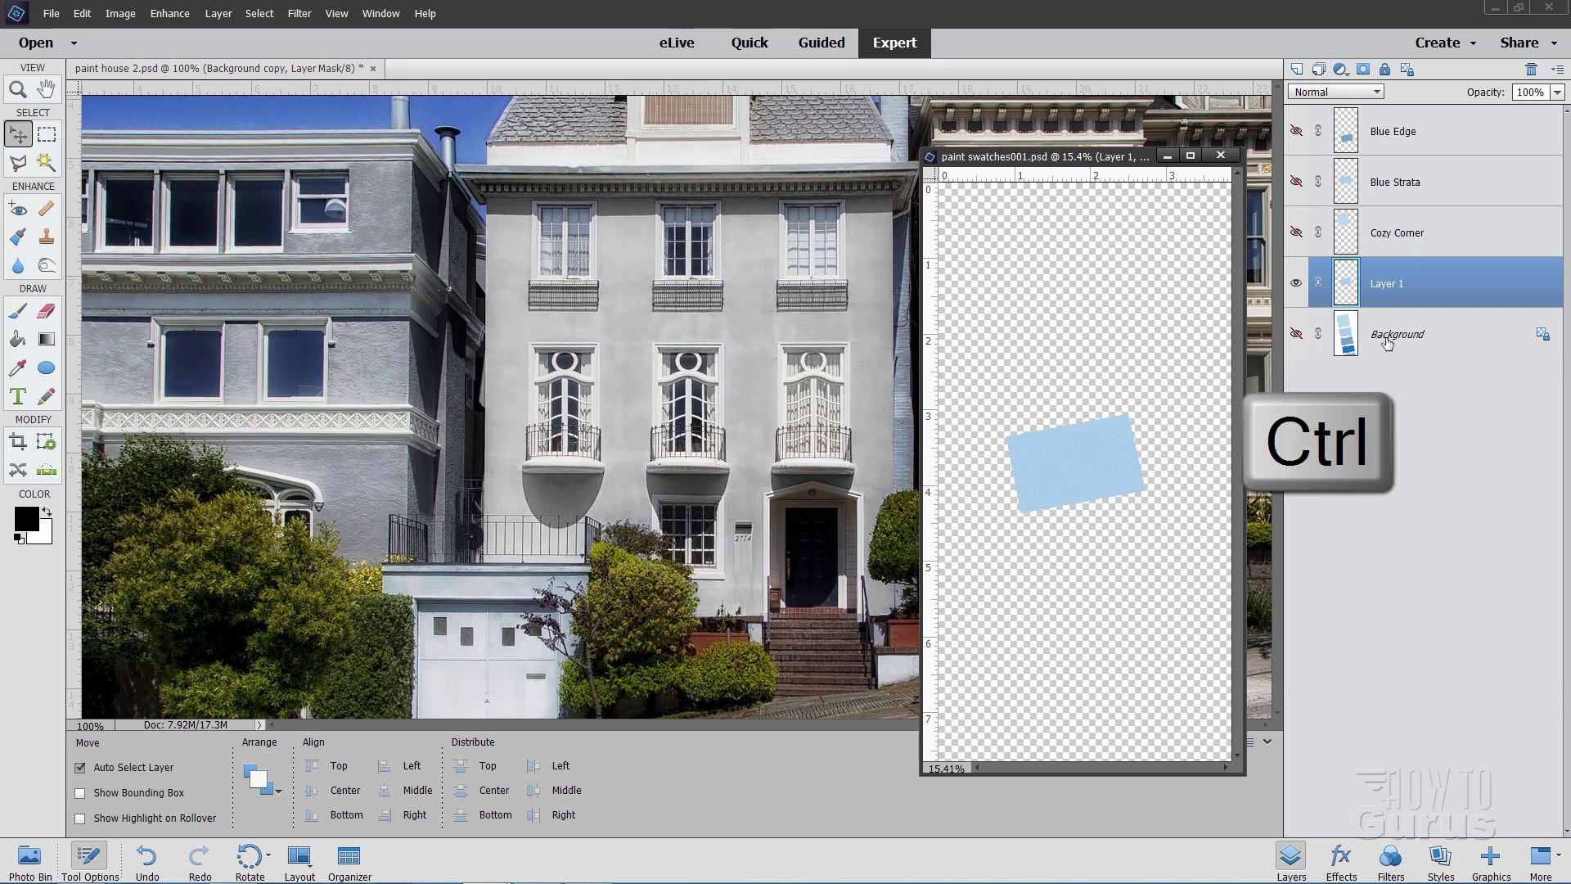
pyautogui.keyDown('ctrl'); pyautogui.click(1344, 293); pyautogui.keyUp('ctrl')
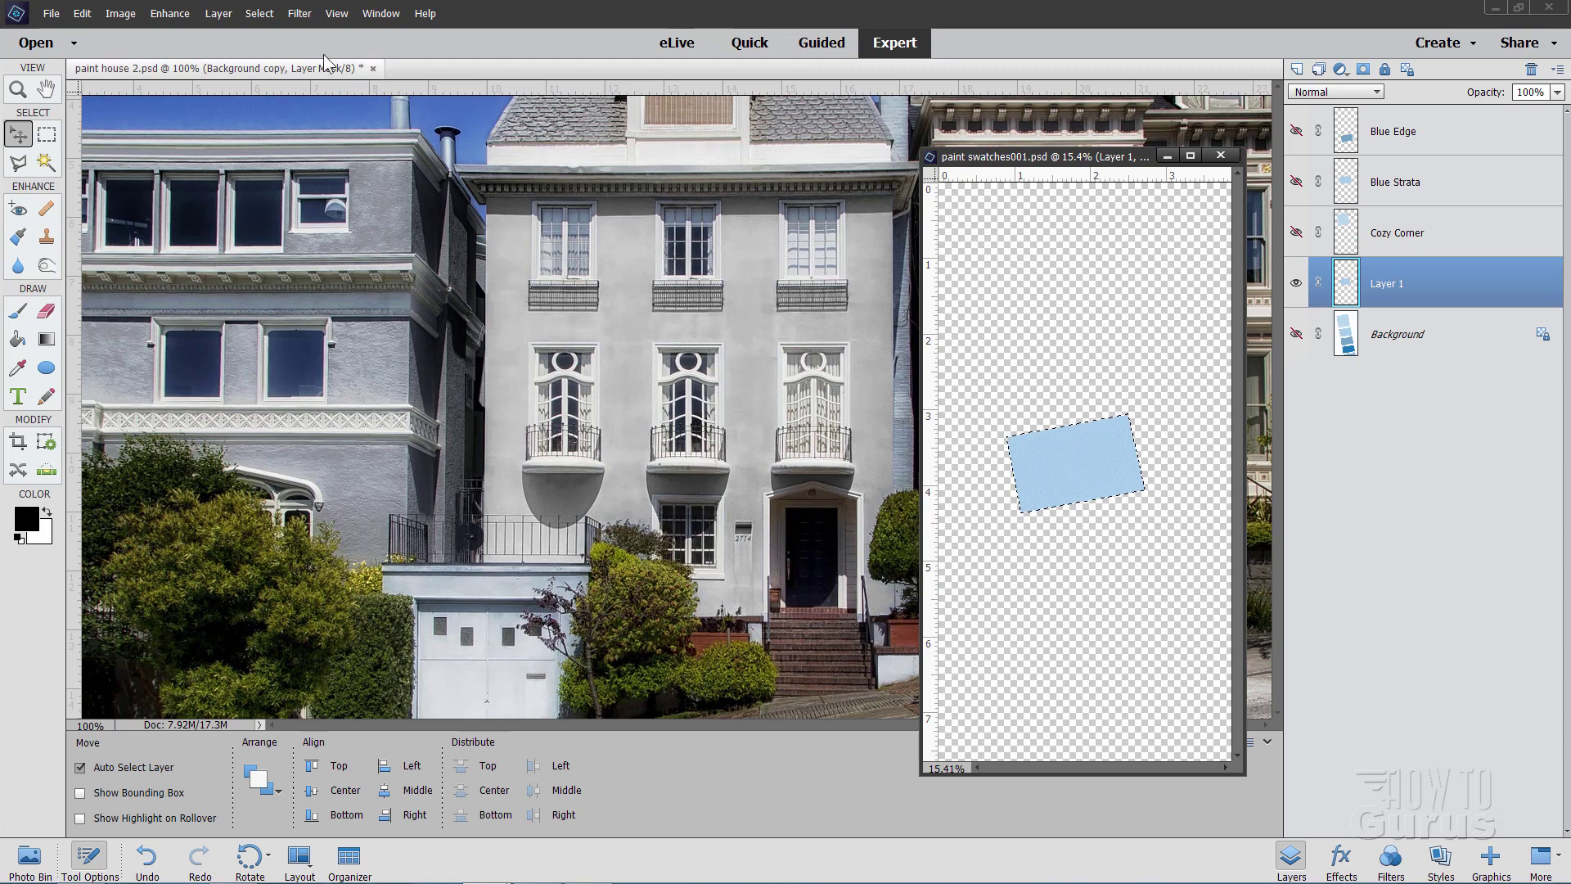
# - Apply a 64.0-pixel Gaussian Blur to Layer 1's Blue Strata patch
pyautogui.click(299, 13)
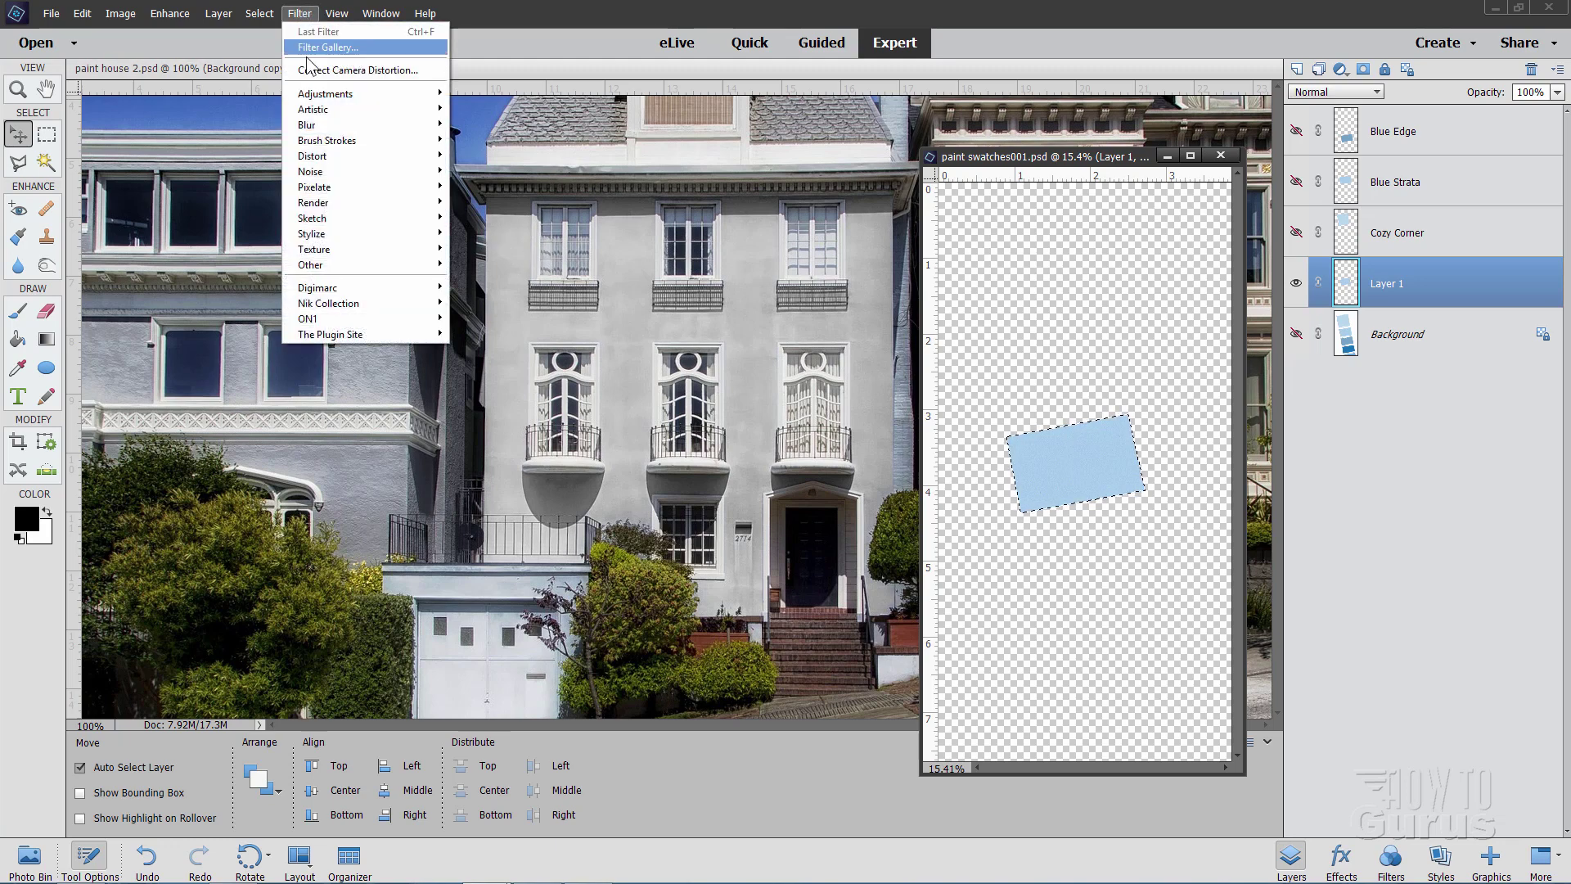
pyautogui.moveTo(324, 129)
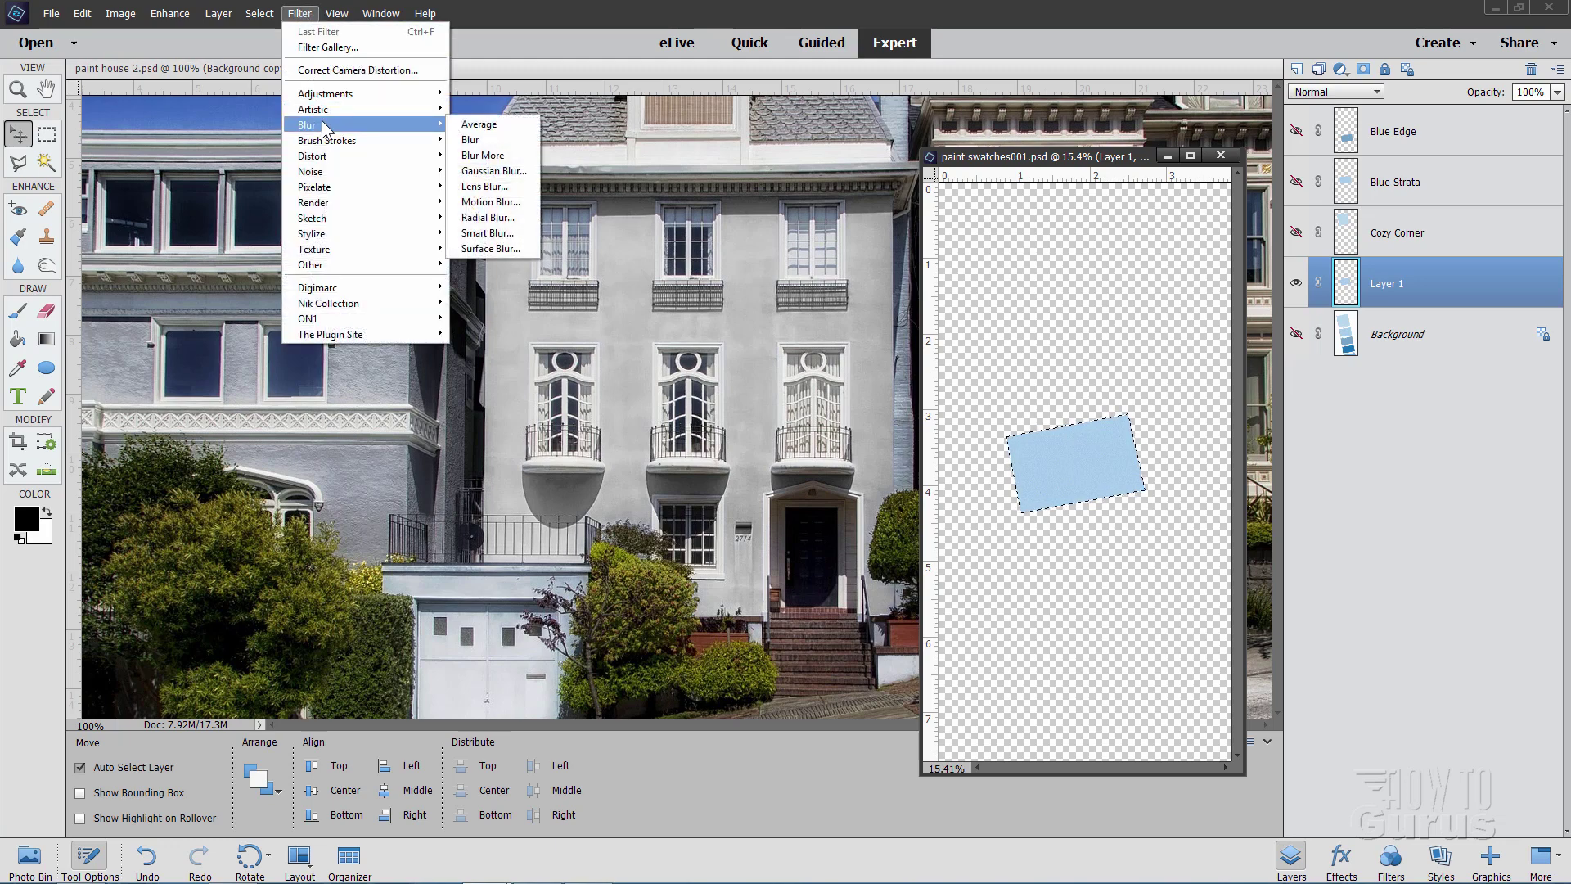
pyautogui.click(494, 170)
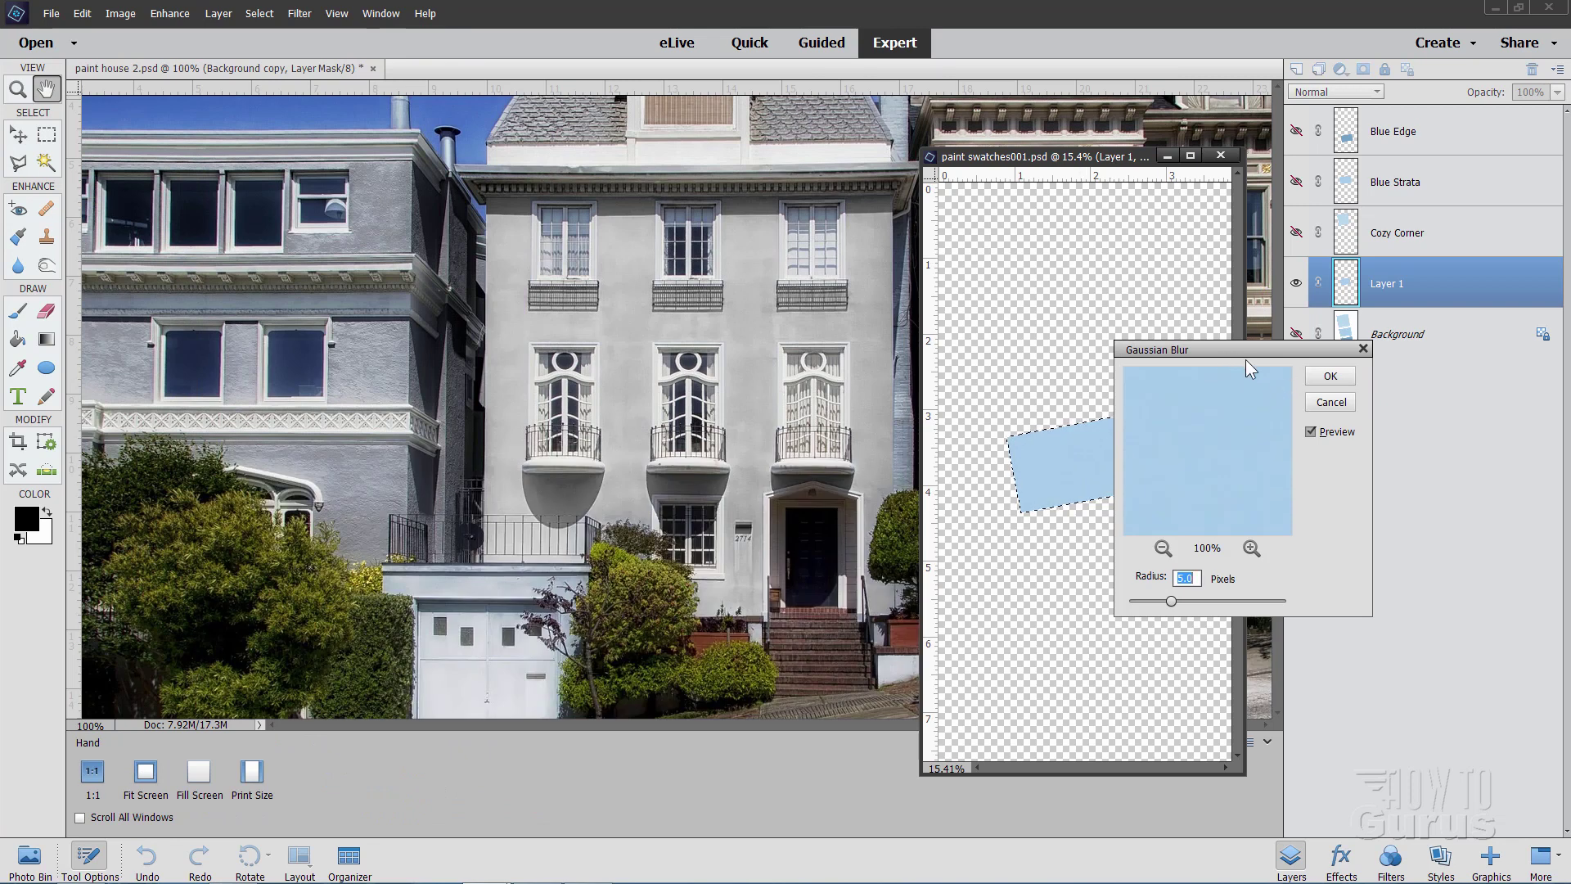
pyautogui.moveTo(1246, 360); pyautogui.dragTo(1323, 377)
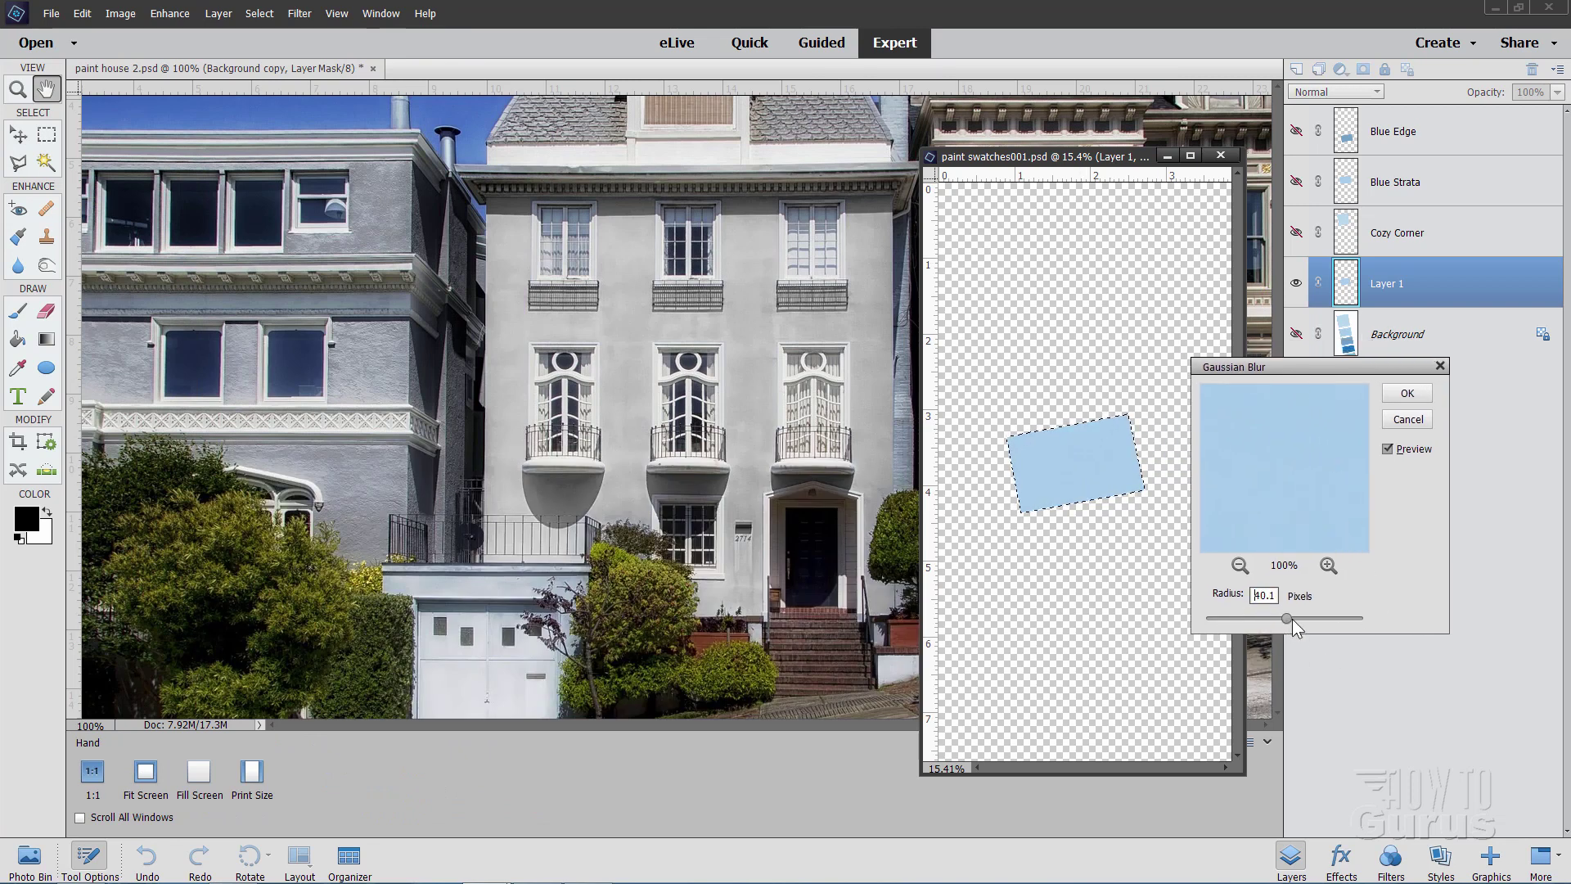
pyautogui.moveTo(1293, 620); pyautogui.dragTo(1289, 620)
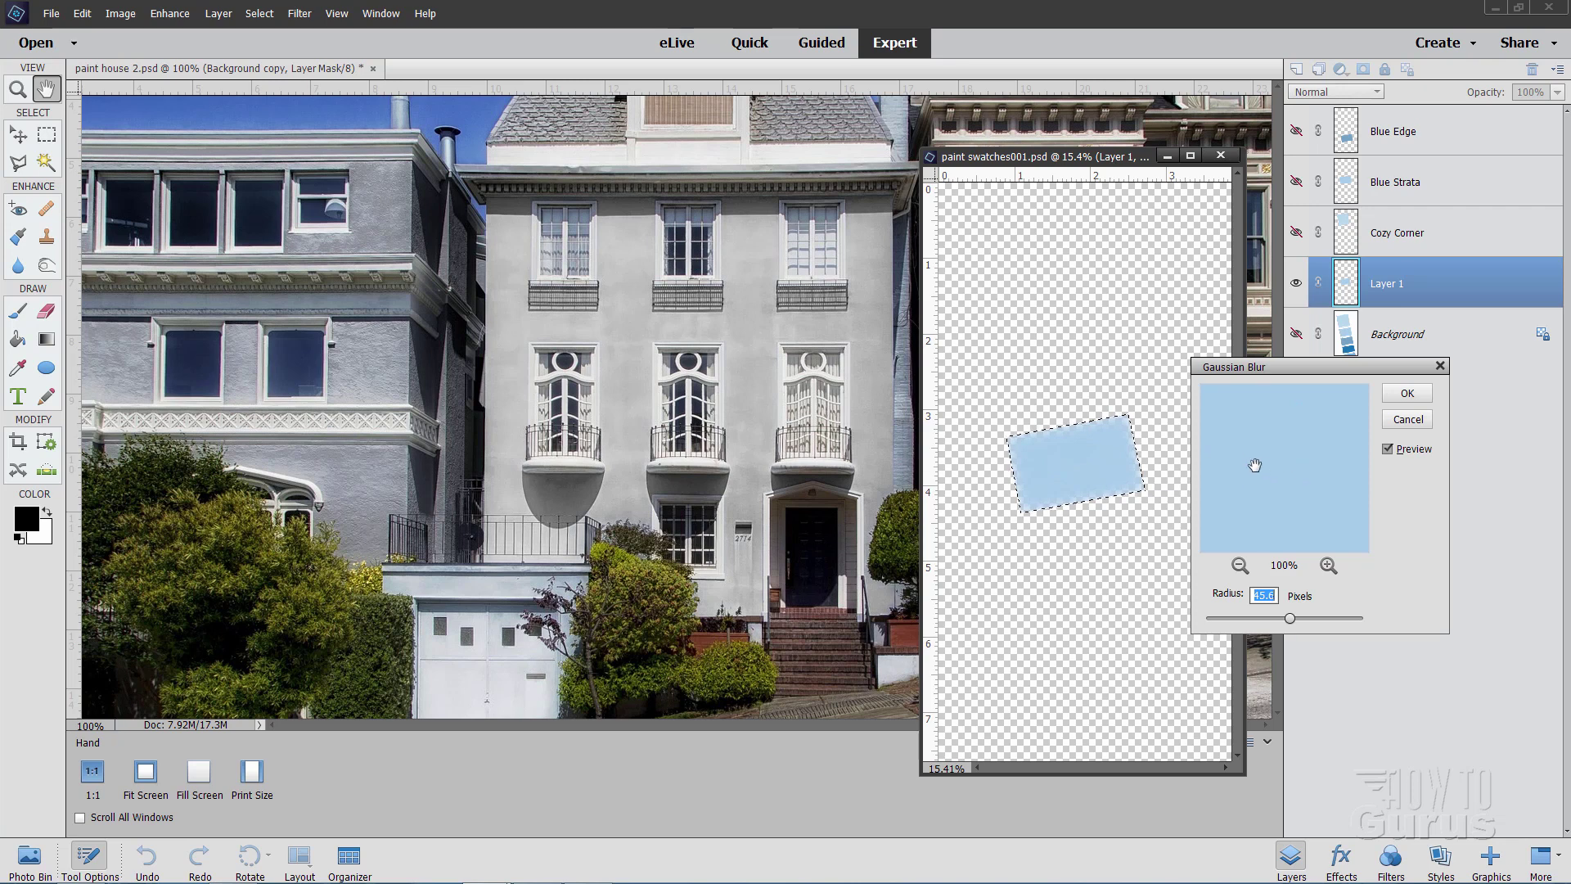
pyautogui.click(1406, 395)
pyautogui.press('v')
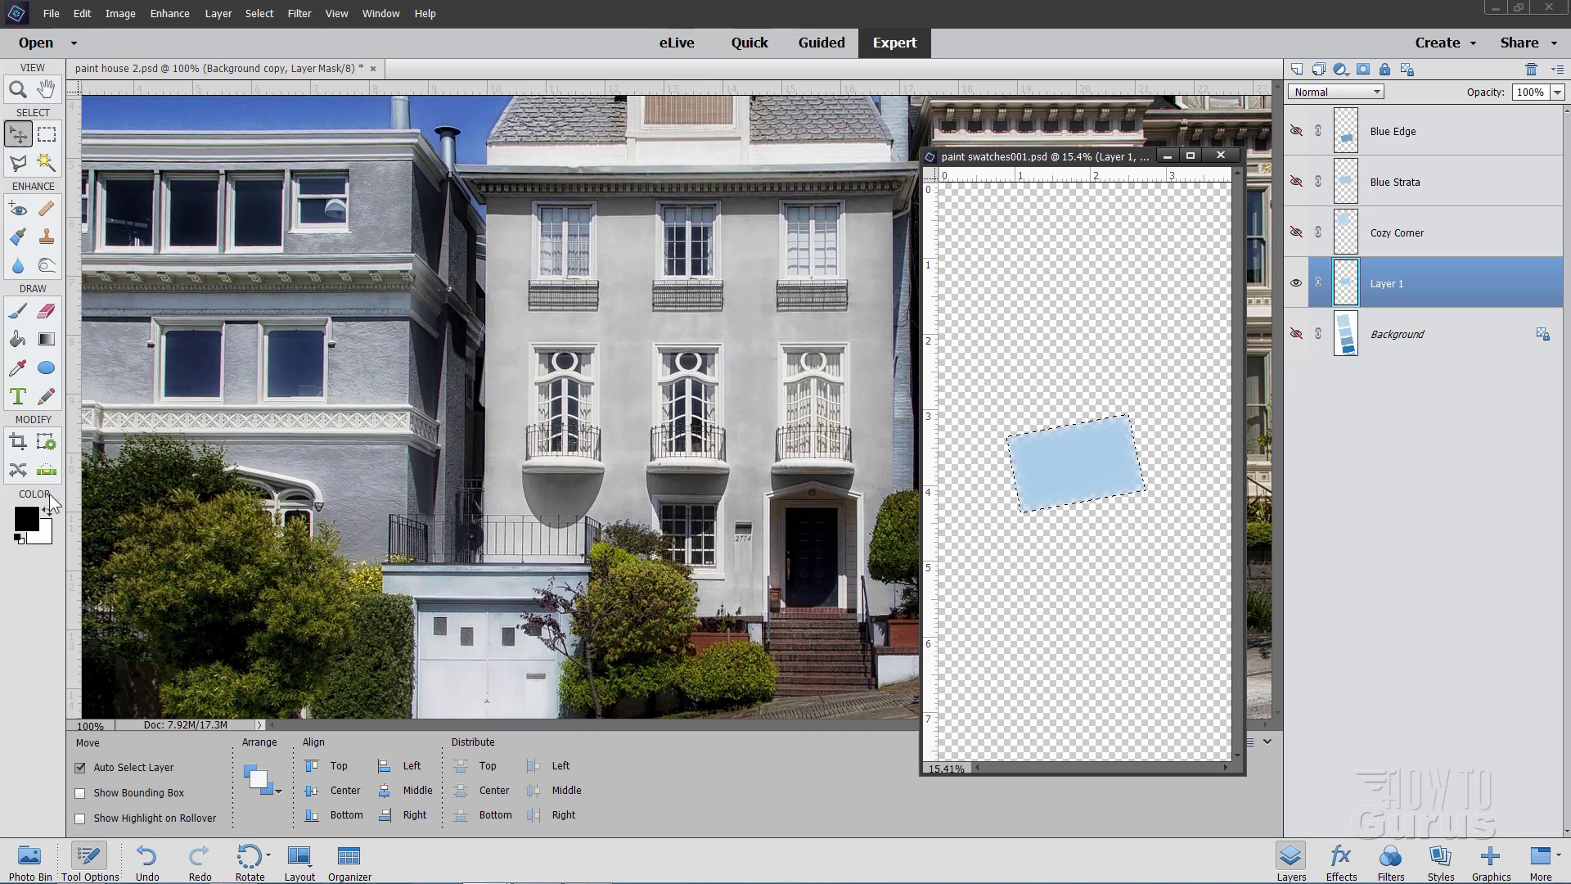
# - Sample the blurred patch to set the foreground colour to light blue a7cdeb
pyautogui.click(28, 521)
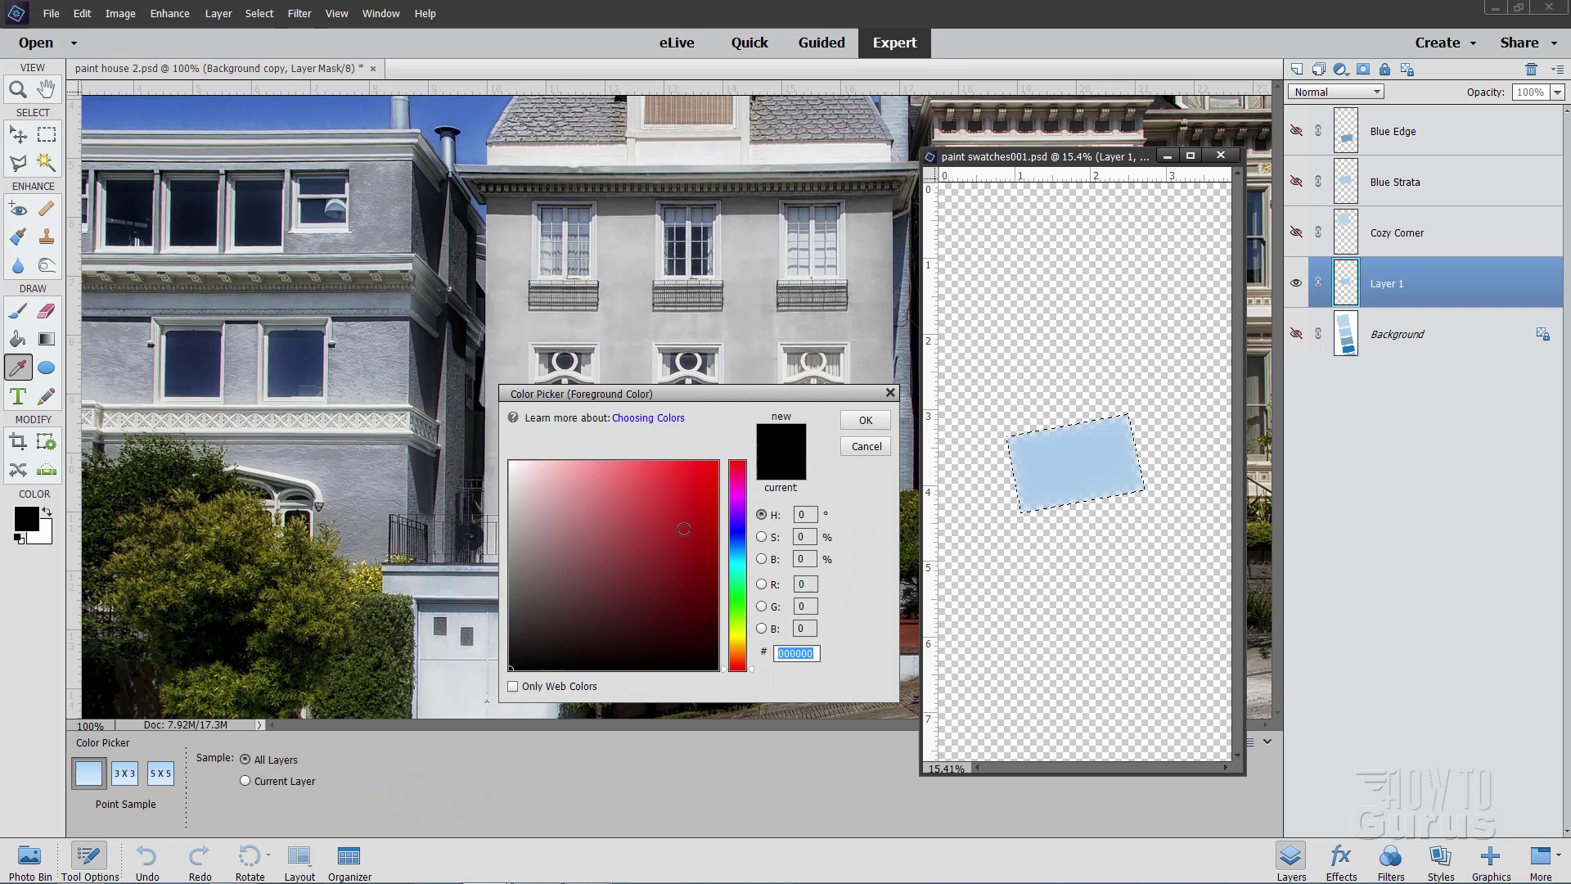
pyautogui.click(1078, 455)
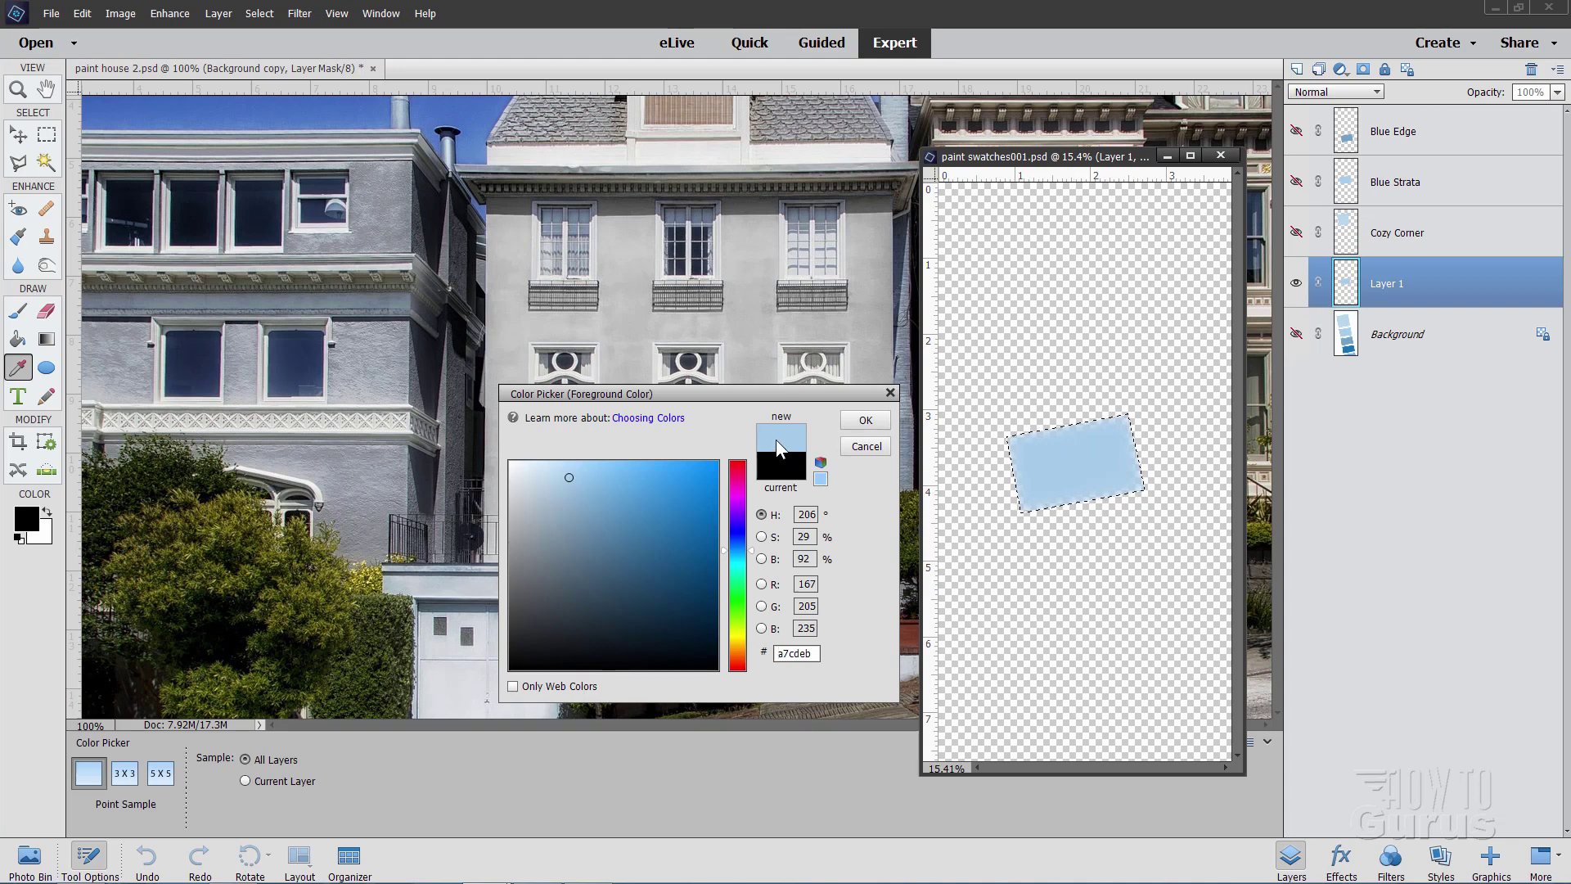
pyautogui.click(862, 421)
pyautogui.press('v')
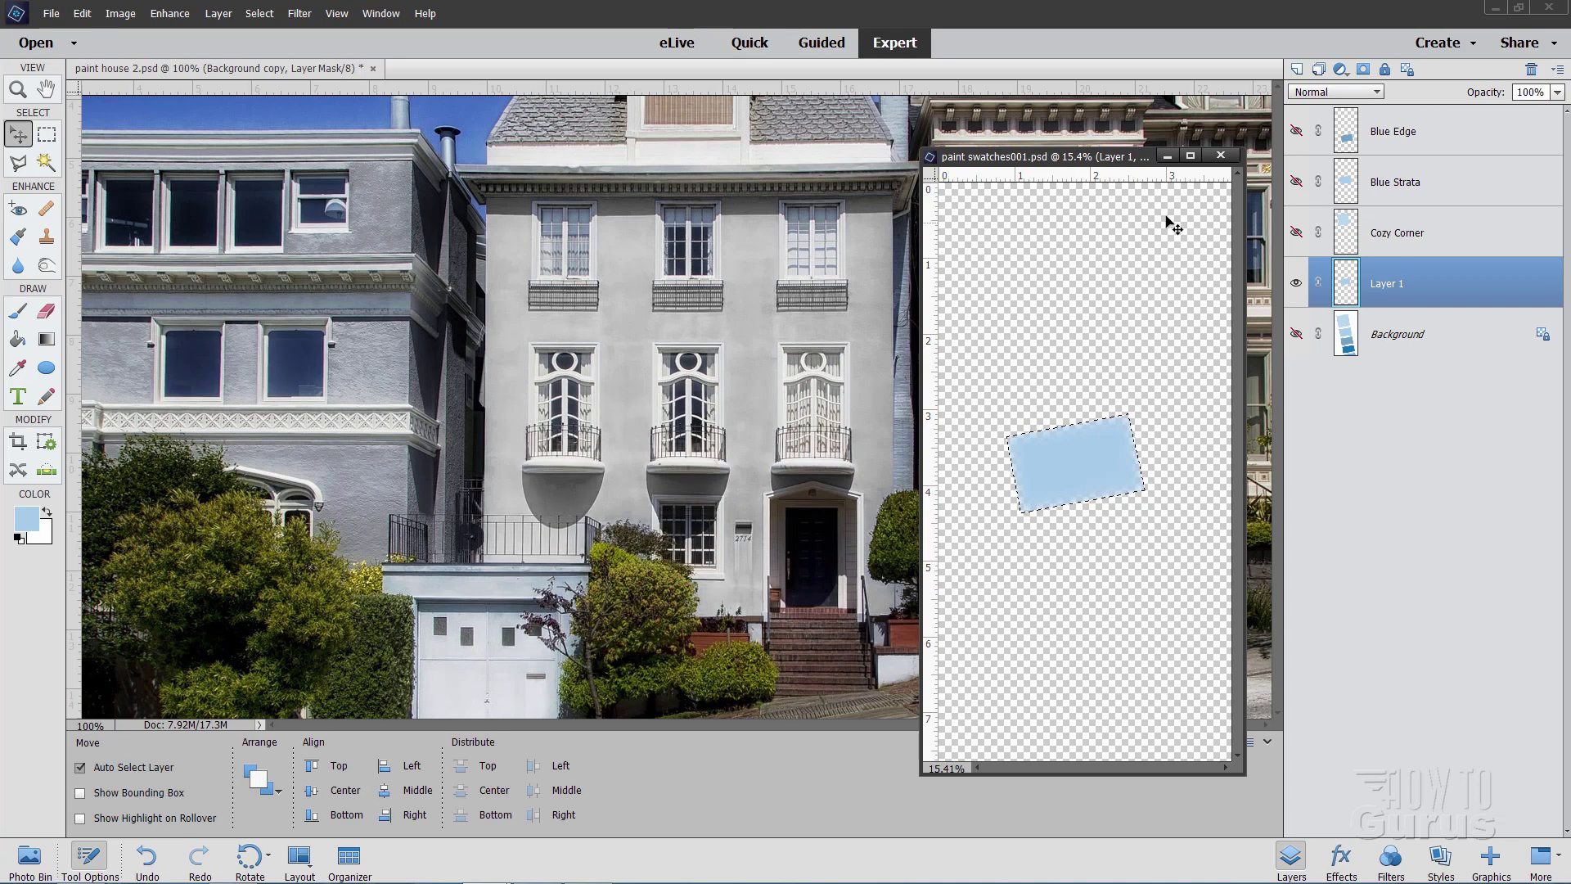
# - Save paint swatches001.psd over the existing file and close it
pyautogui.click(1220, 153)
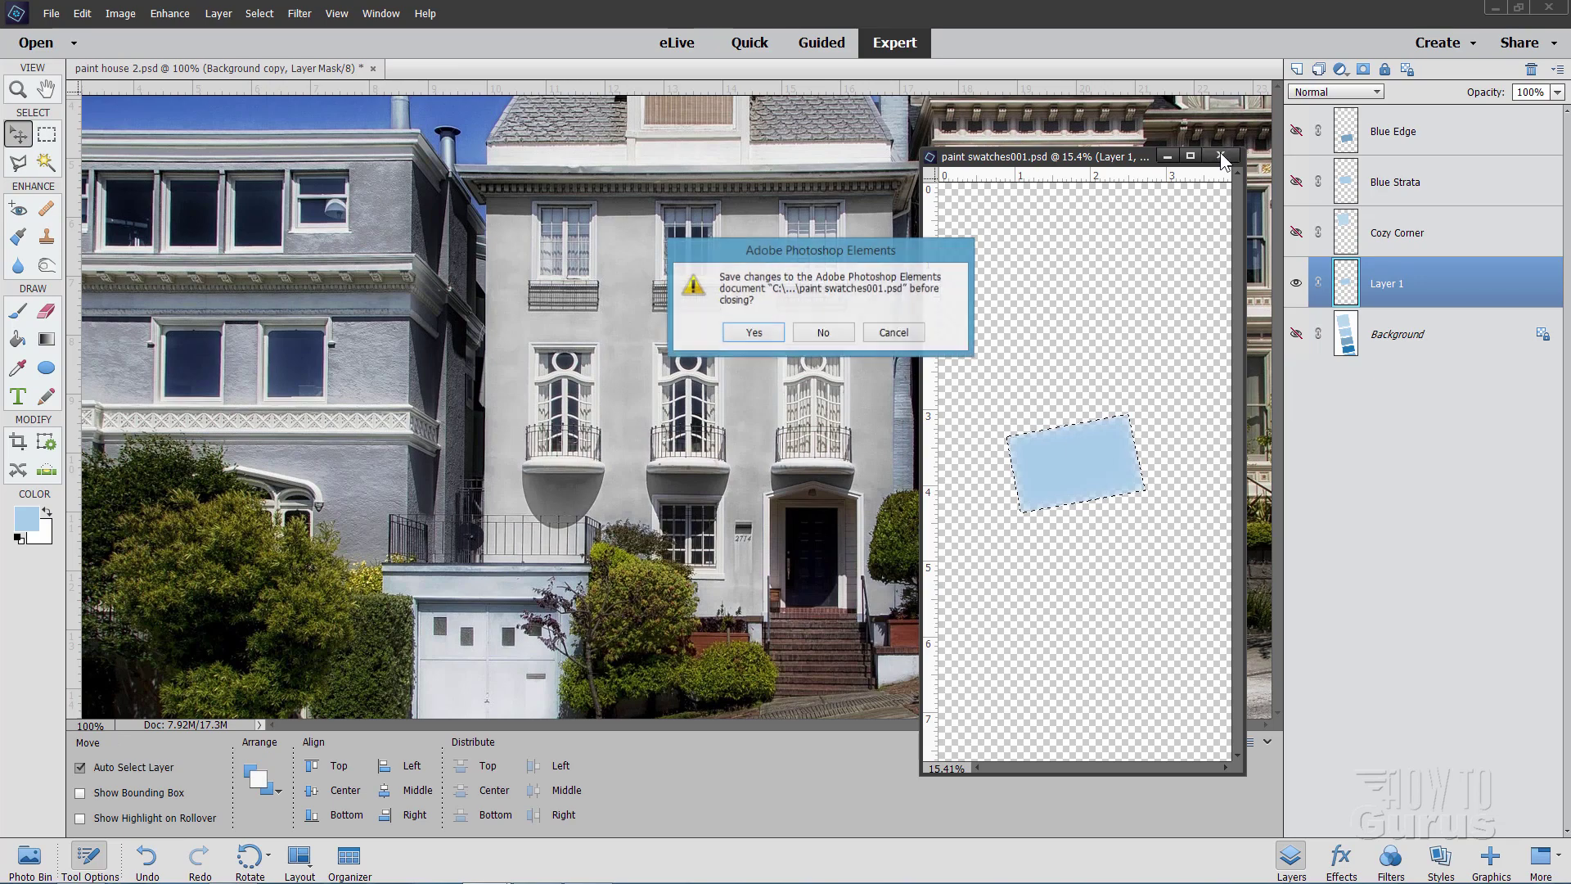
pyautogui.click(750, 333)
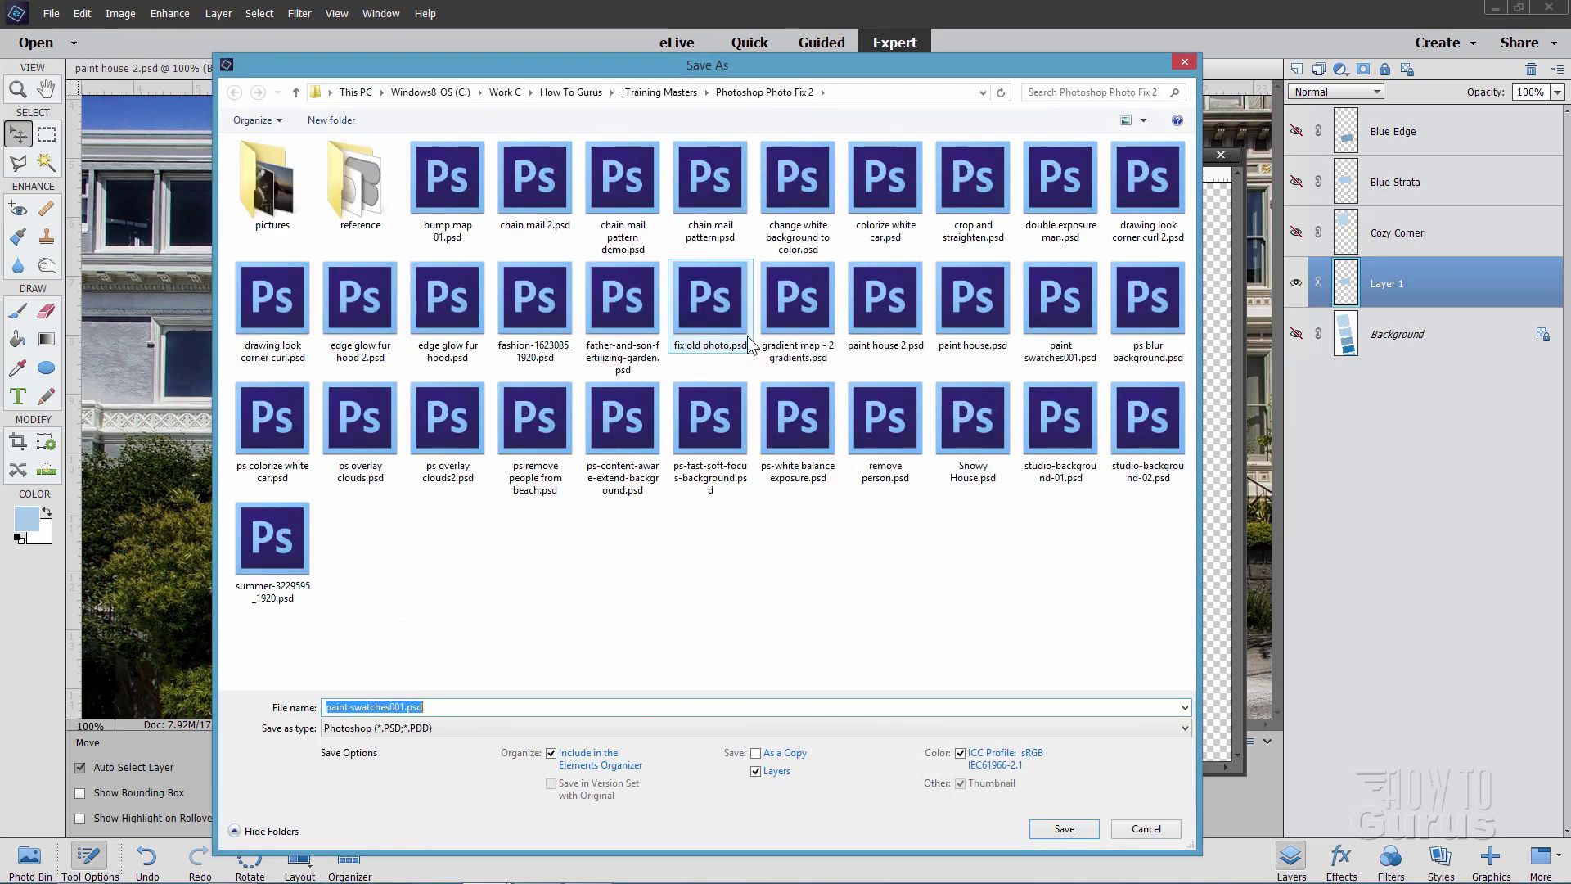
pyautogui.click(1064, 829)
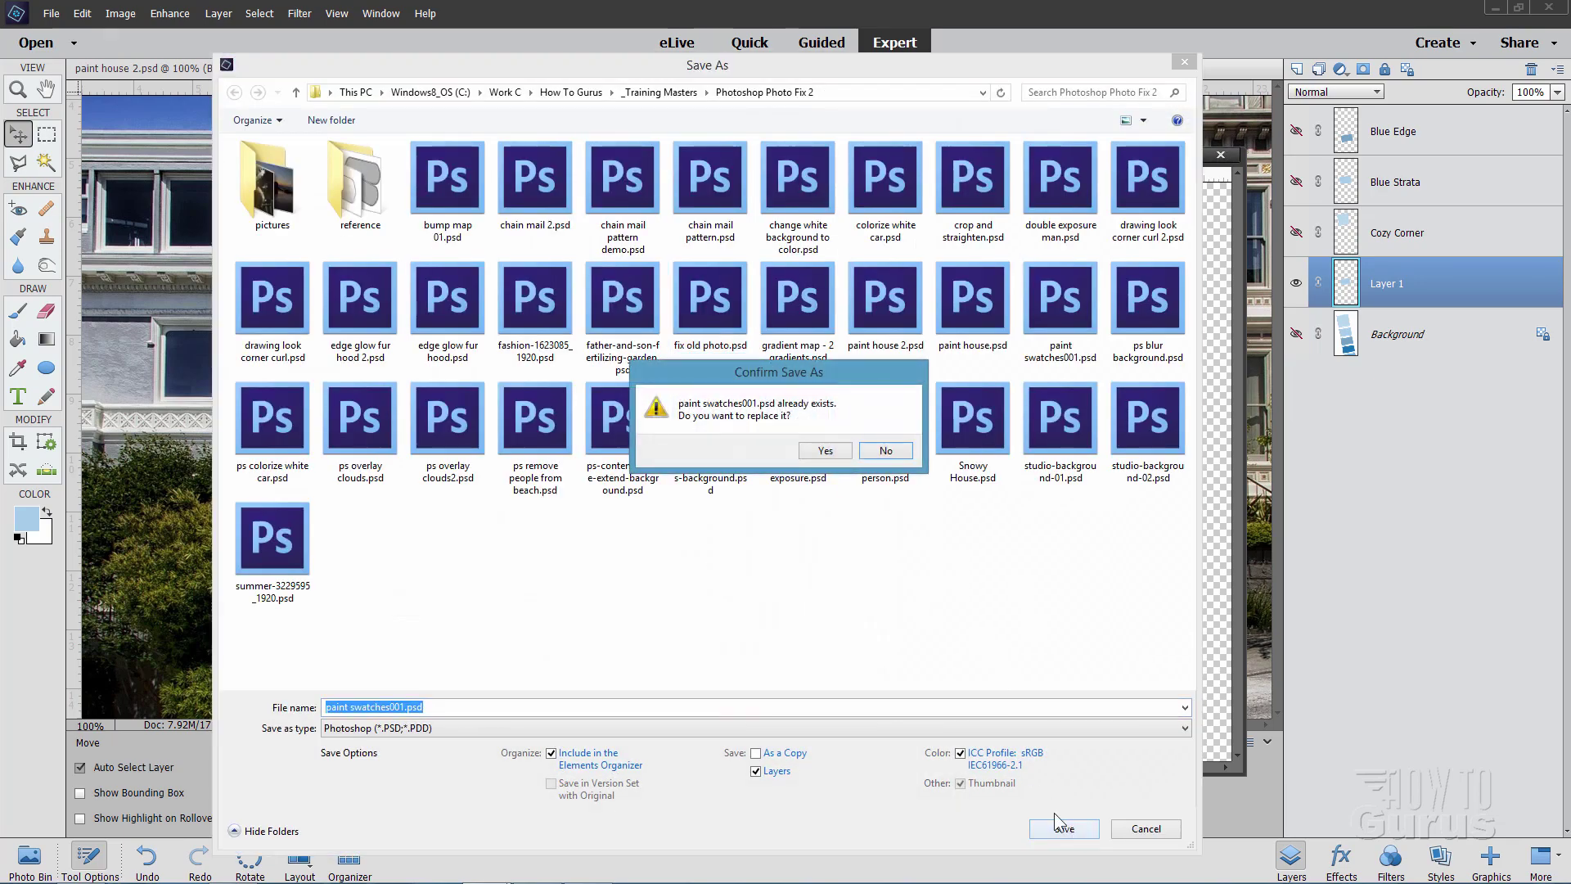
pyautogui.click(822, 450)
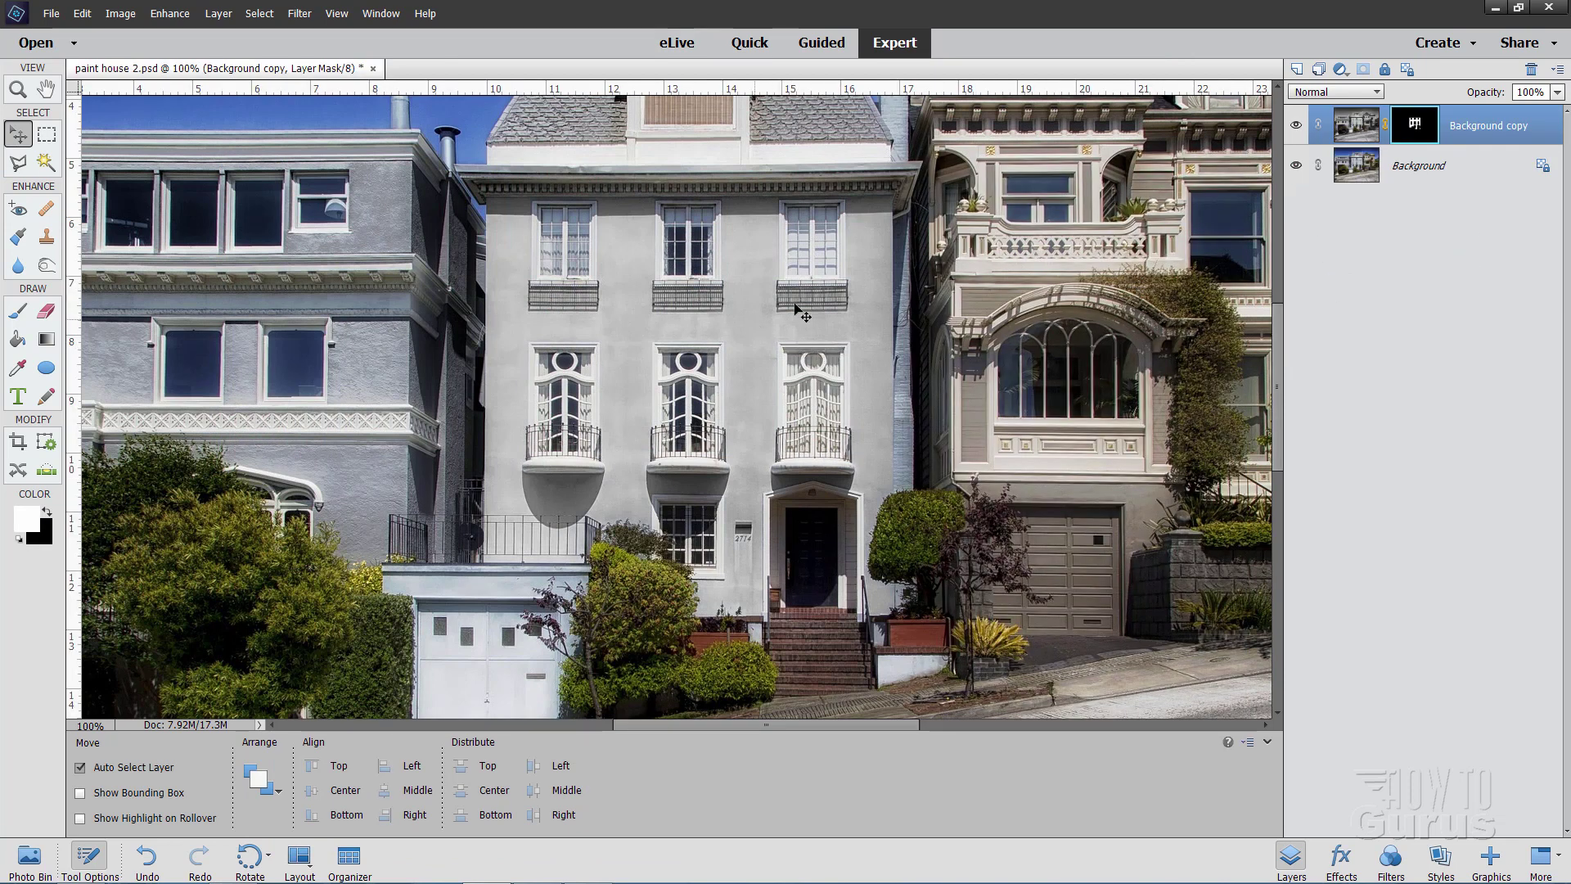
# - Add a new Layer 1 and fill it with the light blue using the Paint Bucket
pyautogui.click(1297, 69)
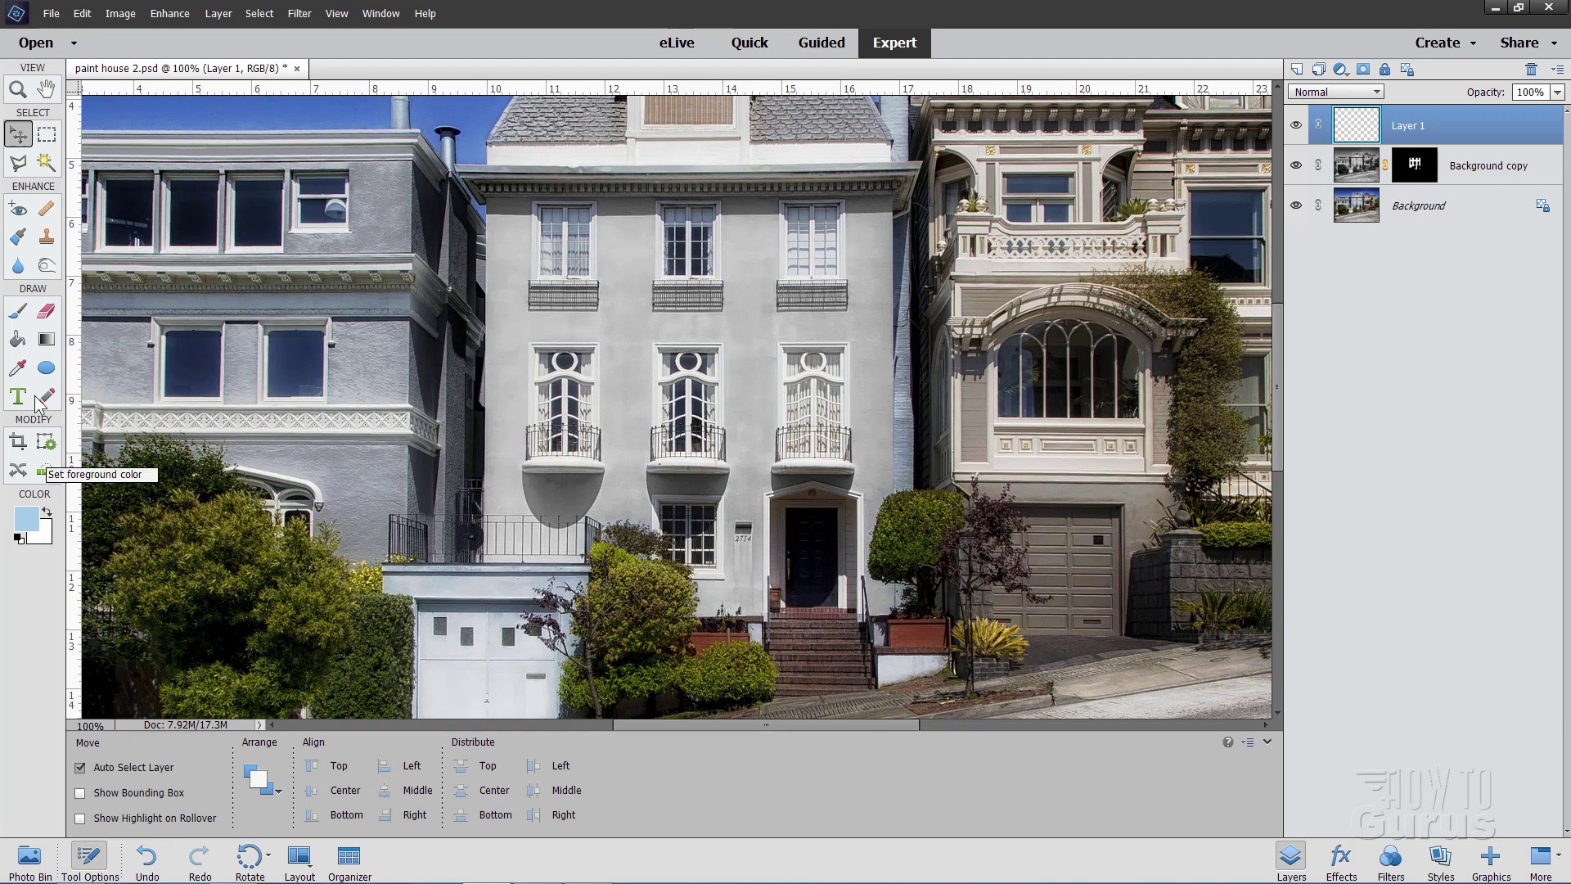
pyautogui.click(18, 339)
pyautogui.click(589, 398)
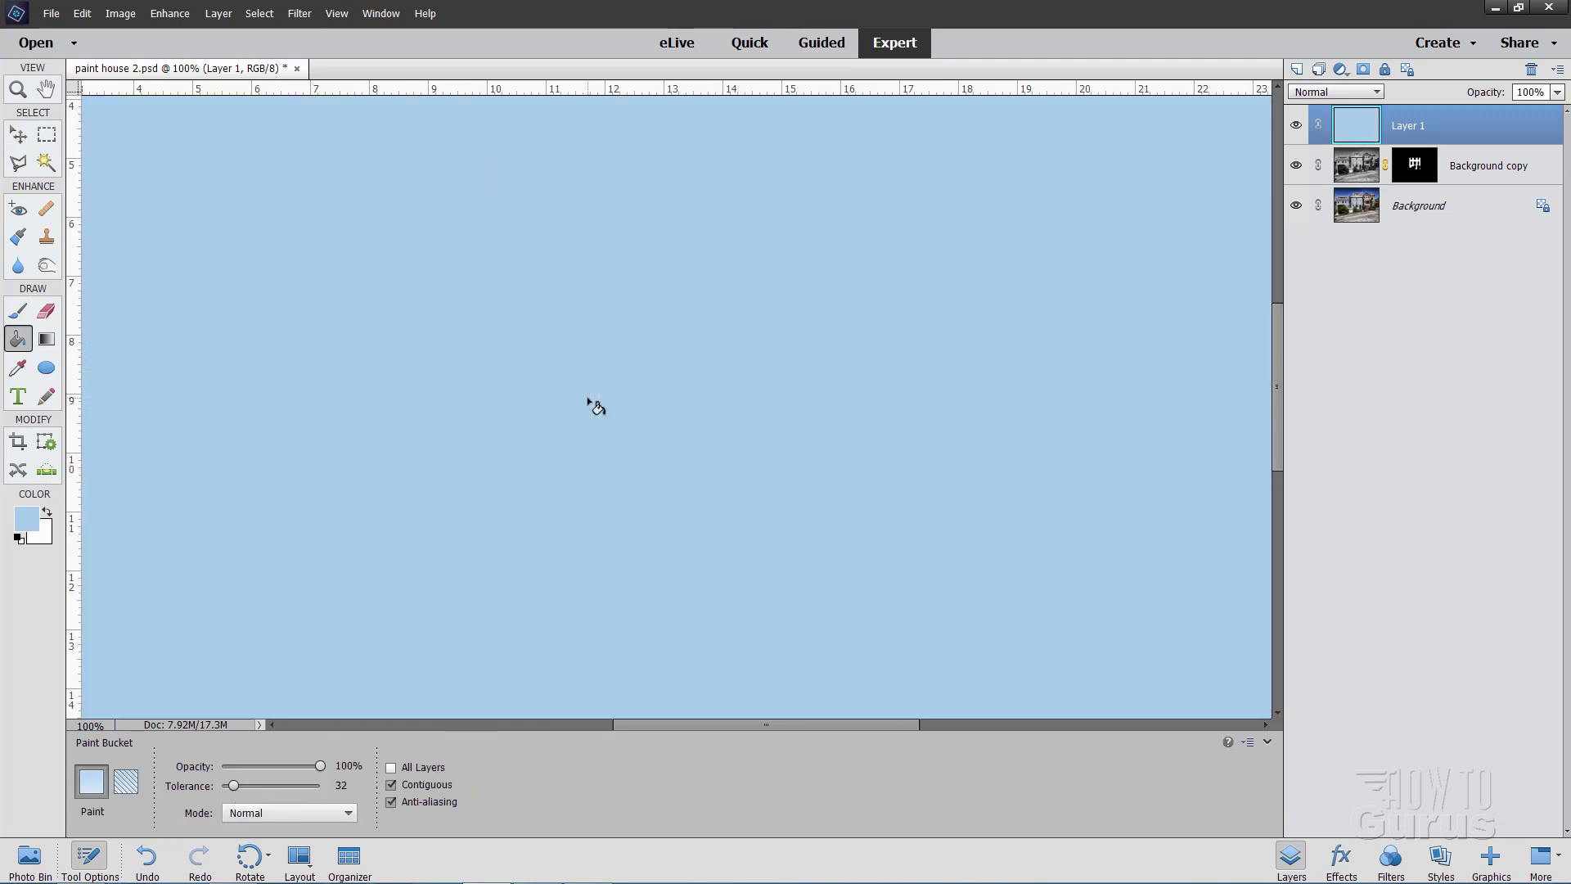
pyautogui.click(21, 137)
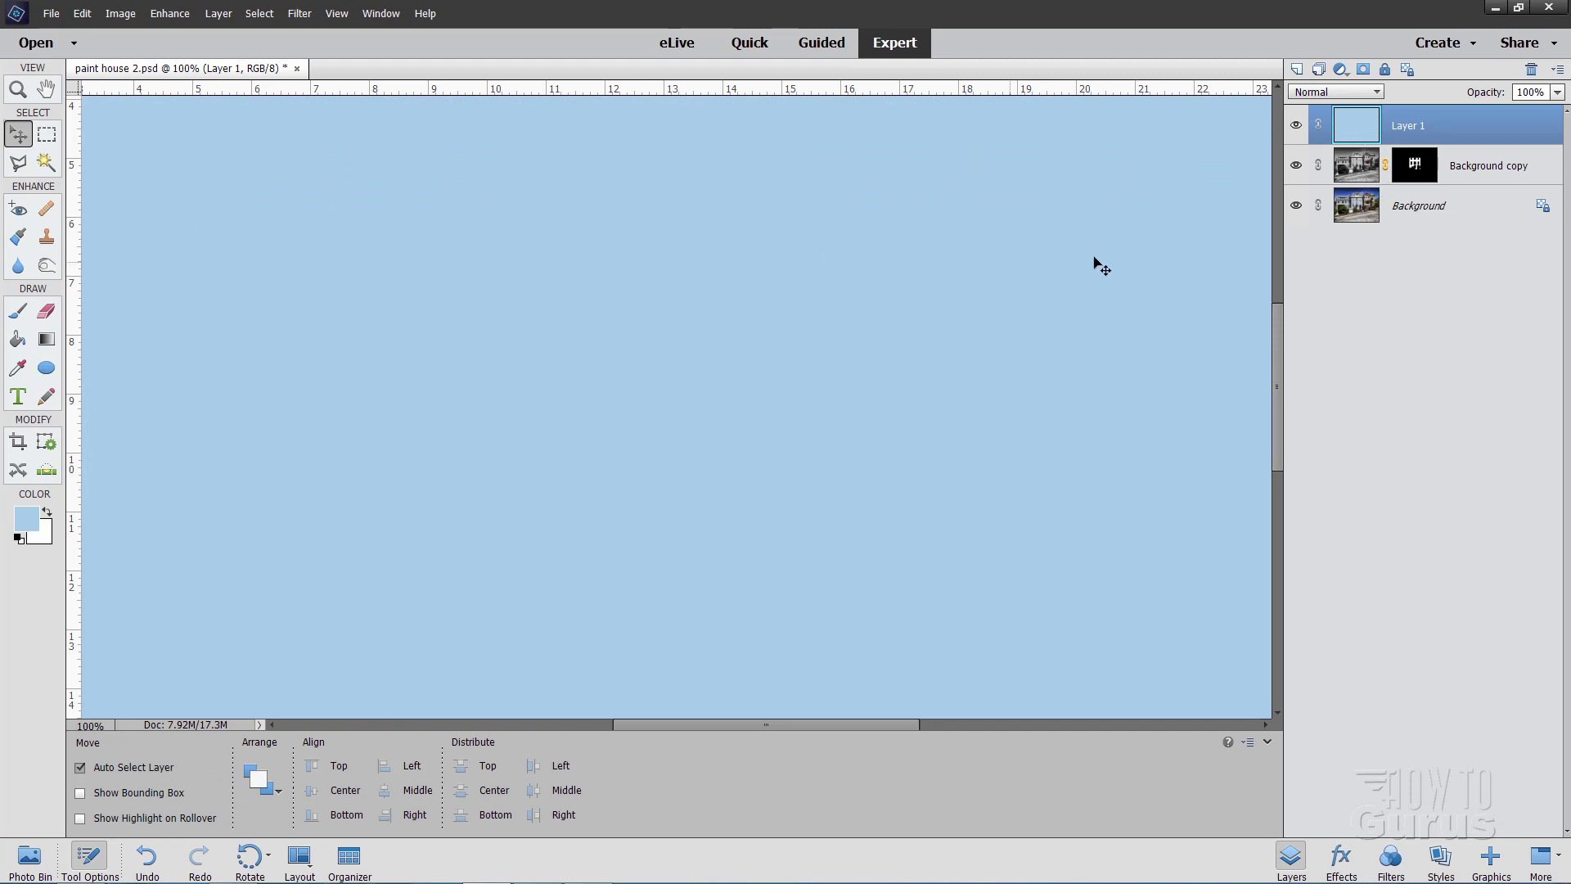
# - Alt-drag Background copy's facade mask onto Layer 1 to duplicate it
pyautogui.click(1430, 179)
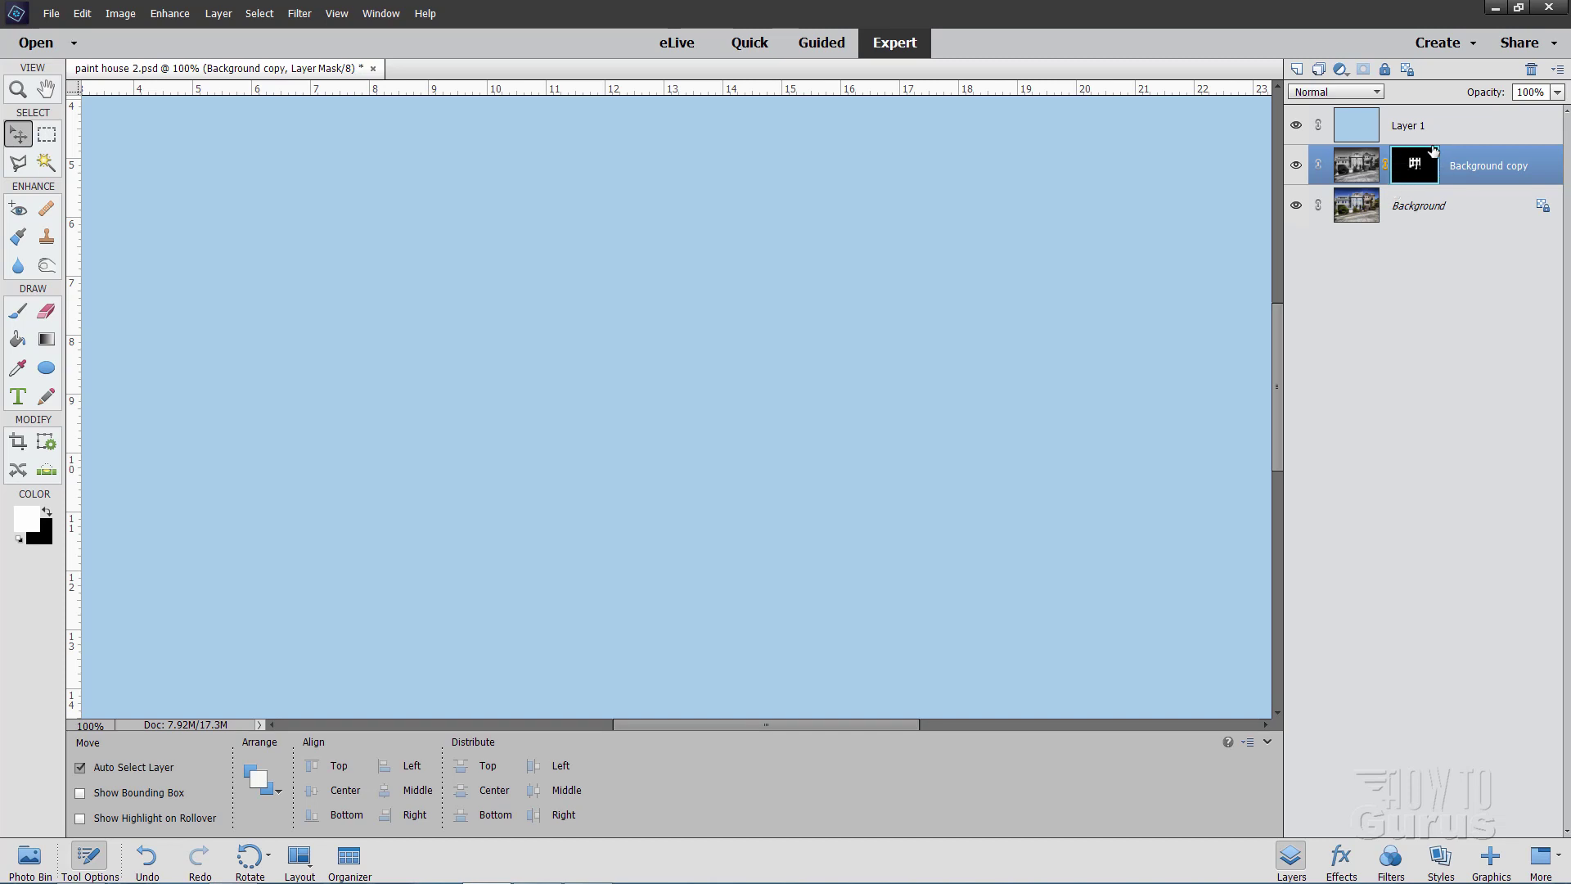
pyautogui.click(1342, 169)
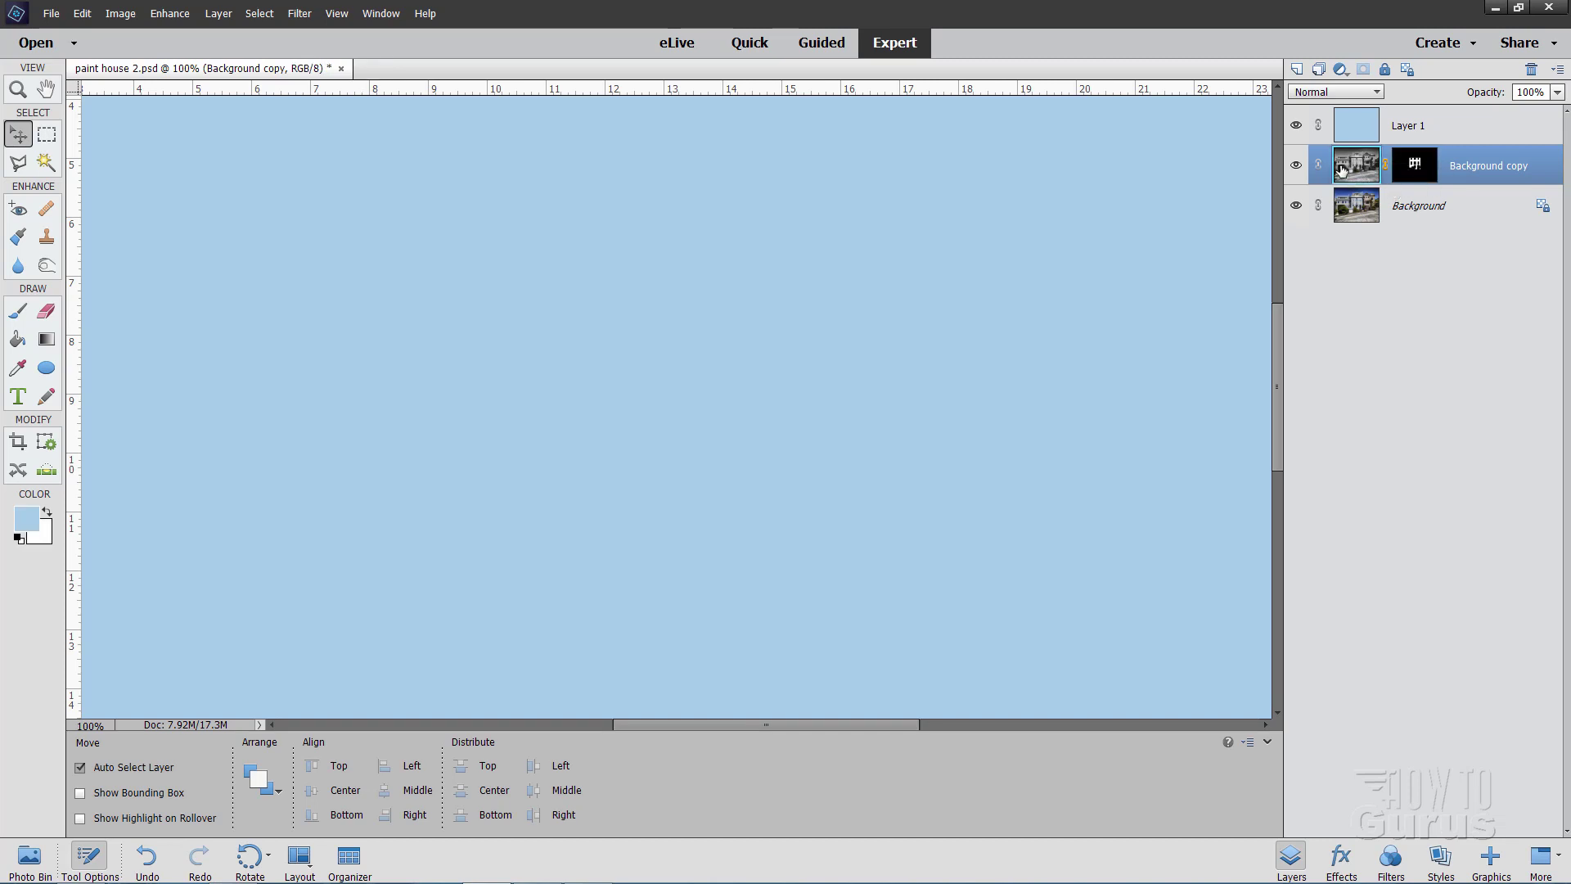
pyautogui.click(1431, 172)
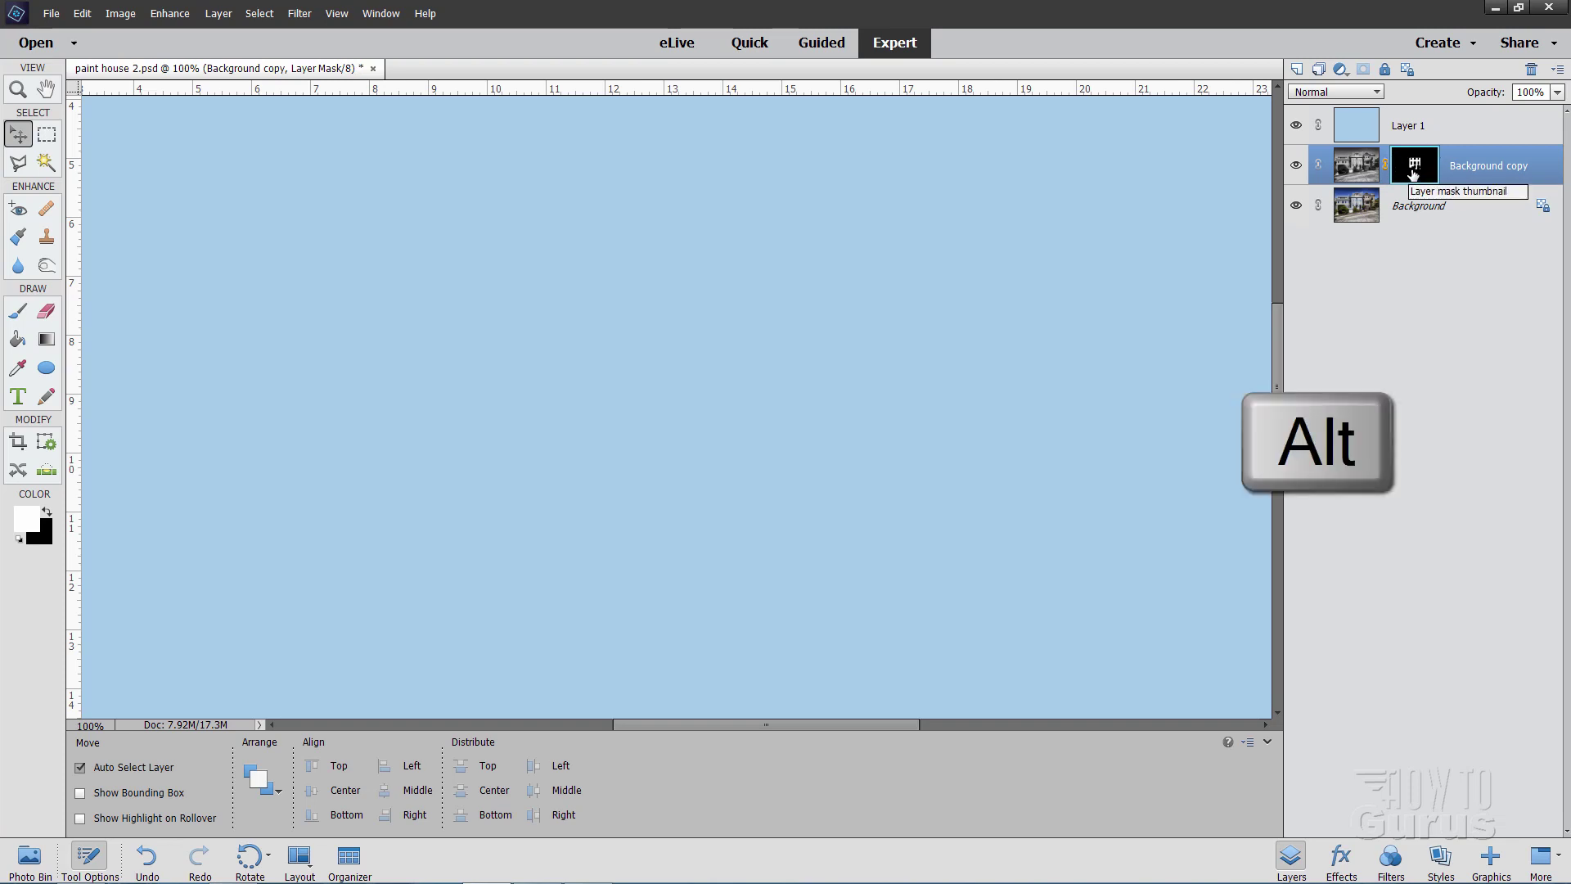
pyautogui.moveTo(1418, 166); pyautogui.dragTo(1415, 125)
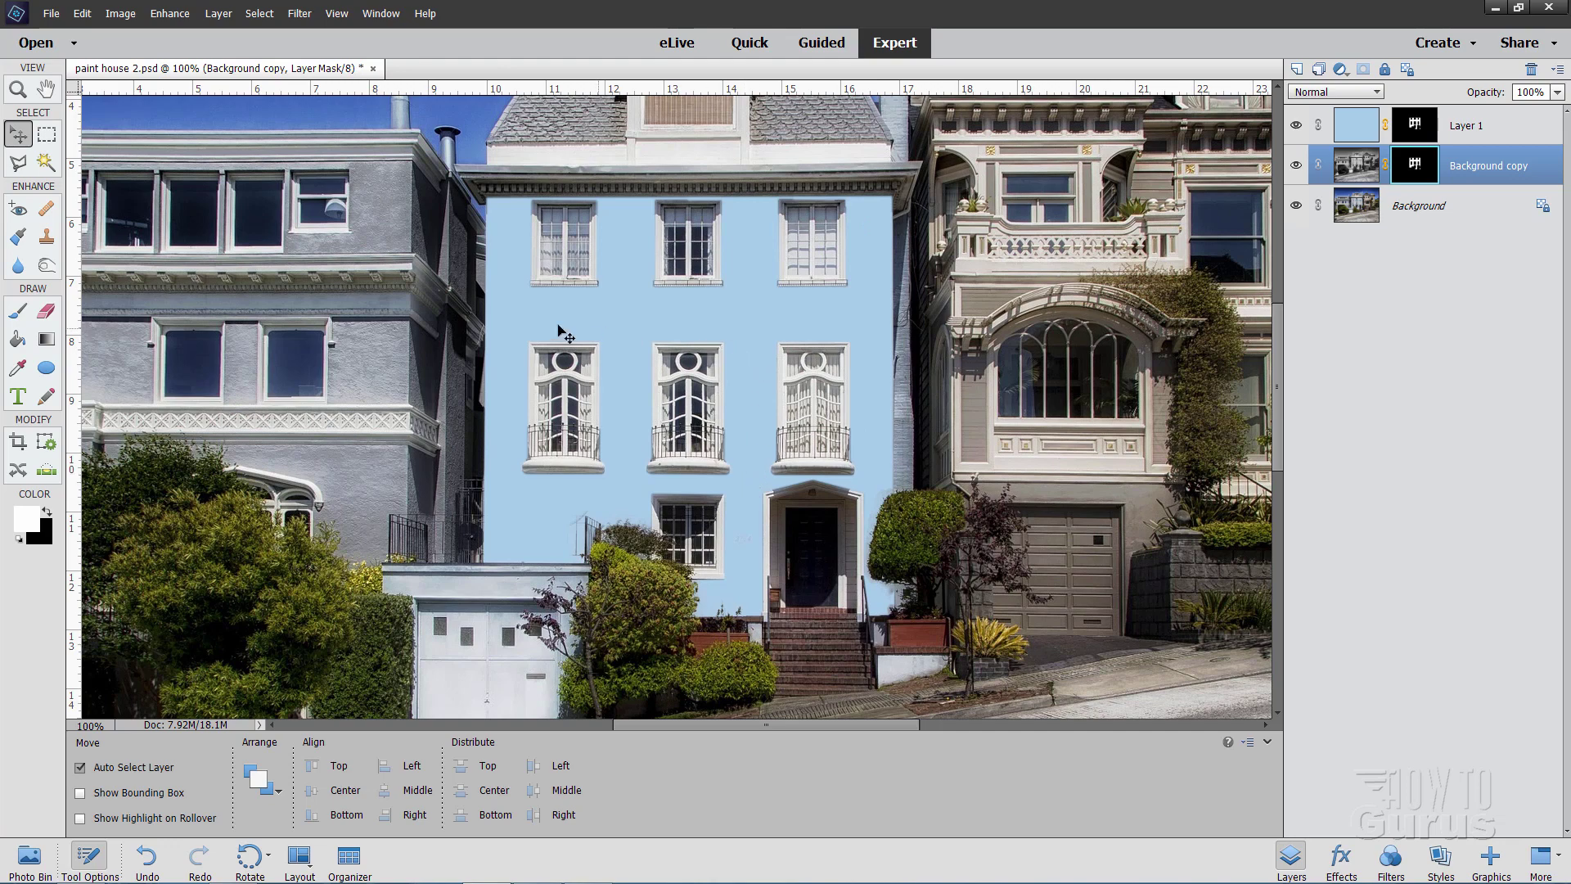
# - Set the blue Layer 1's blend mode to Color in the Layers panel
pyautogui.click(1337, 135)
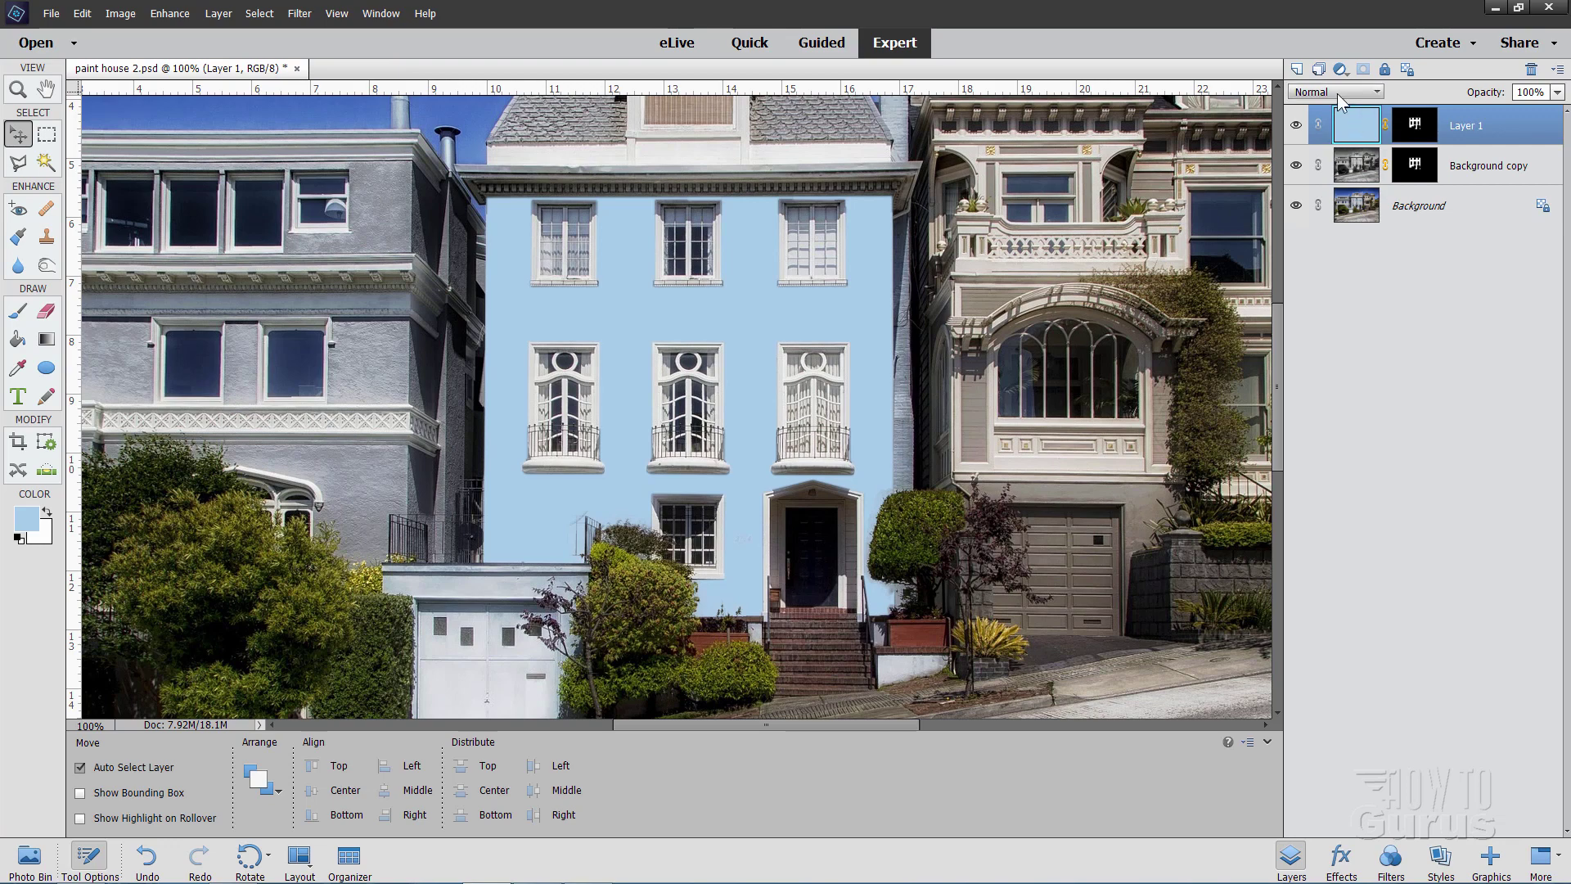
pyautogui.click(1338, 91)
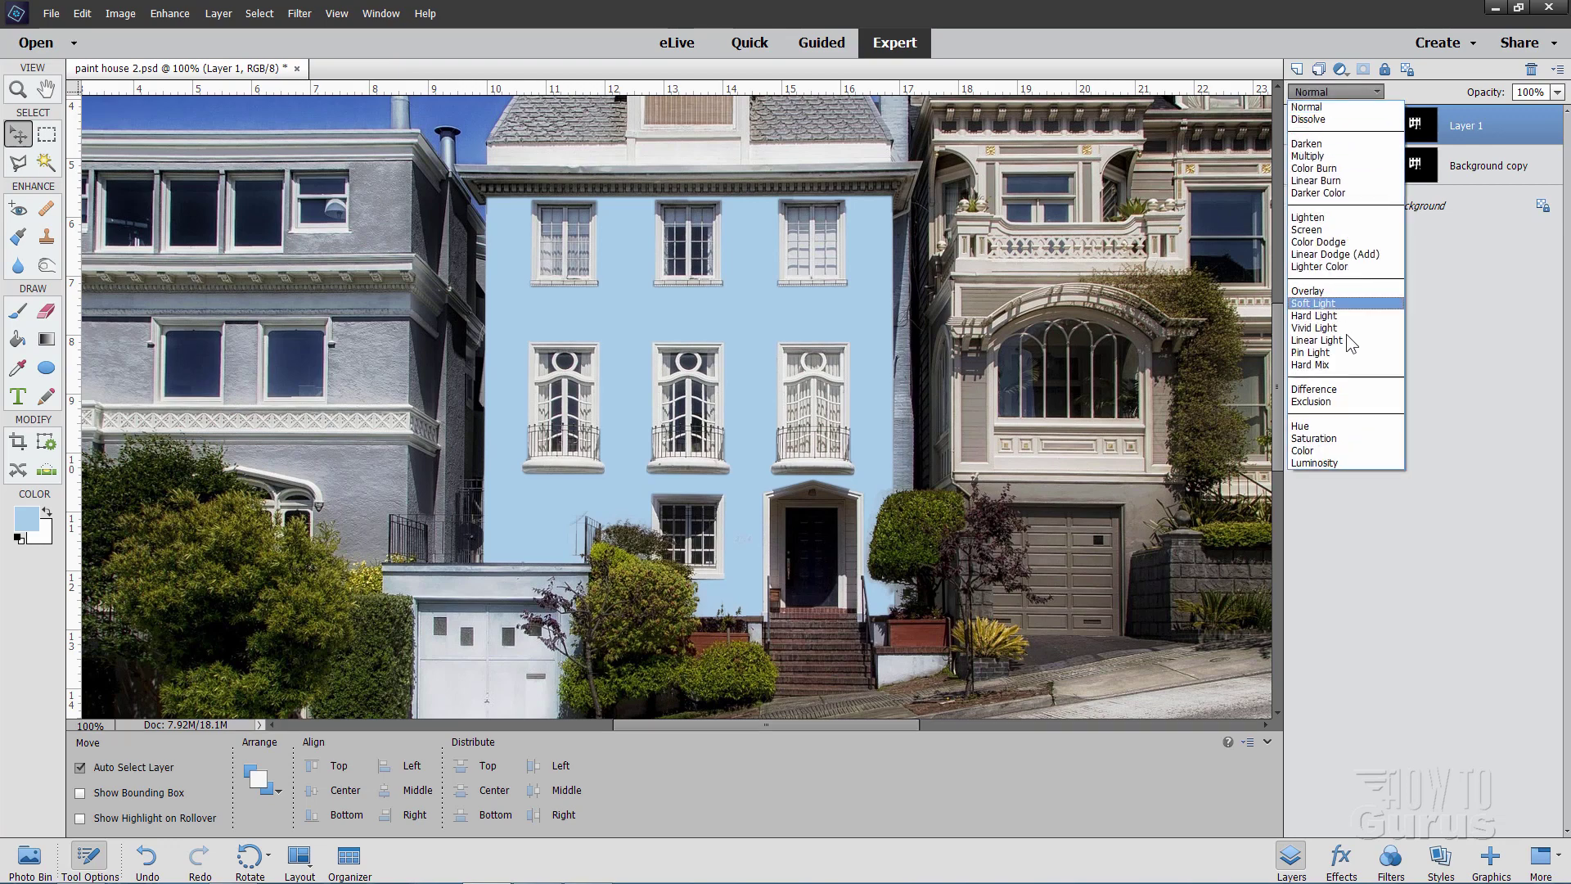
pyautogui.click(1314, 450)
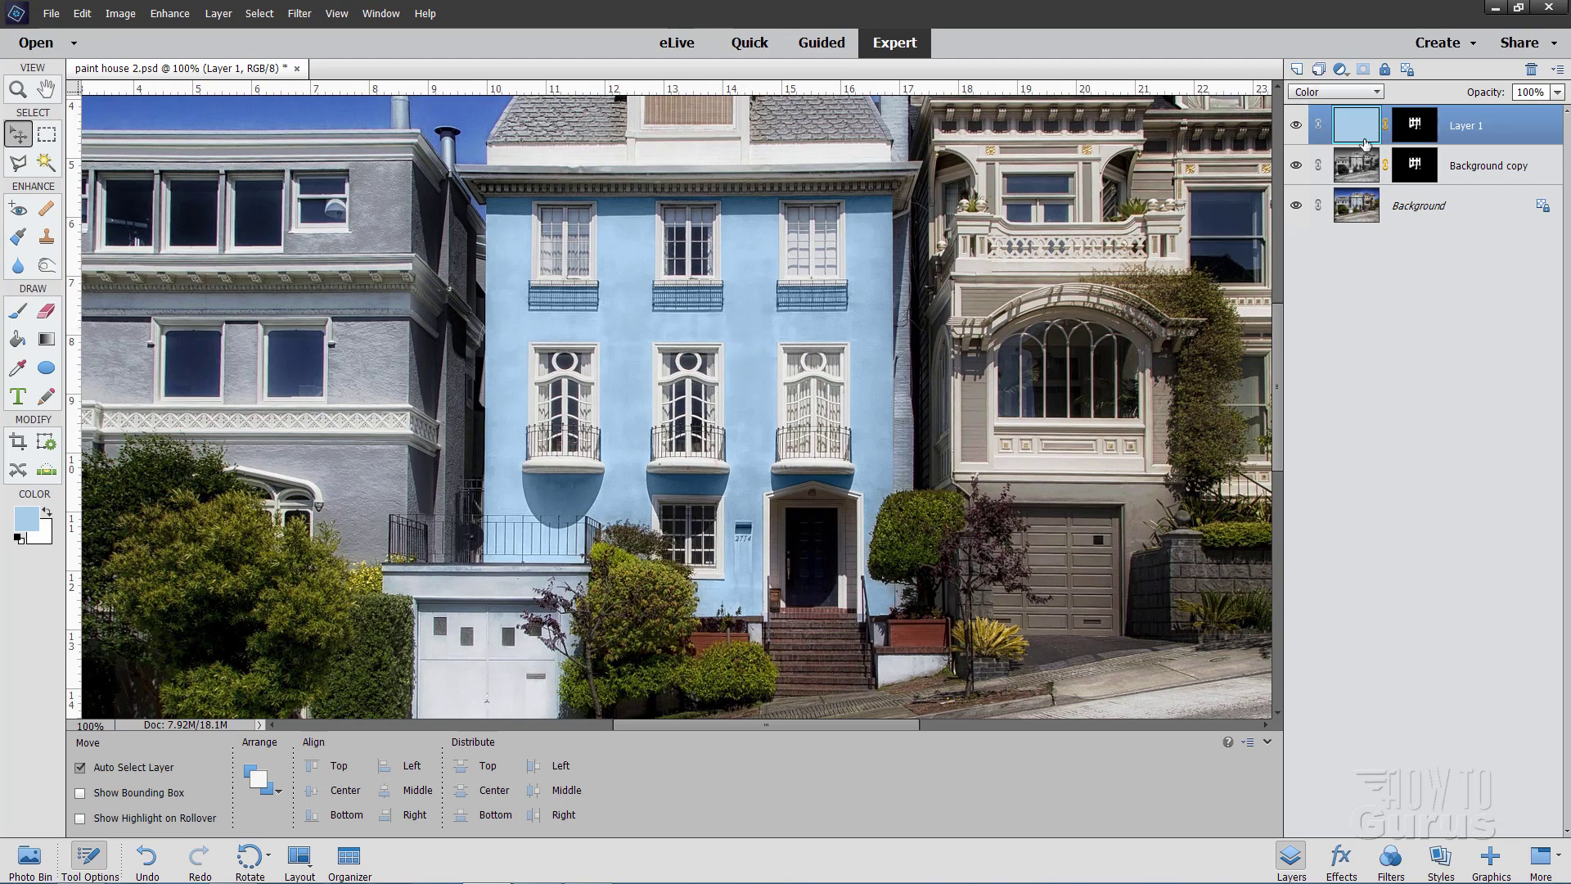
# - Hide blue Layer 1, add an empty Layer 2, and set the foreground to pale yellow fff7c3
pyautogui.click(1294, 126)
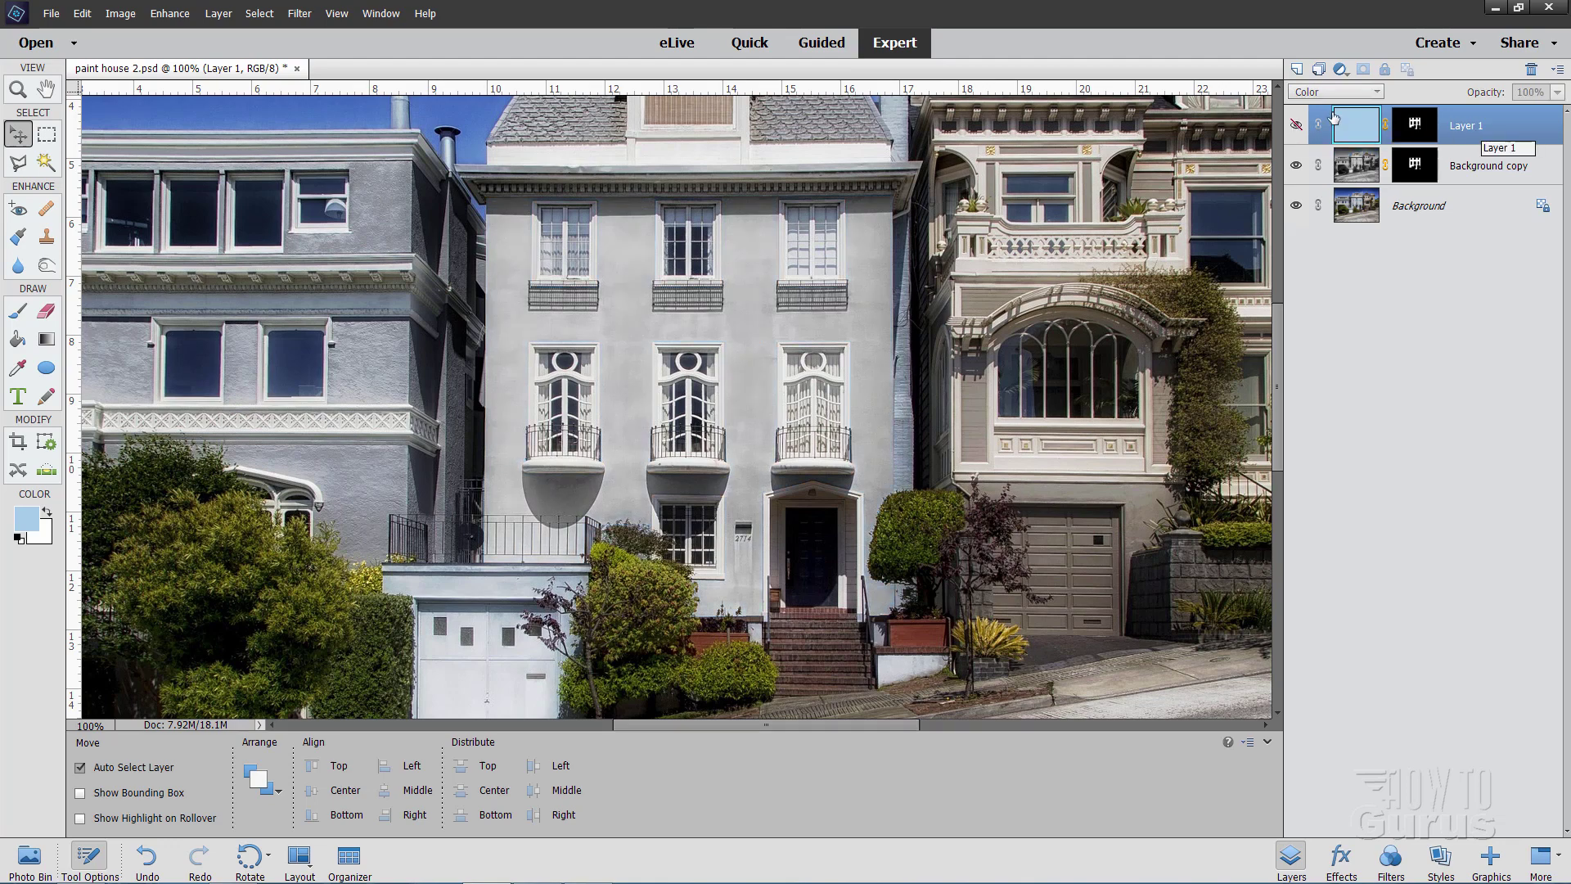
pyautogui.click(1297, 71)
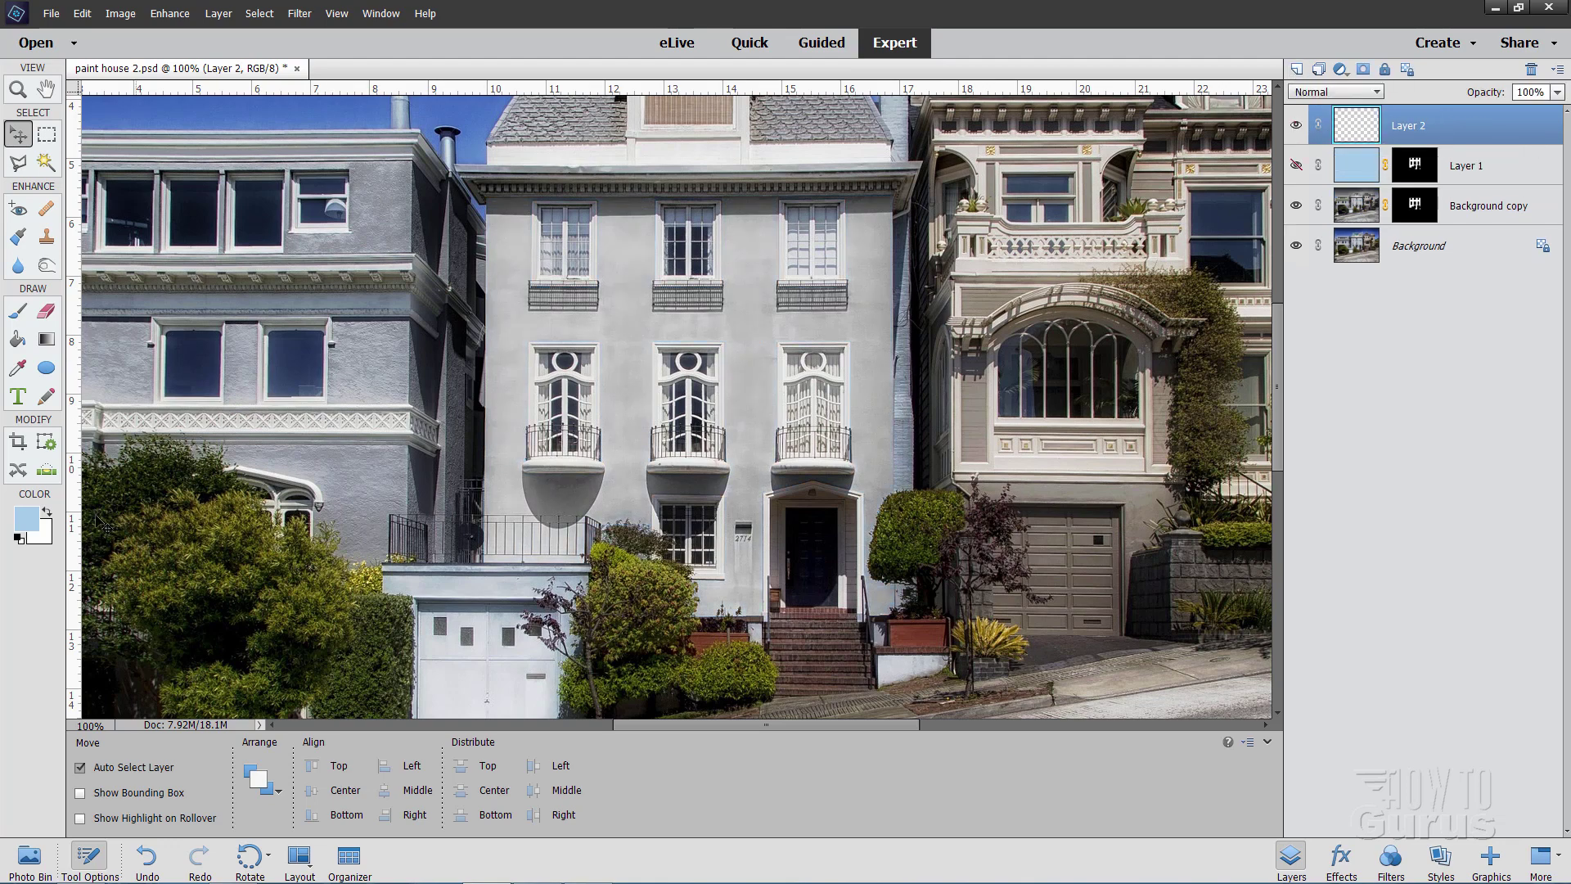
pyautogui.click(32, 523)
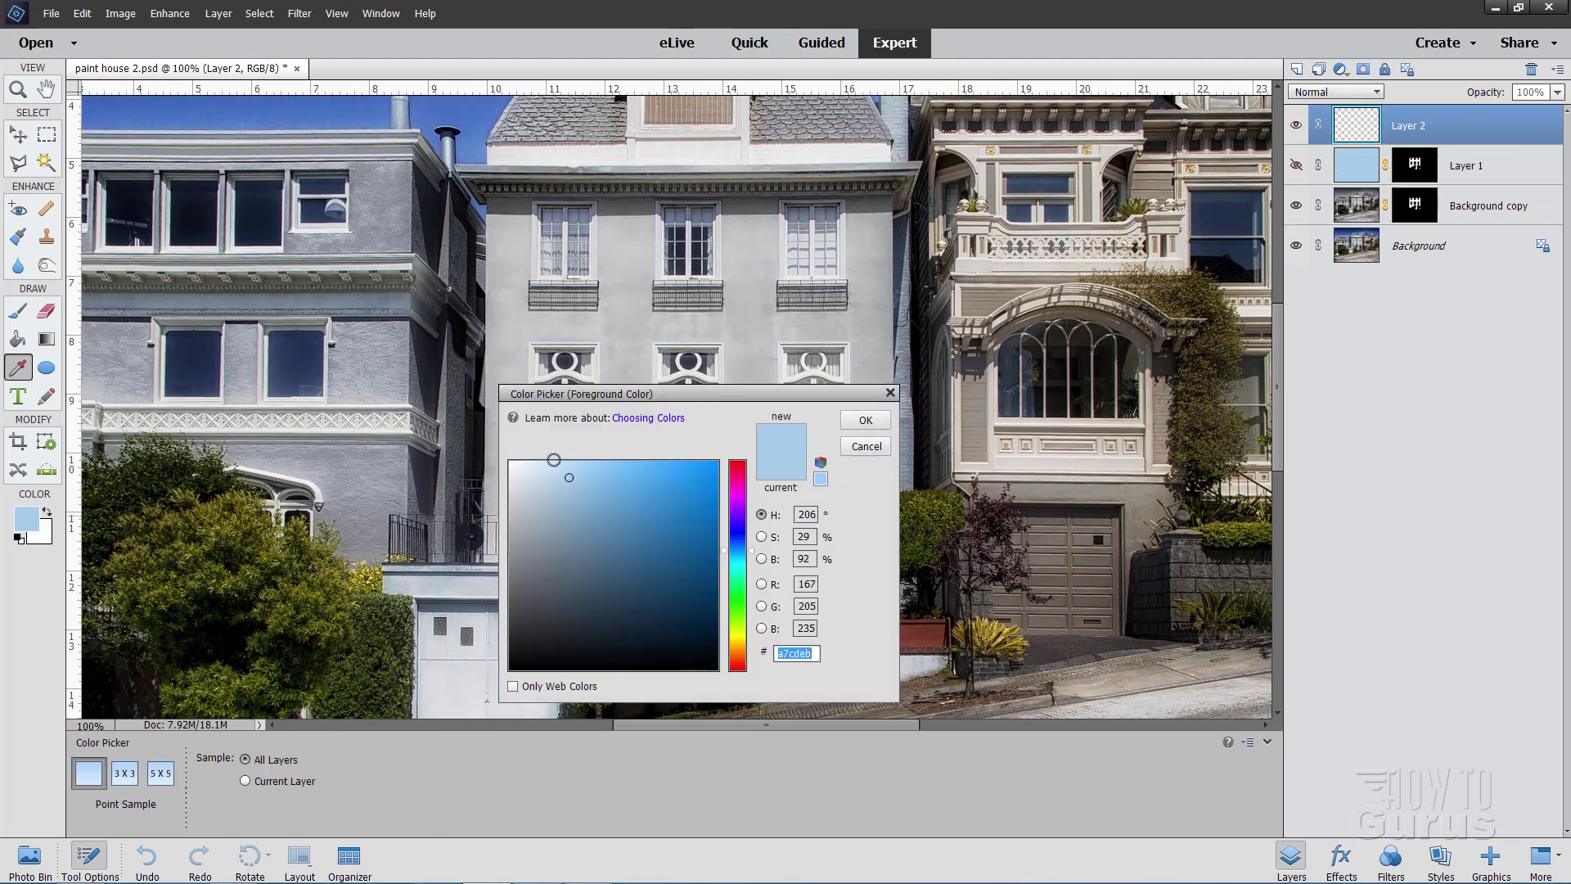
pyautogui.click(738, 639)
pyautogui.click(652, 466)
pyautogui.moveTo(651, 465); pyautogui.dragTo(562, 460)
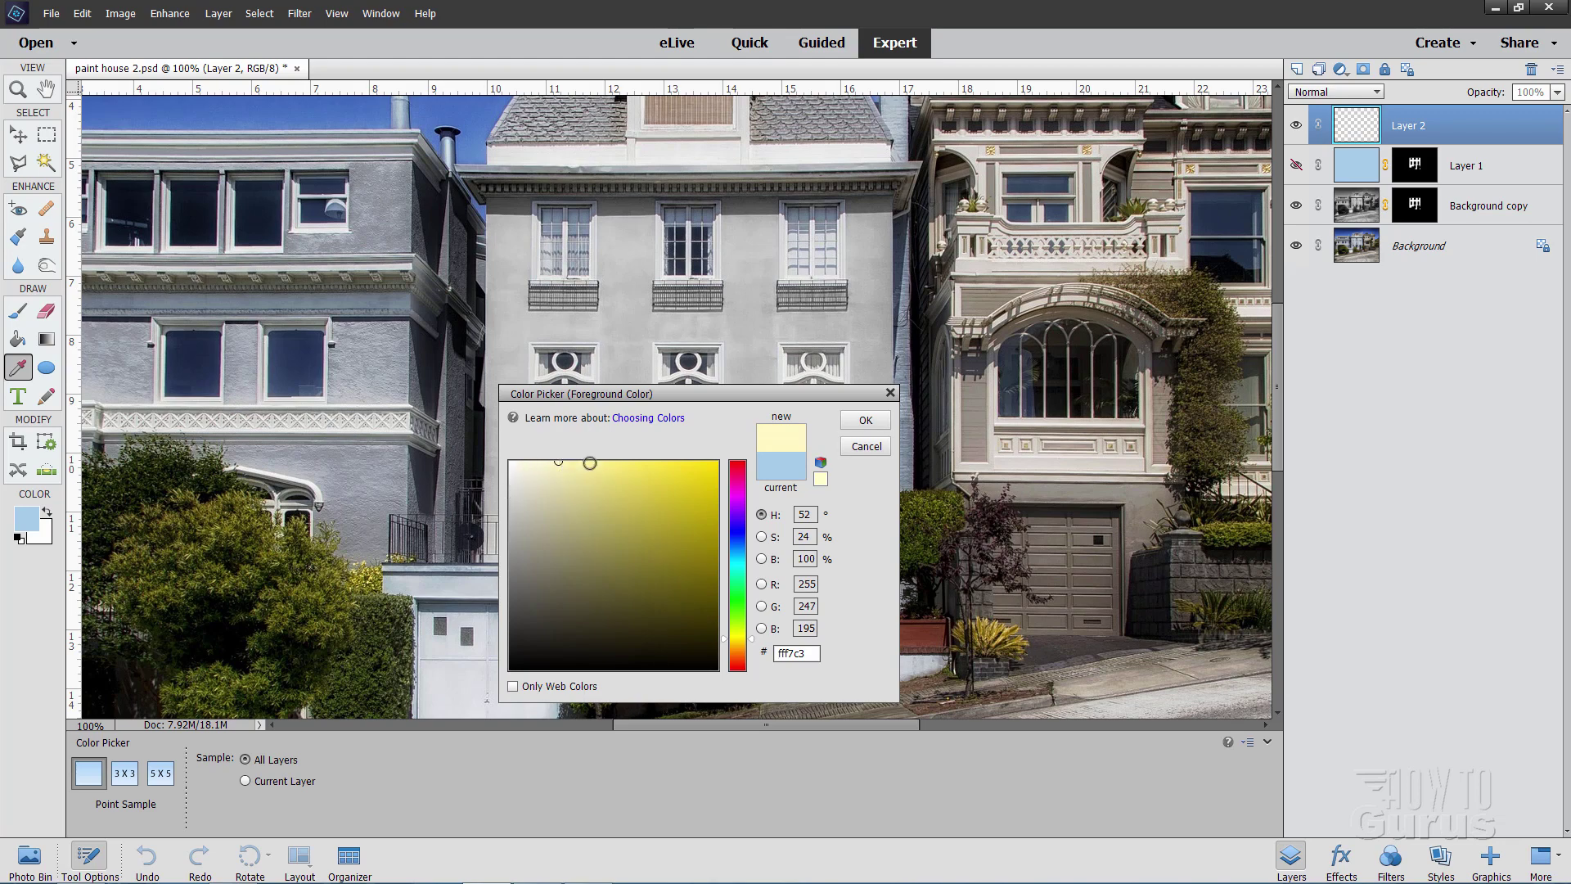
pyautogui.click(865, 420)
# - Fill Layer 2 with the pale yellow using the Paint Bucket
pyautogui.press('v')
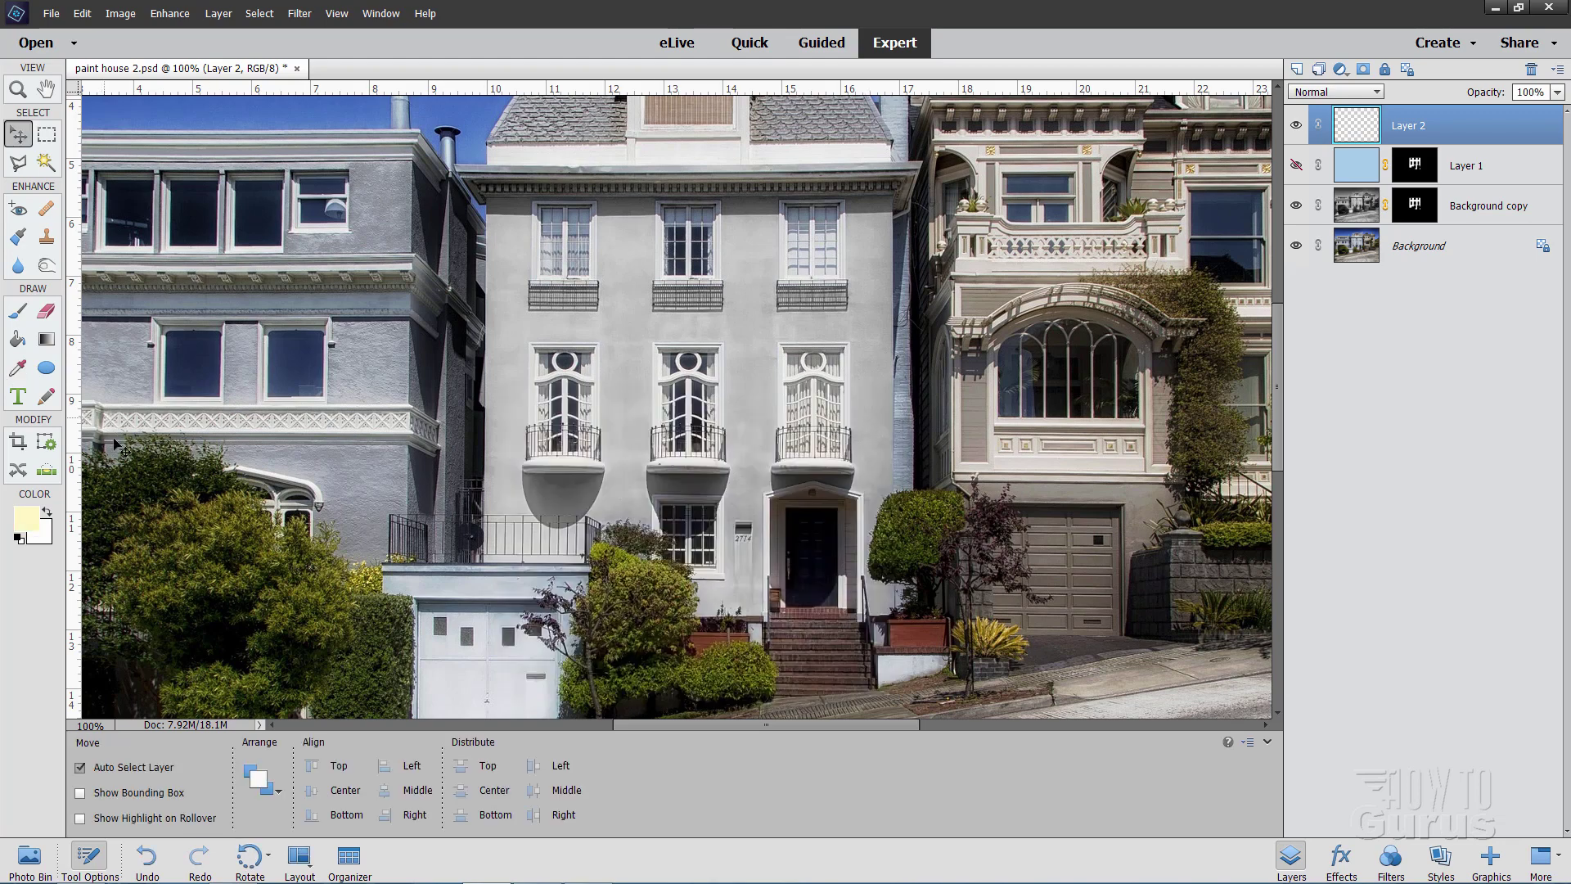
pyautogui.click(18, 339)
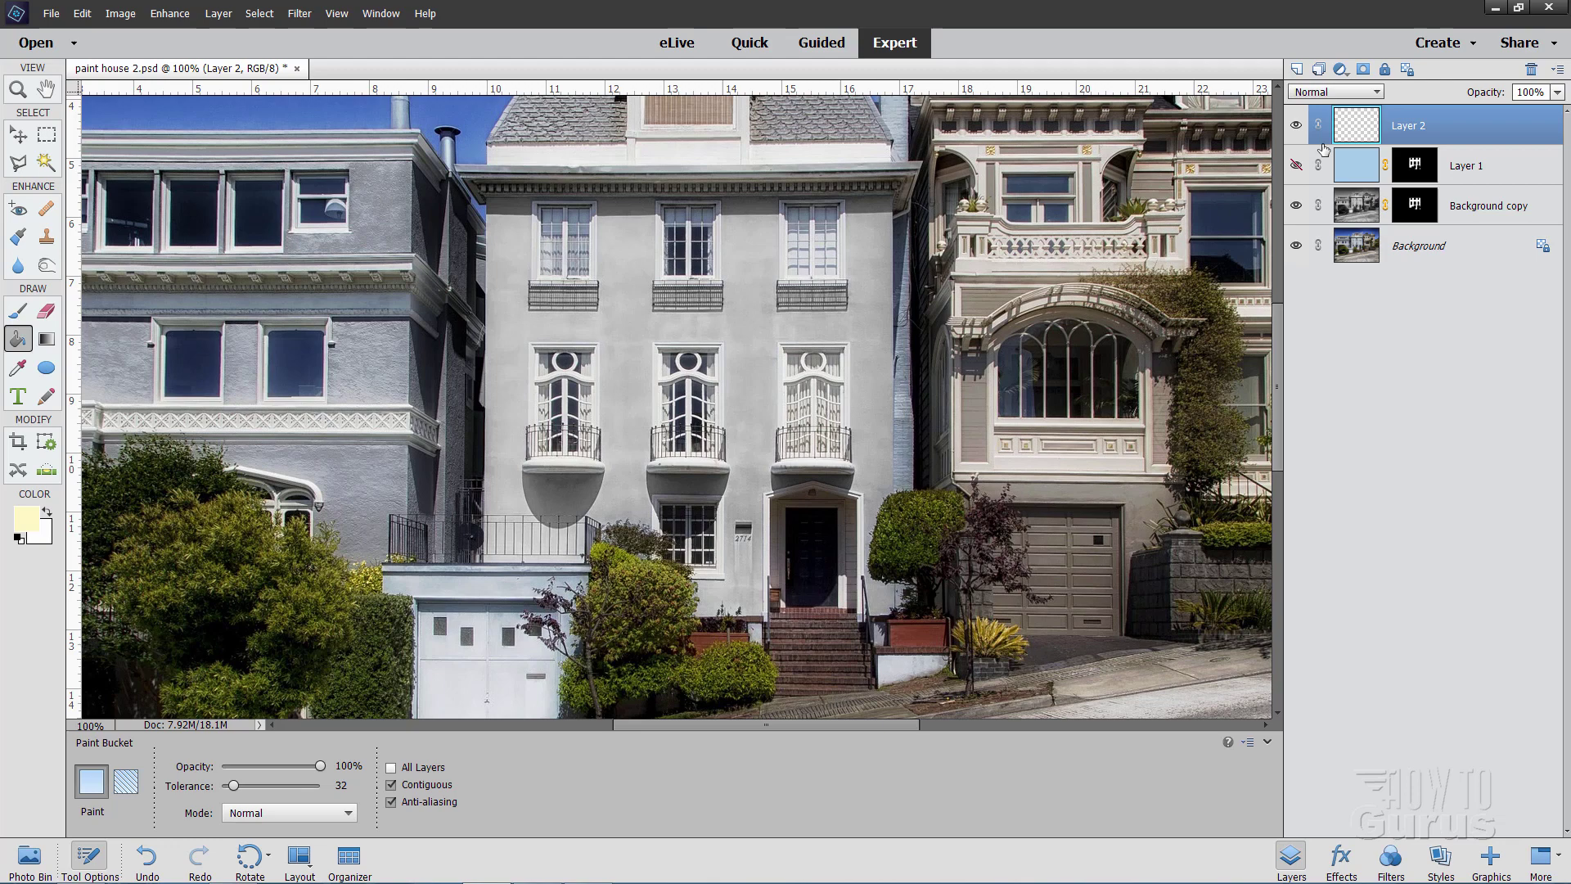
pyautogui.click(757, 326)
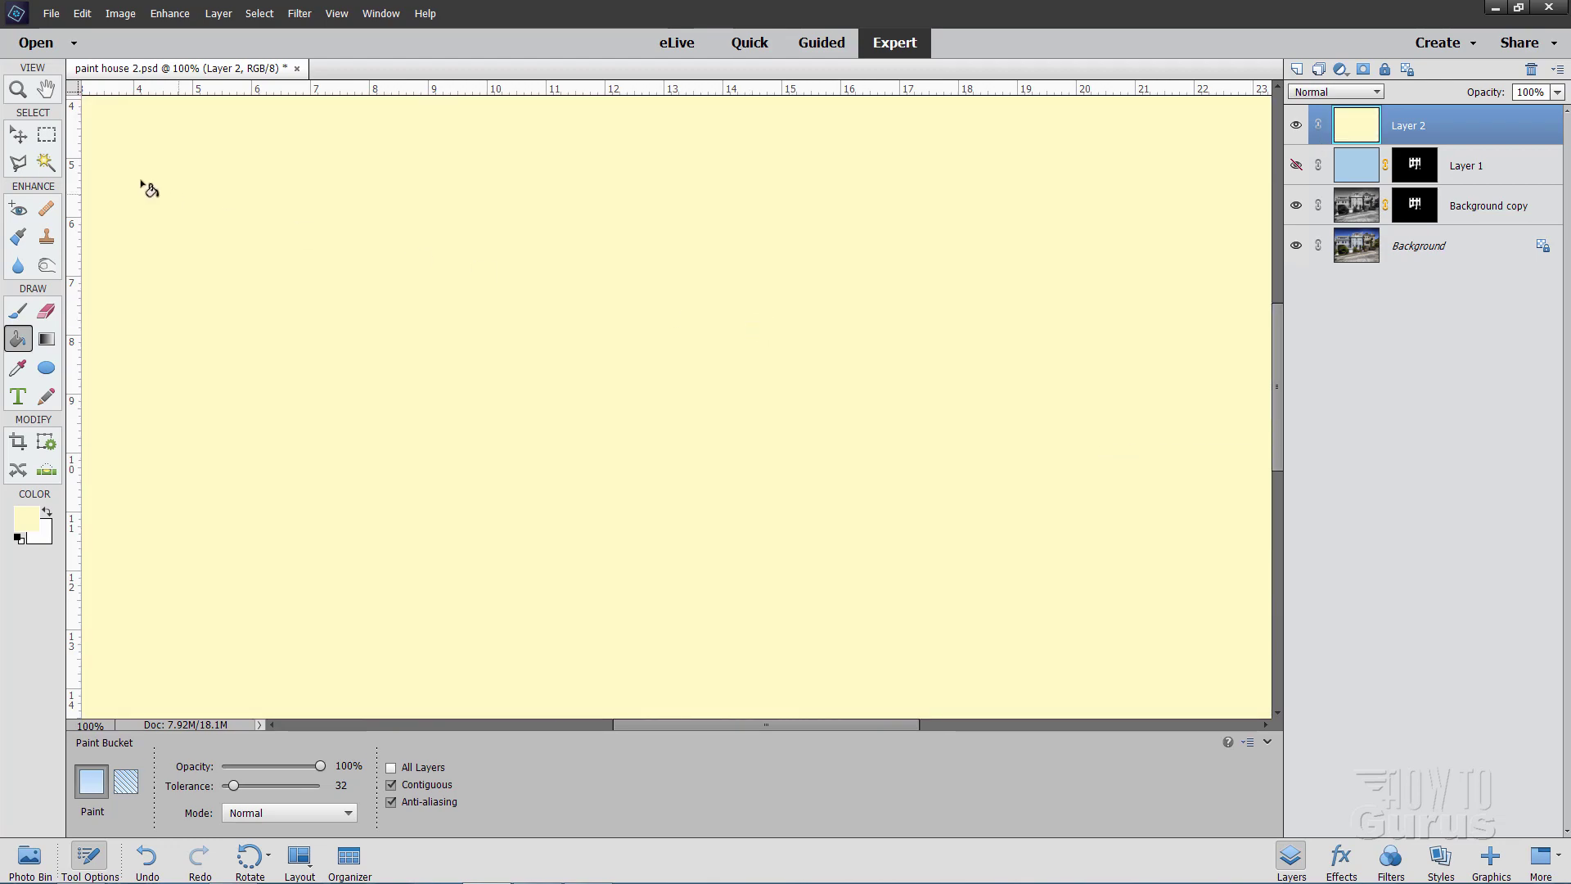
# - Copy Layer 1's house mask onto Layer 2 and make Layer 2 active
pyautogui.click(19, 137)
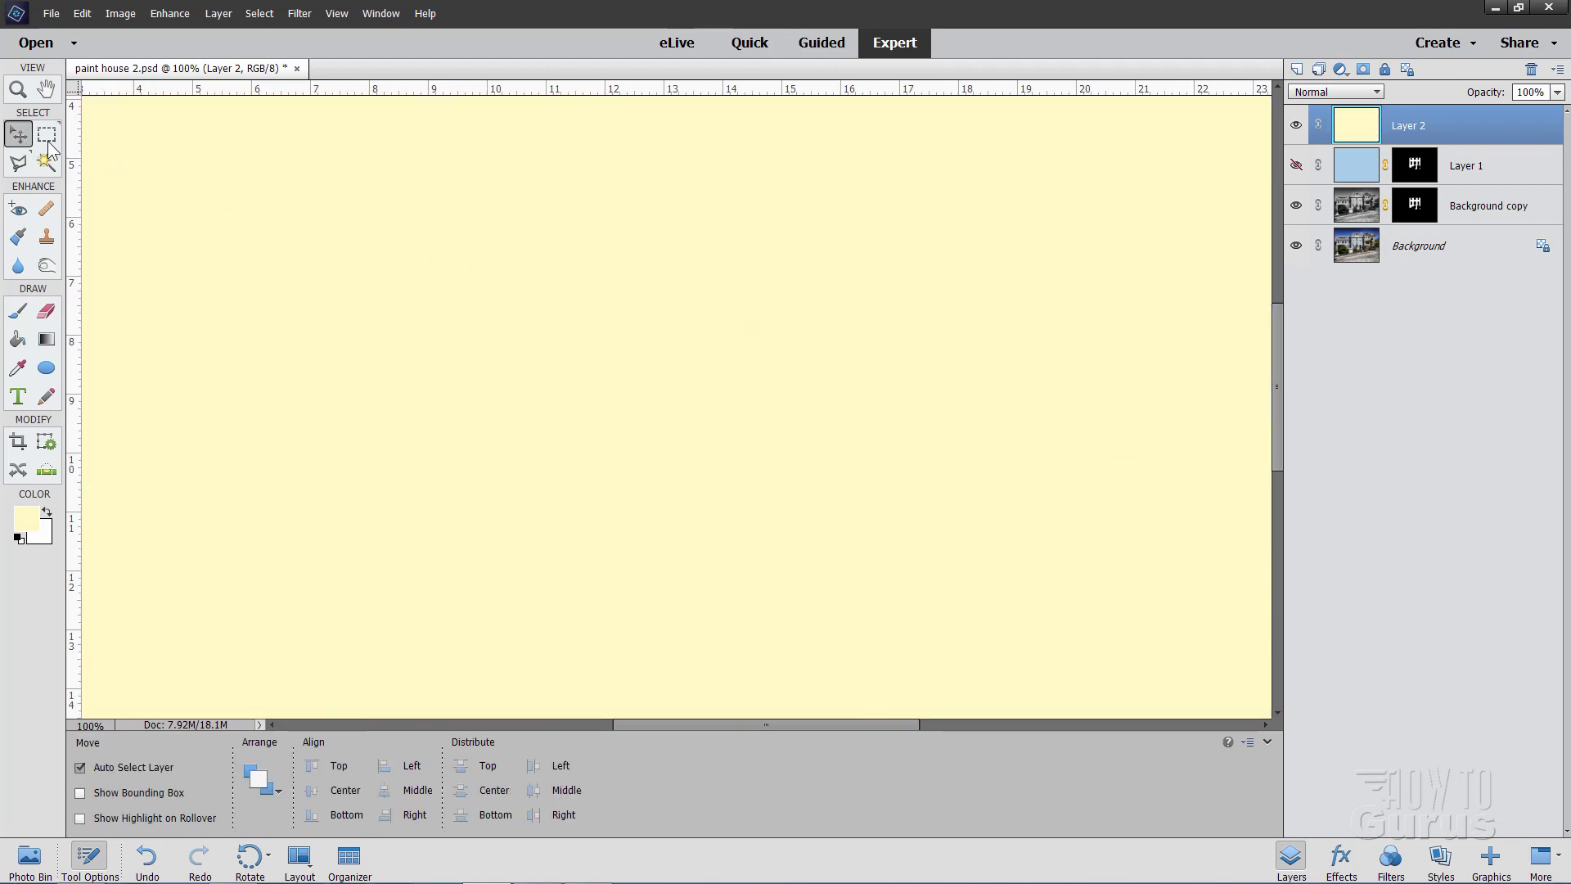
pyautogui.click(1431, 177)
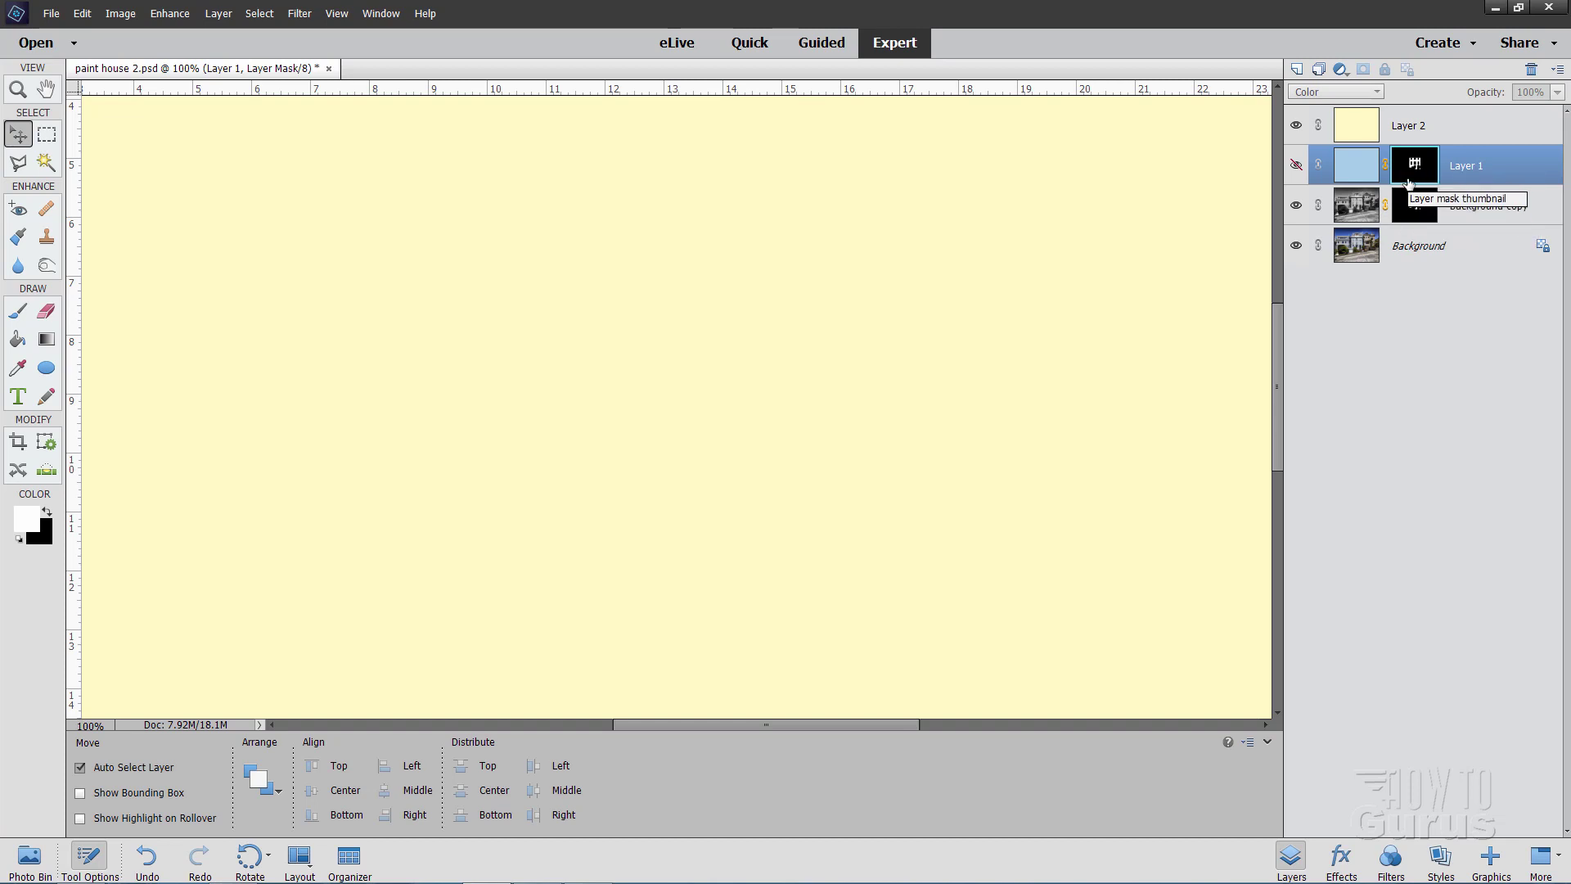
pyautogui.press('alt')
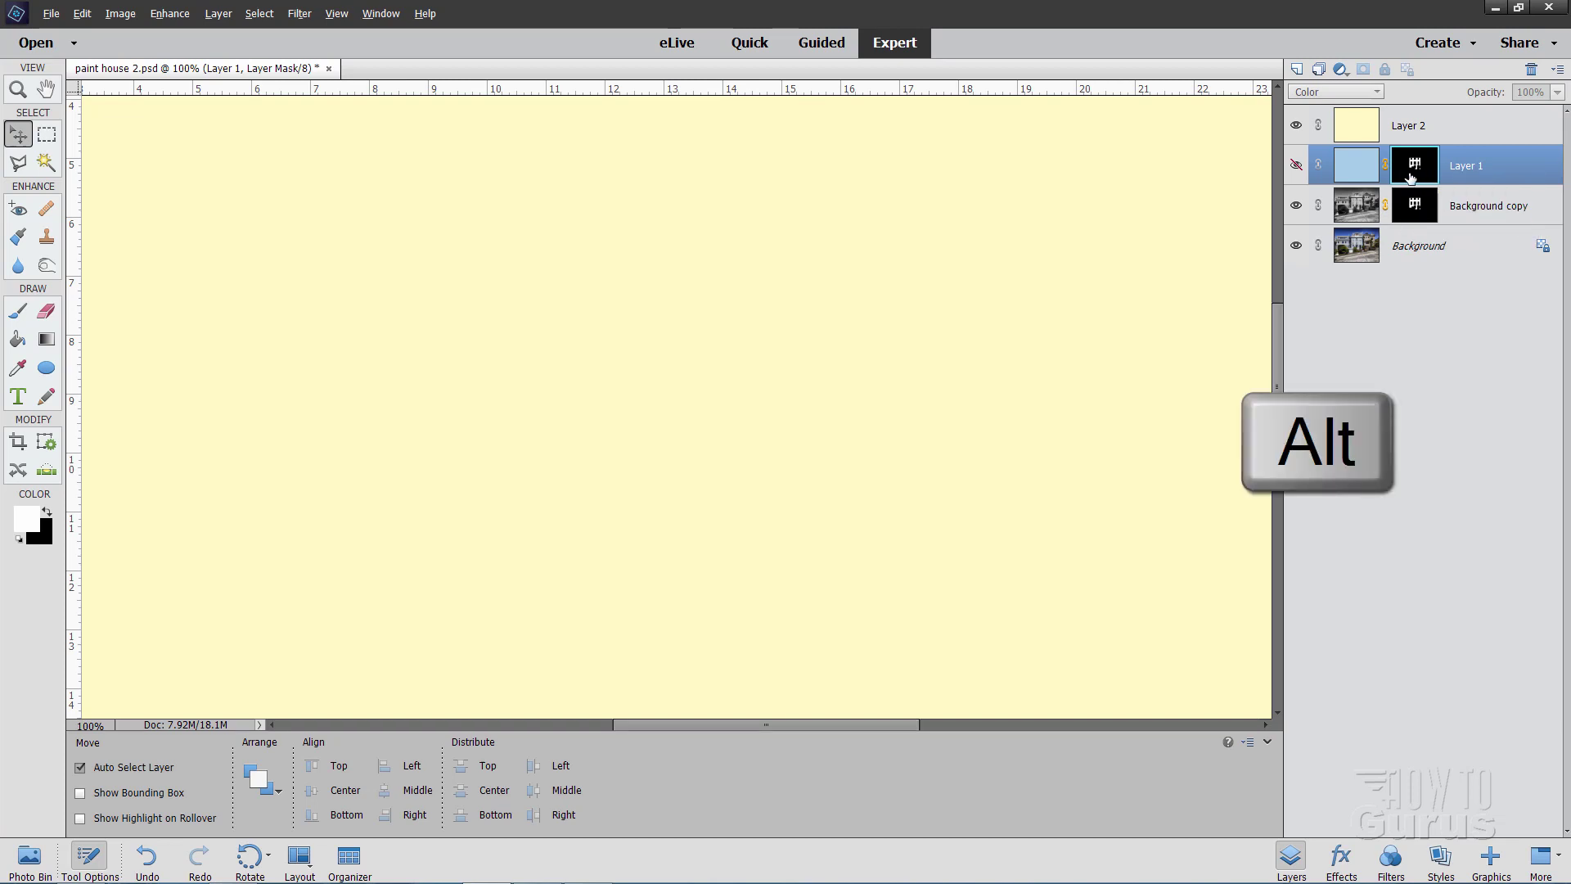
pyautogui.moveTo(1411, 135); pyautogui.dragTo(1414, 131)
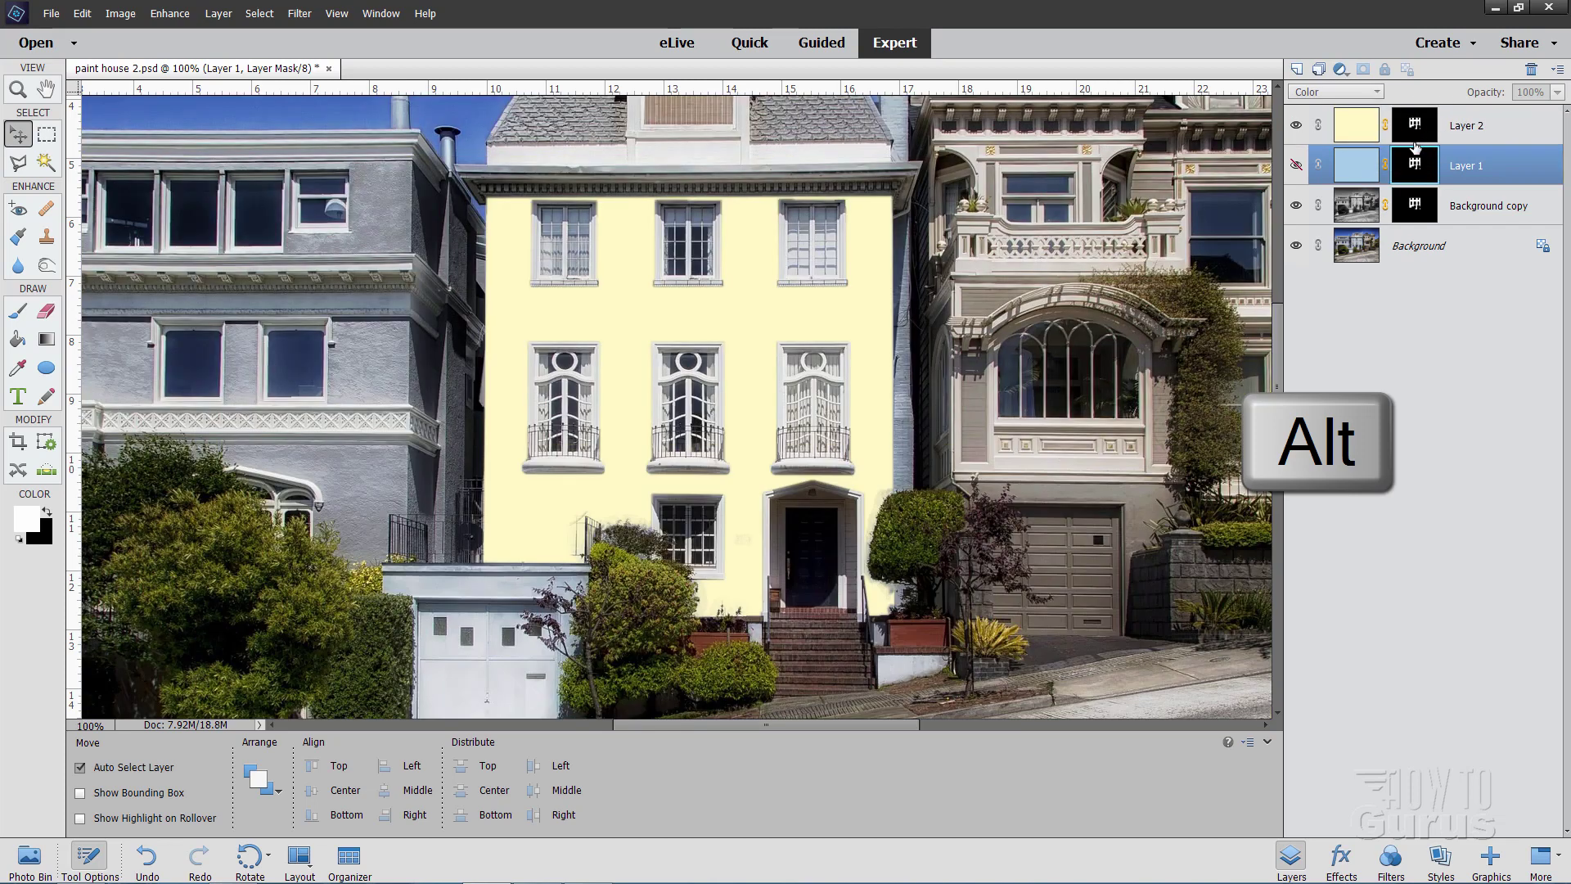
pyautogui.click(1354, 141)
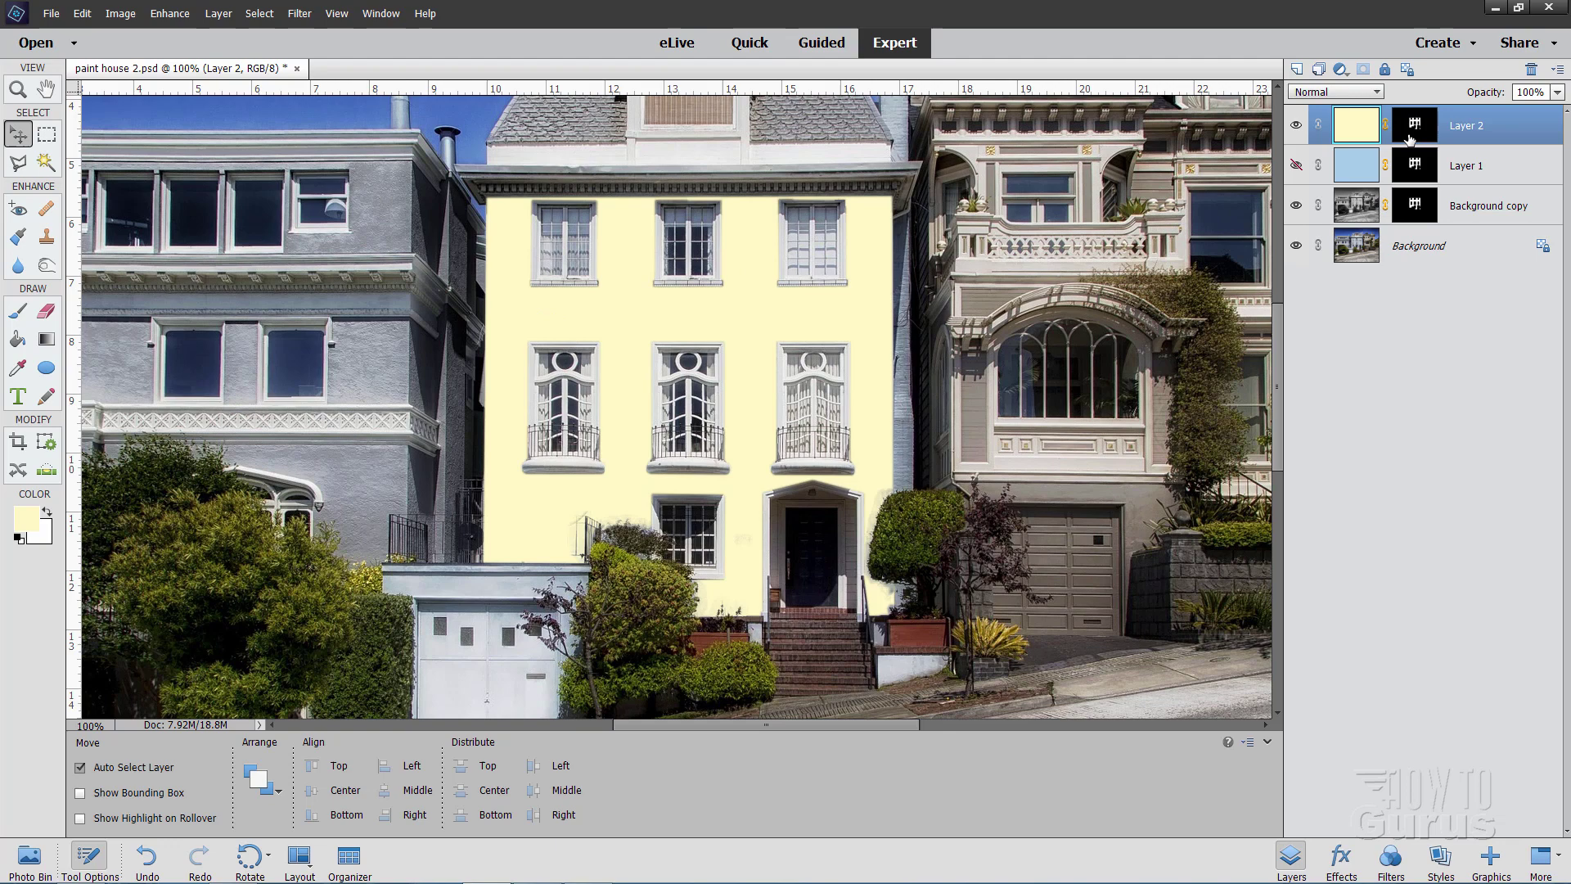
# - Switch Layer 2 to Color blend mode, then select the Background copy layer
pyautogui.click(1318, 90)
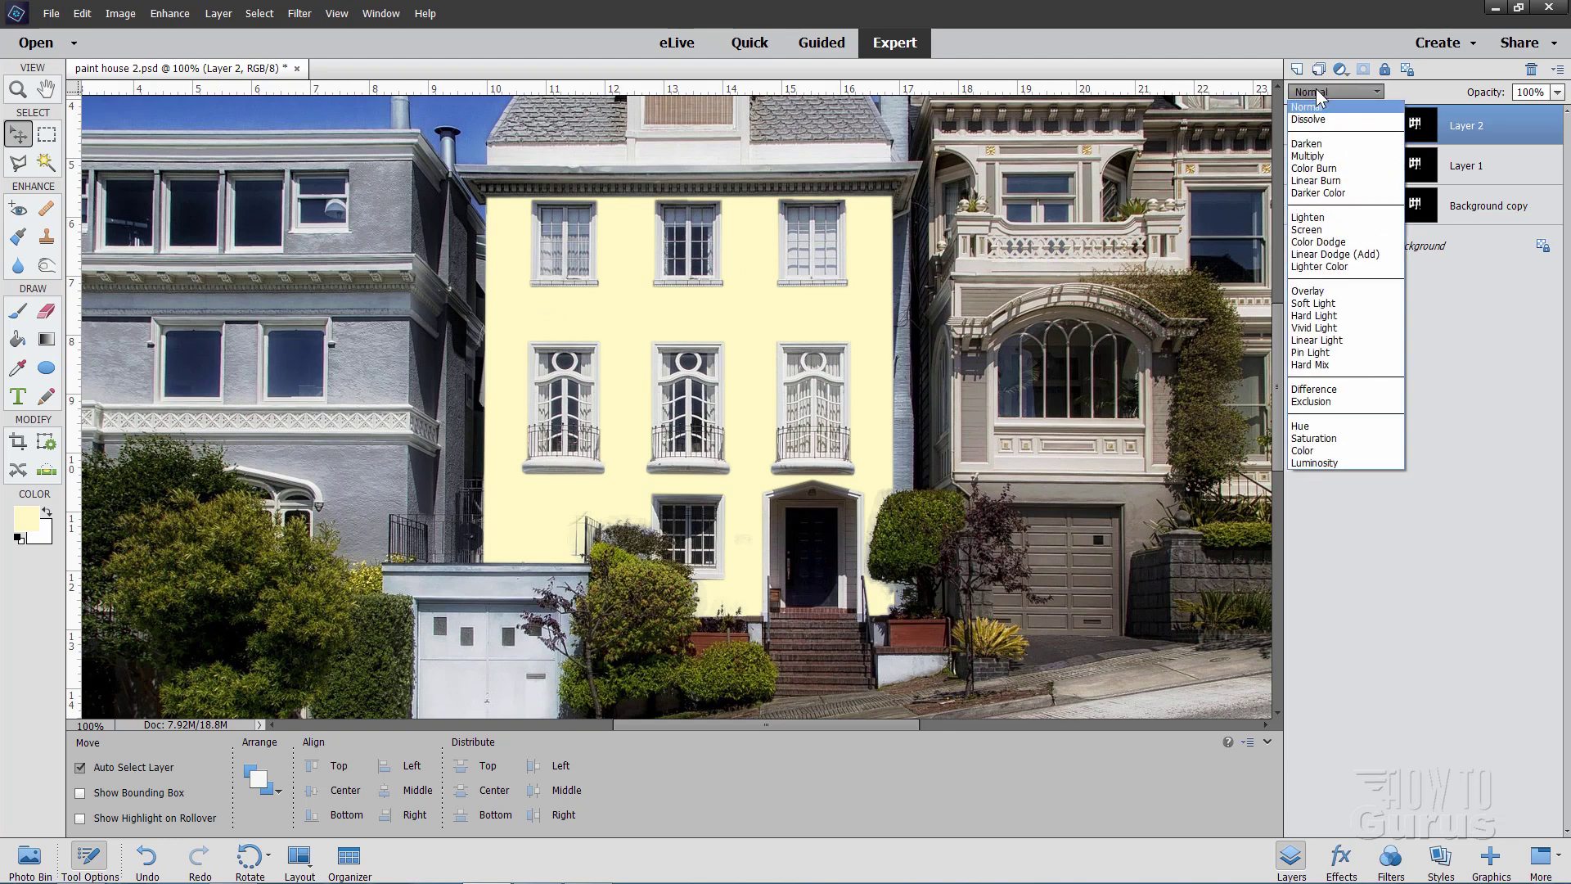
pyautogui.click(1317, 449)
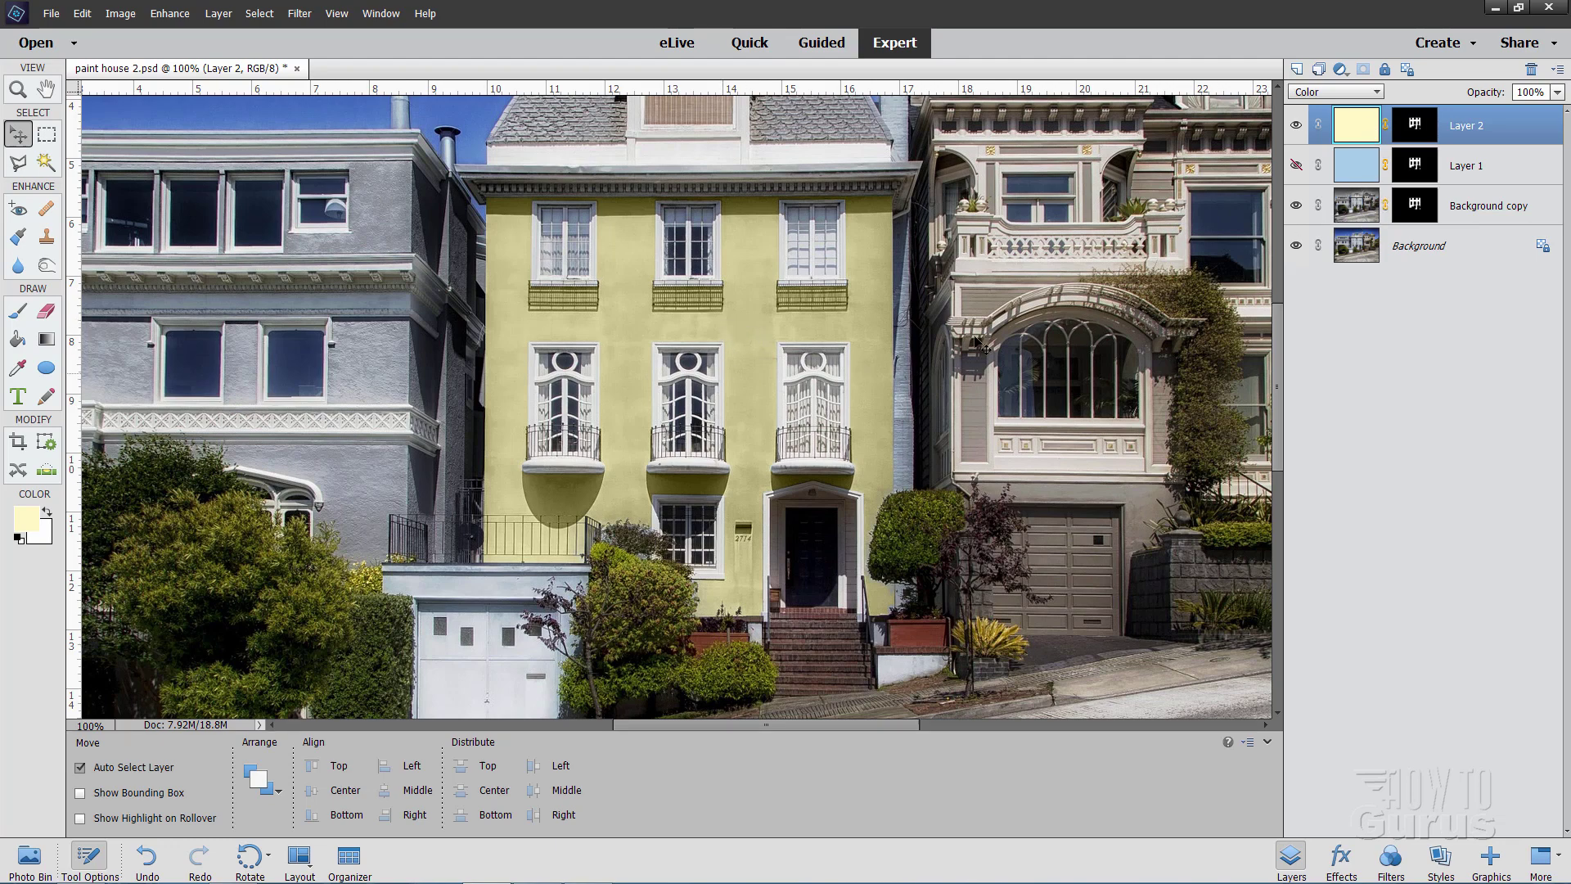
pyautogui.click(1354, 208)
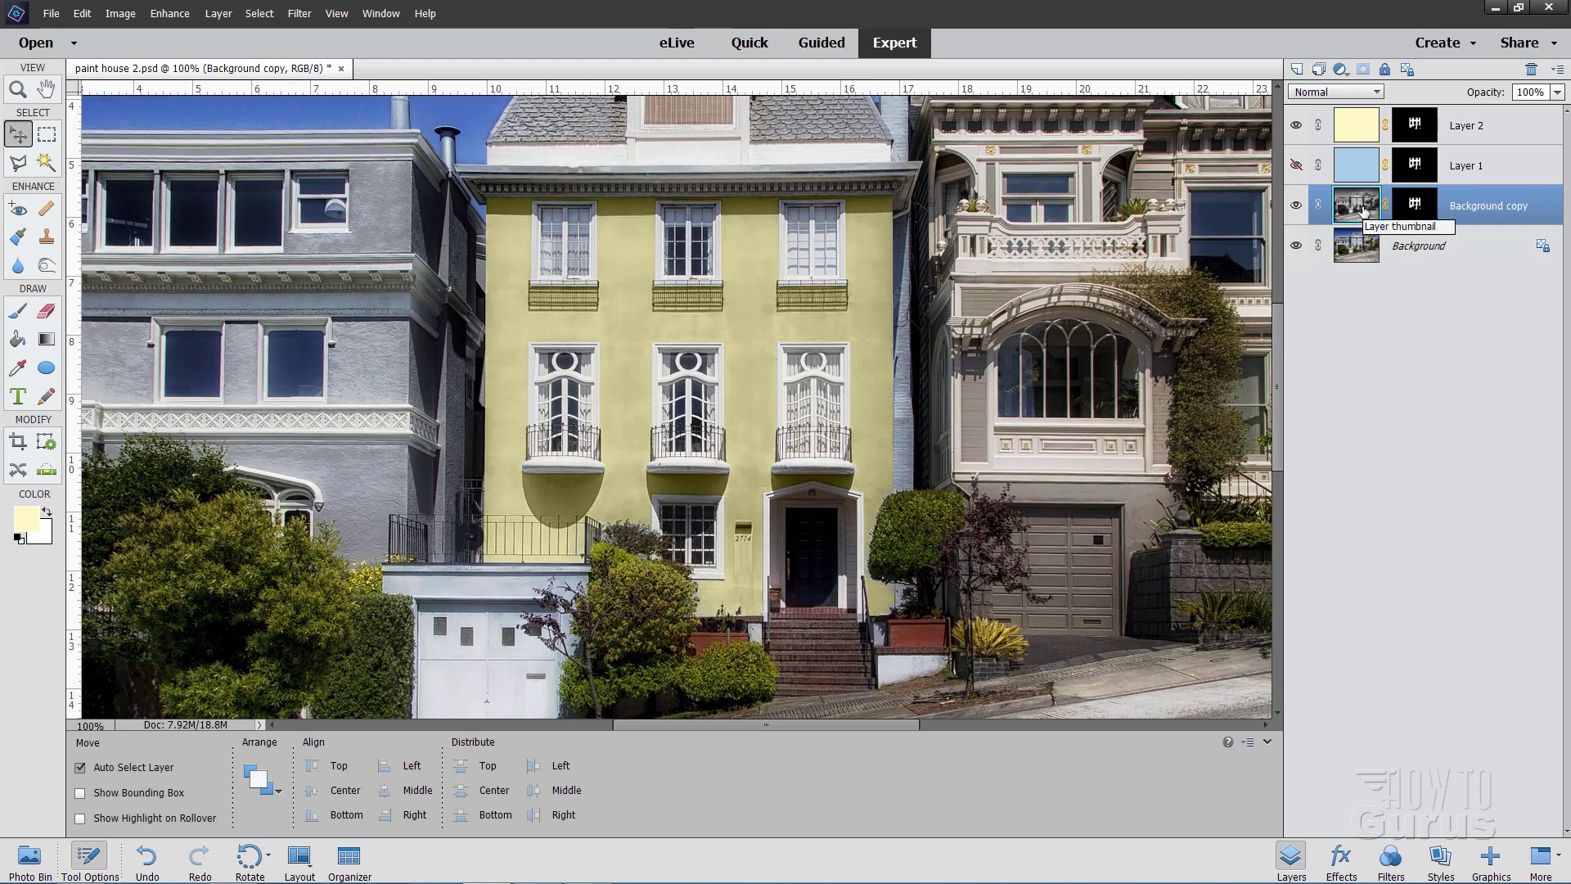
# - Add a Levels adjustment layer clipped to the layer below it
pyautogui.click(219, 13)
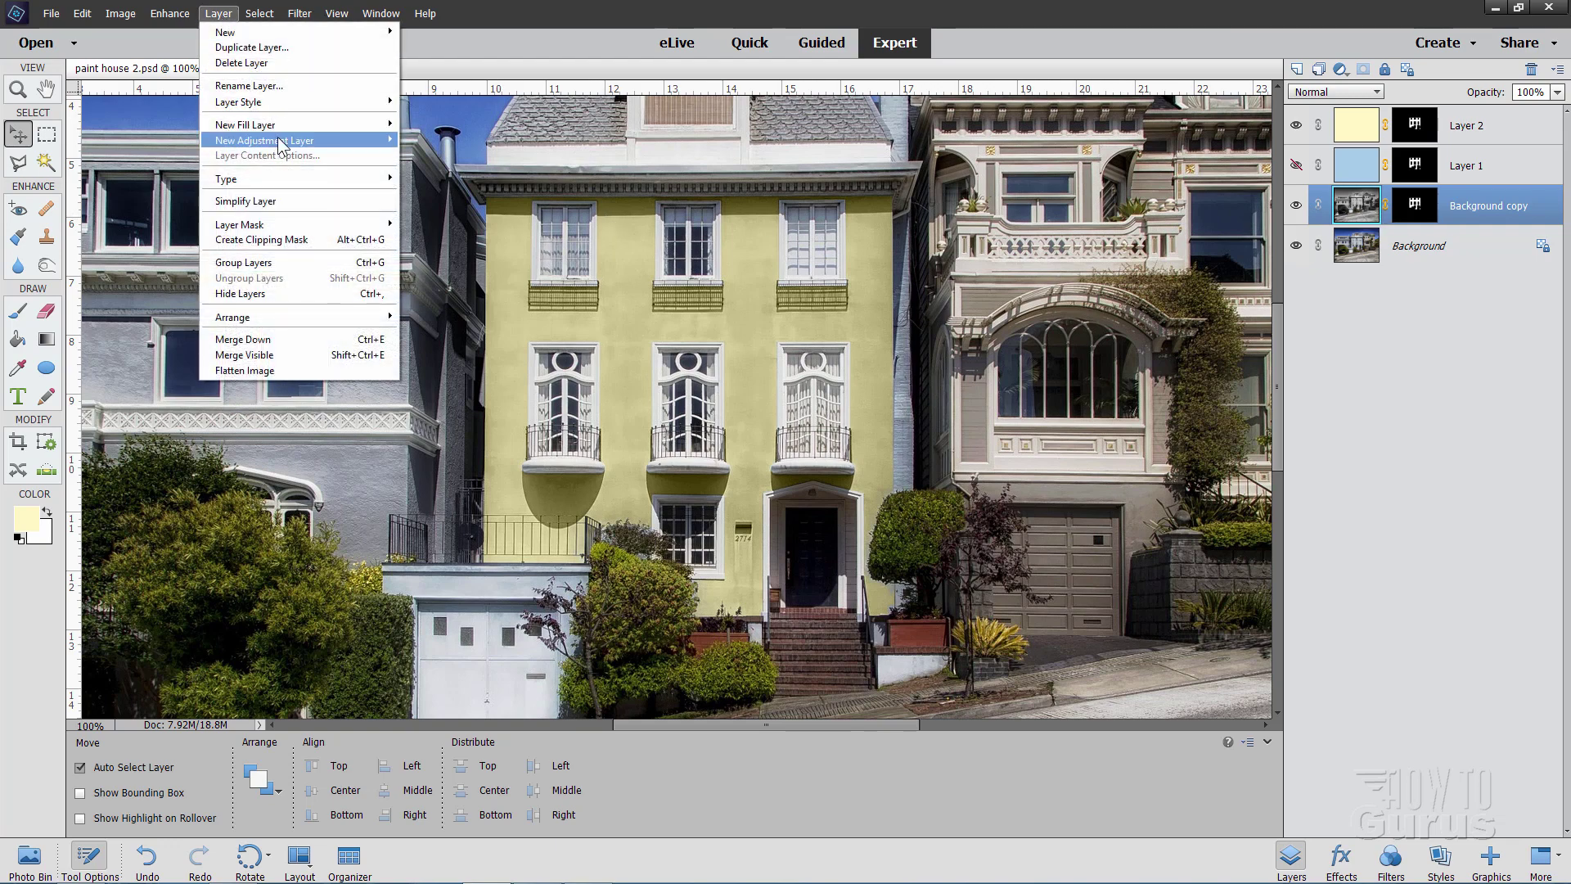
pyautogui.moveTo(277, 140)
pyautogui.click(424, 137)
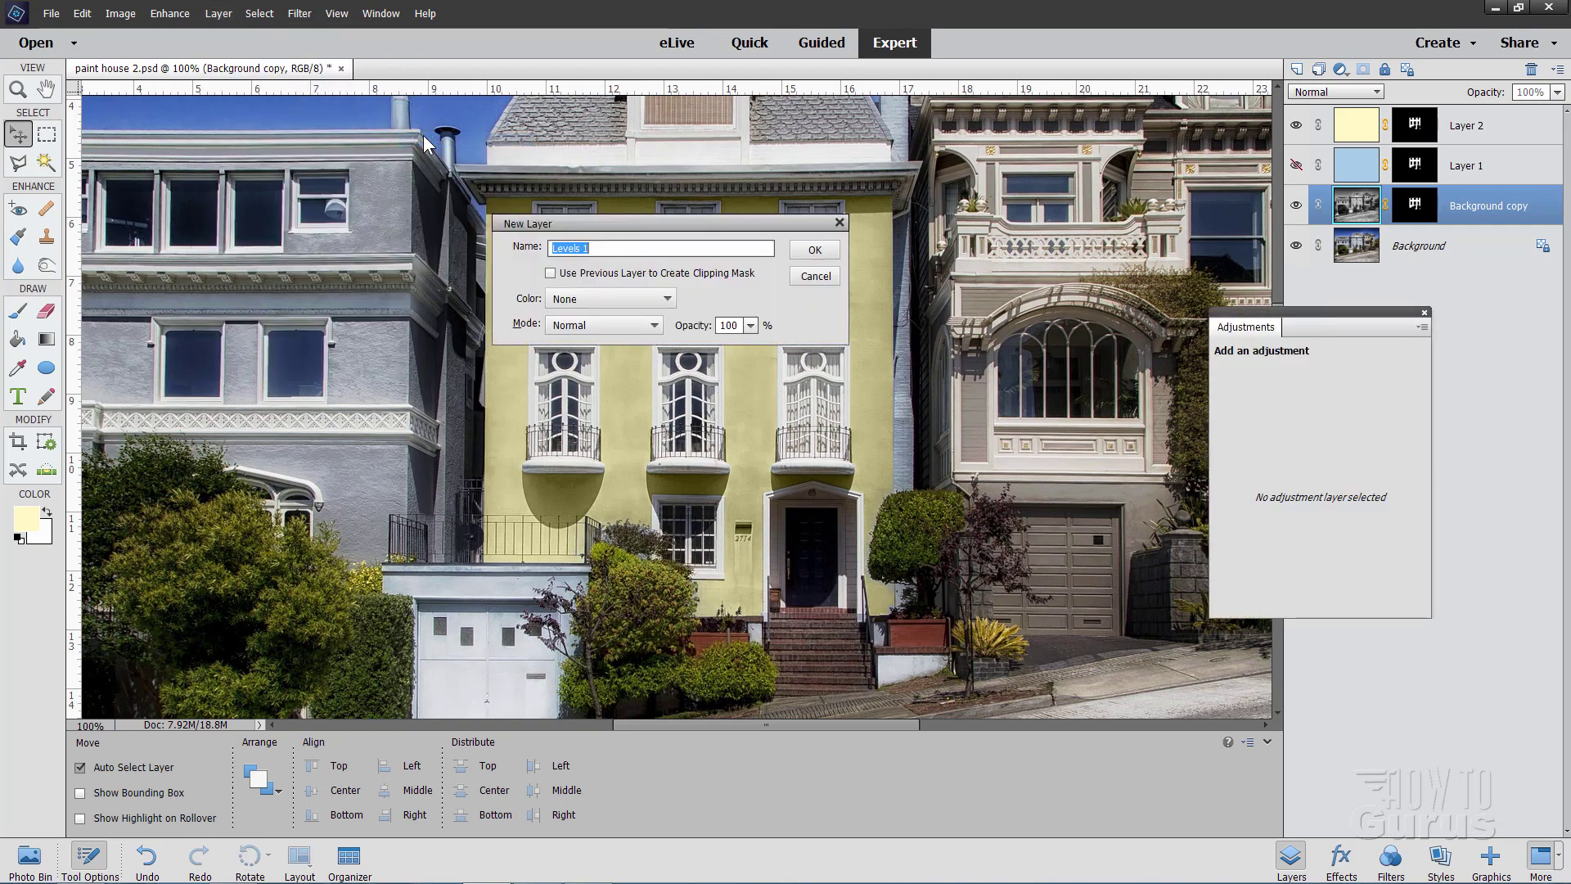
pyautogui.click(552, 272)
pyautogui.click(809, 249)
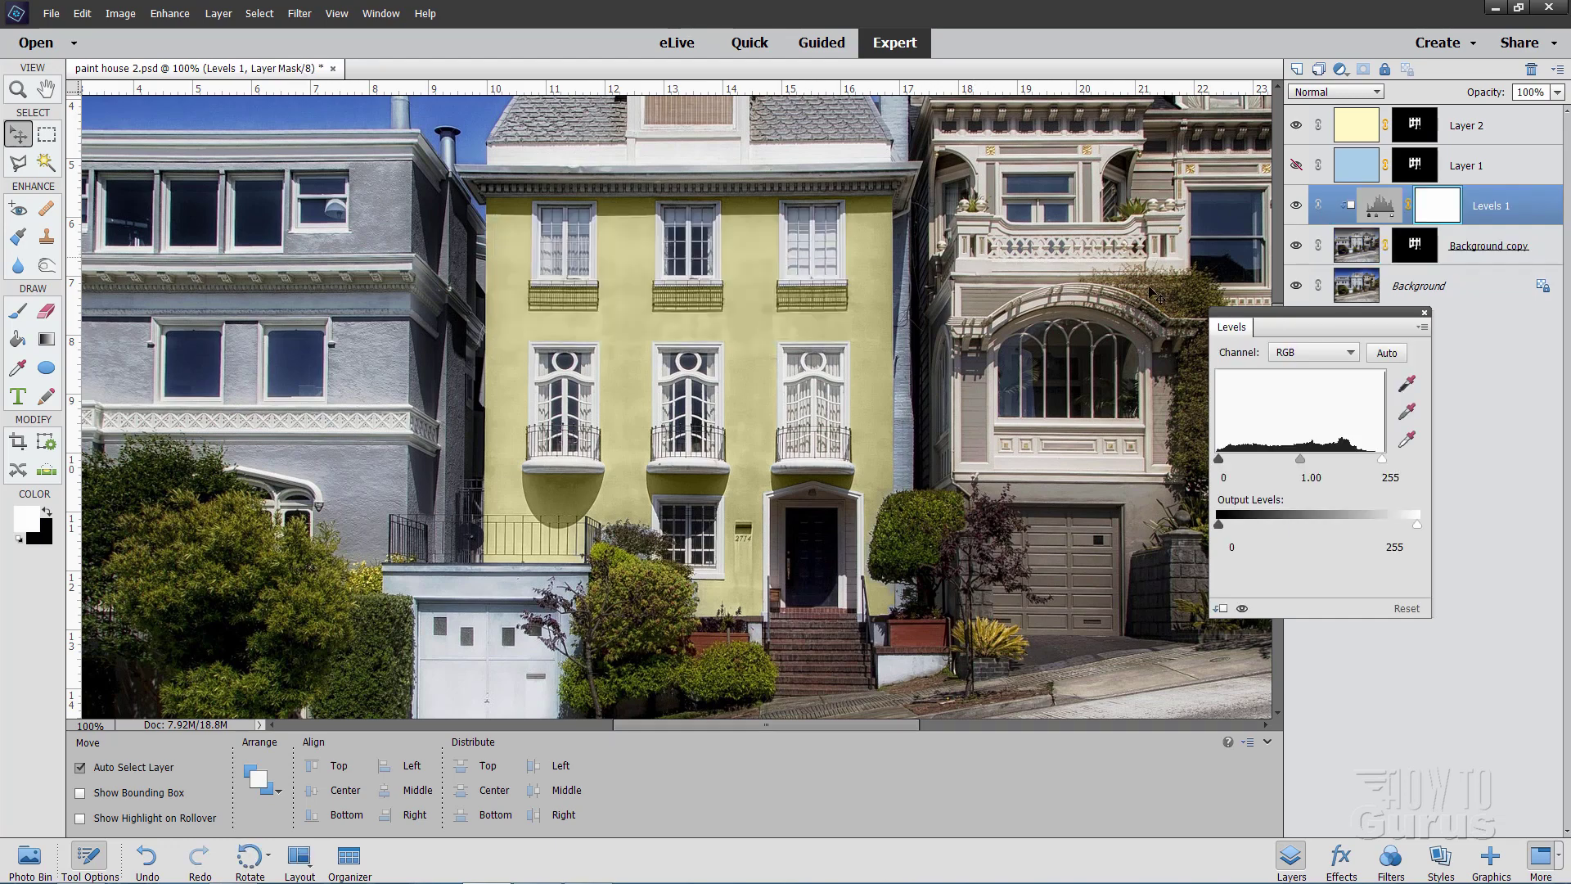
# - Set the Levels midtones to 2.20 and the black input to 18
pyautogui.moveTo(1291, 314); pyautogui.dragTo(1316, 366)
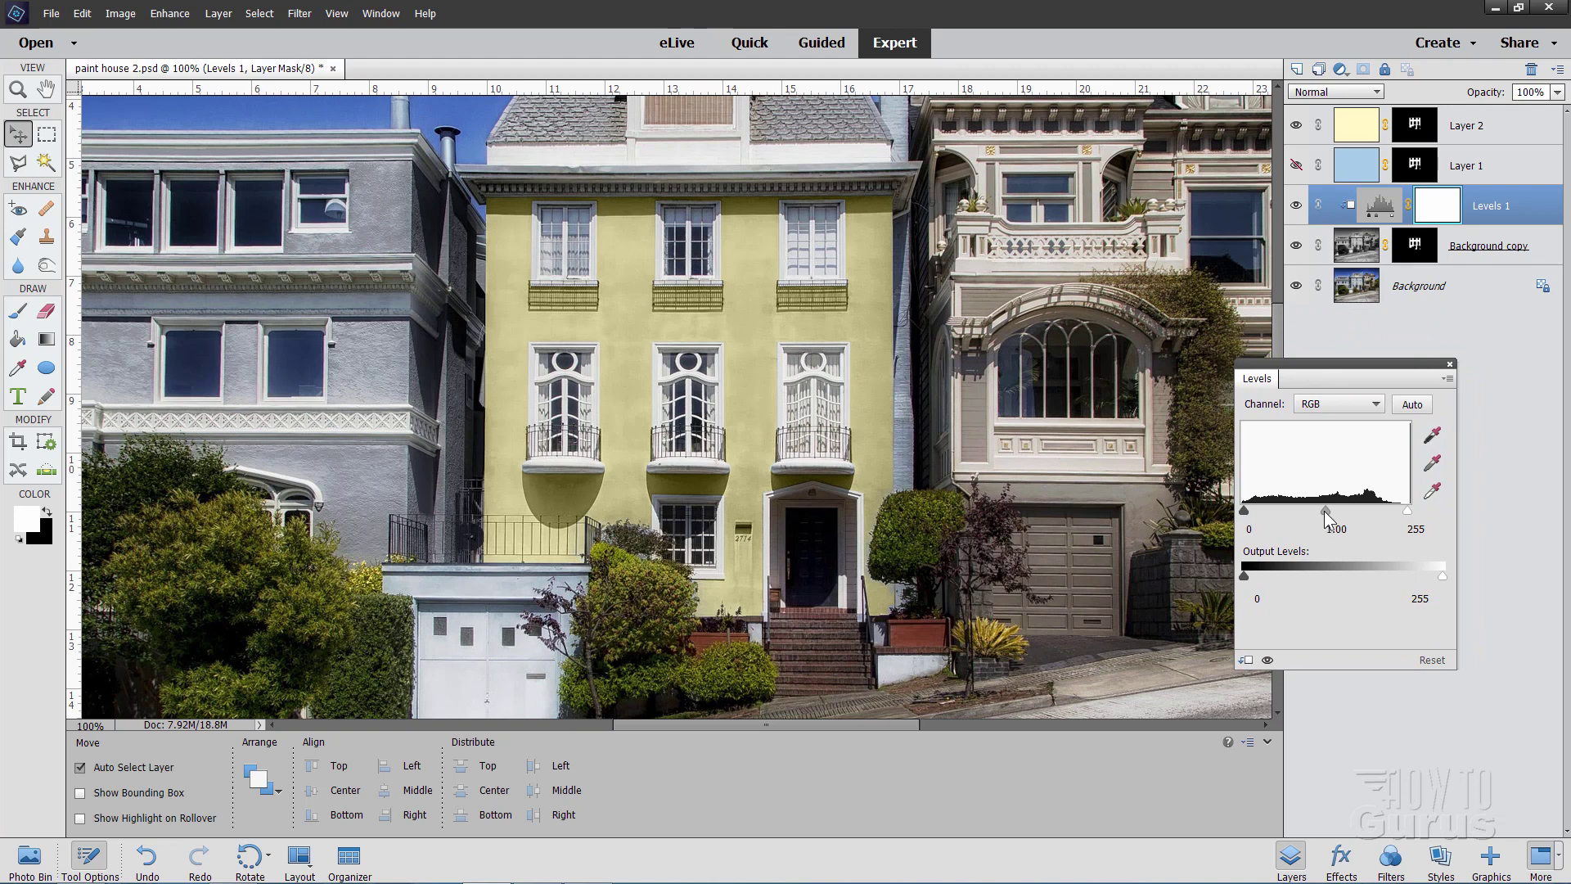
pyautogui.moveTo(1323, 517); pyautogui.dragTo(1280, 509)
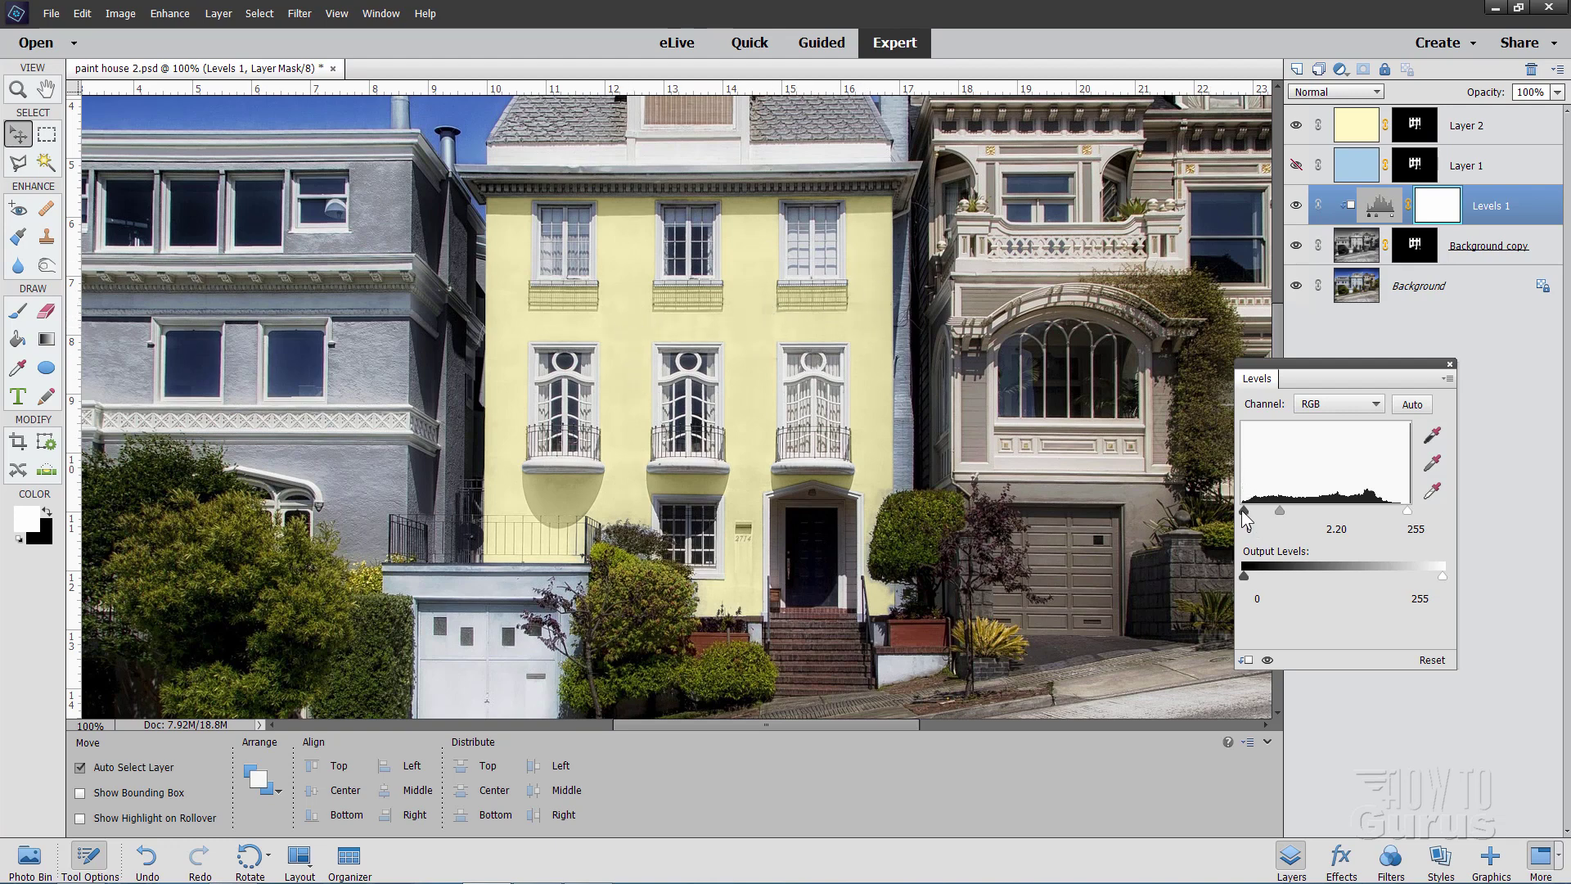
pyautogui.moveTo(1244, 510); pyautogui.dragTo(1256, 512)
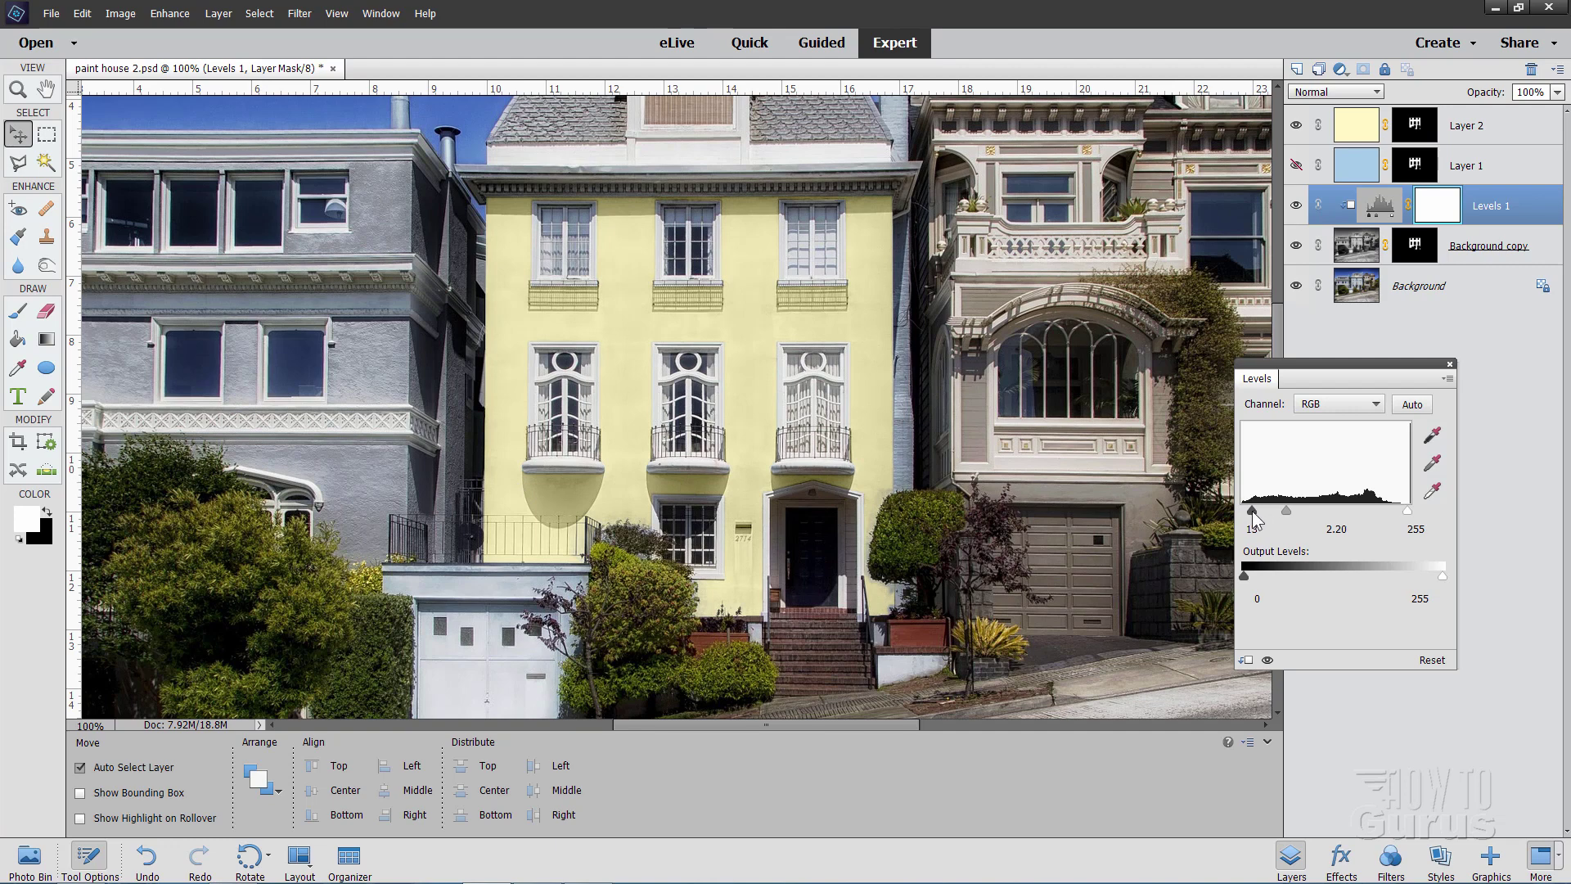
pyautogui.moveTo(1256, 518)
pyautogui.mouseDown()
pyautogui.moveTo(1225, 515)
pyautogui.moveTo(1258, 517)
pyautogui.mouseUp()
# - Close the Levels panel and toggle Levels 1 off and on to compare, leaving it hidden
pyautogui.click(1450, 363)
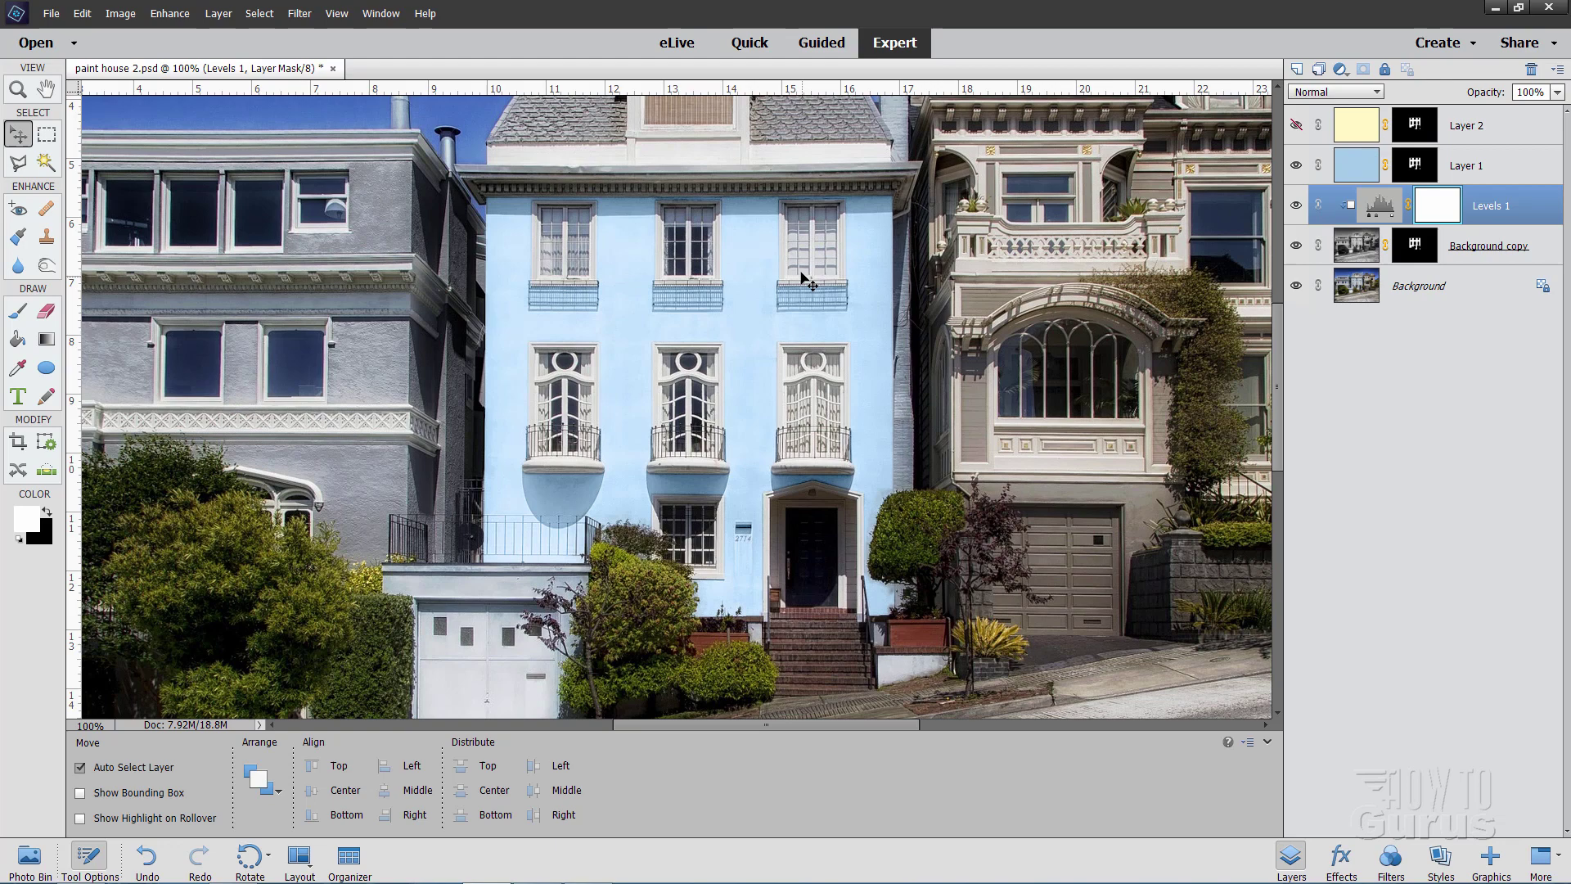
pyautogui.click(1296, 208)
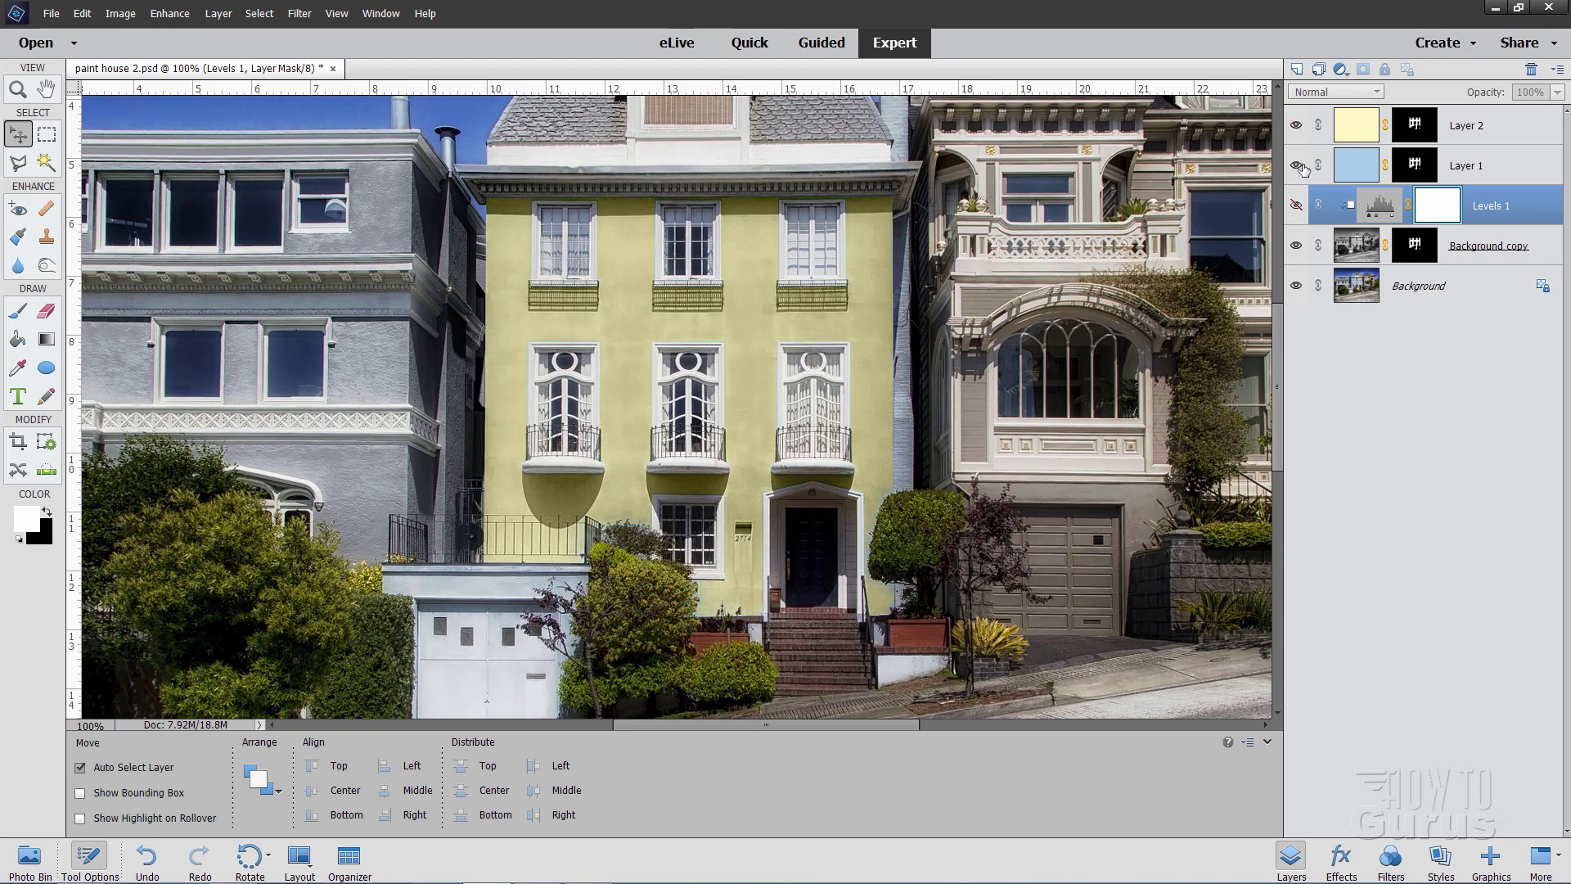
pyautogui.click(1297, 208)
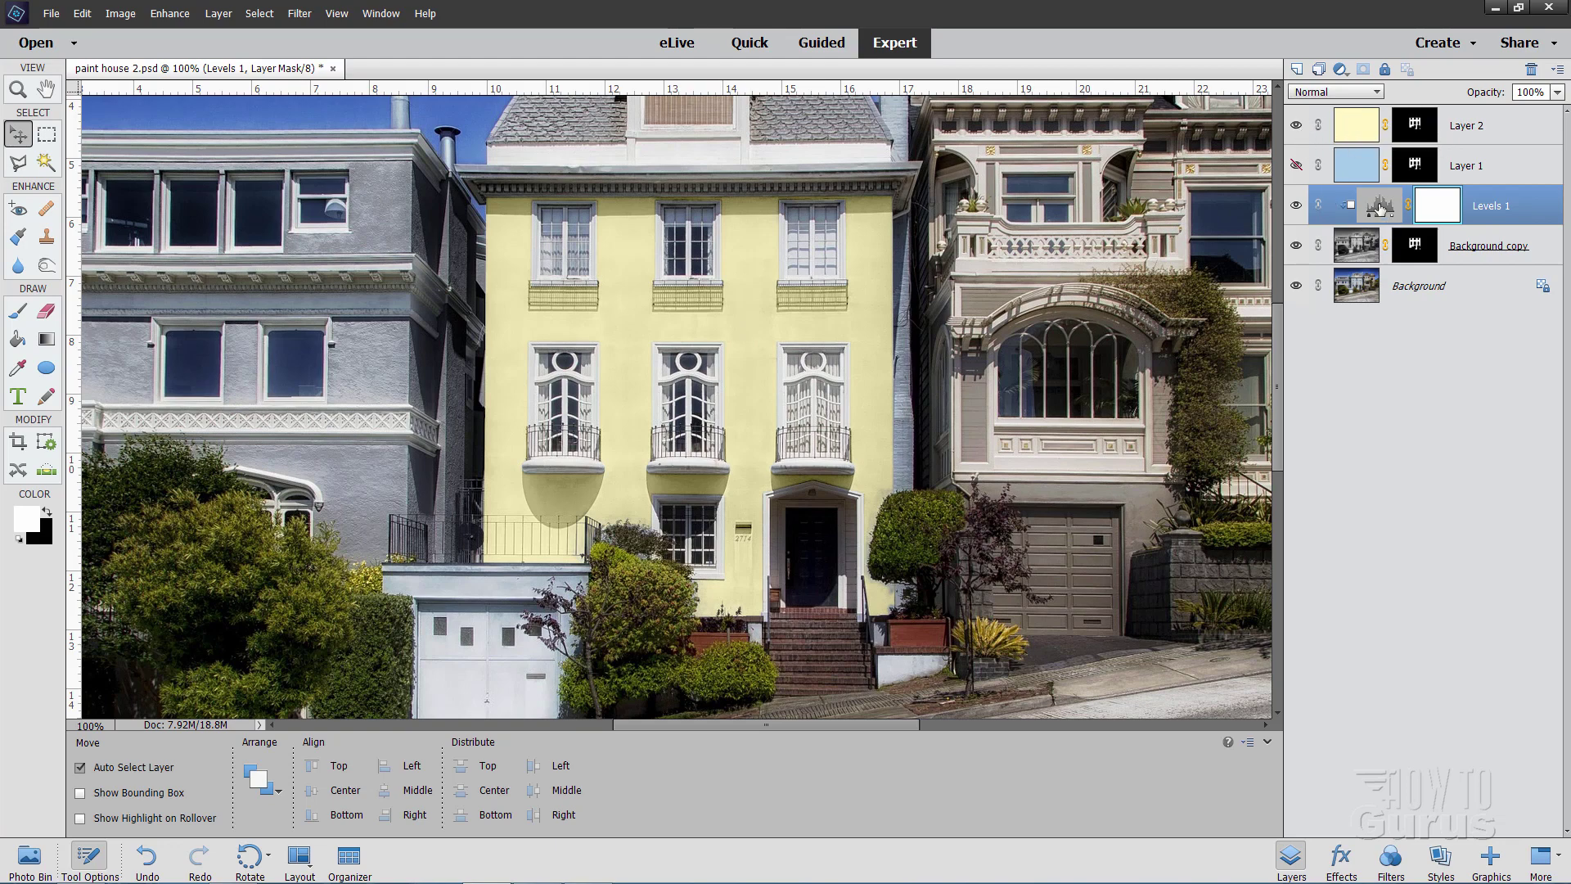
pyautogui.click(1296, 205)
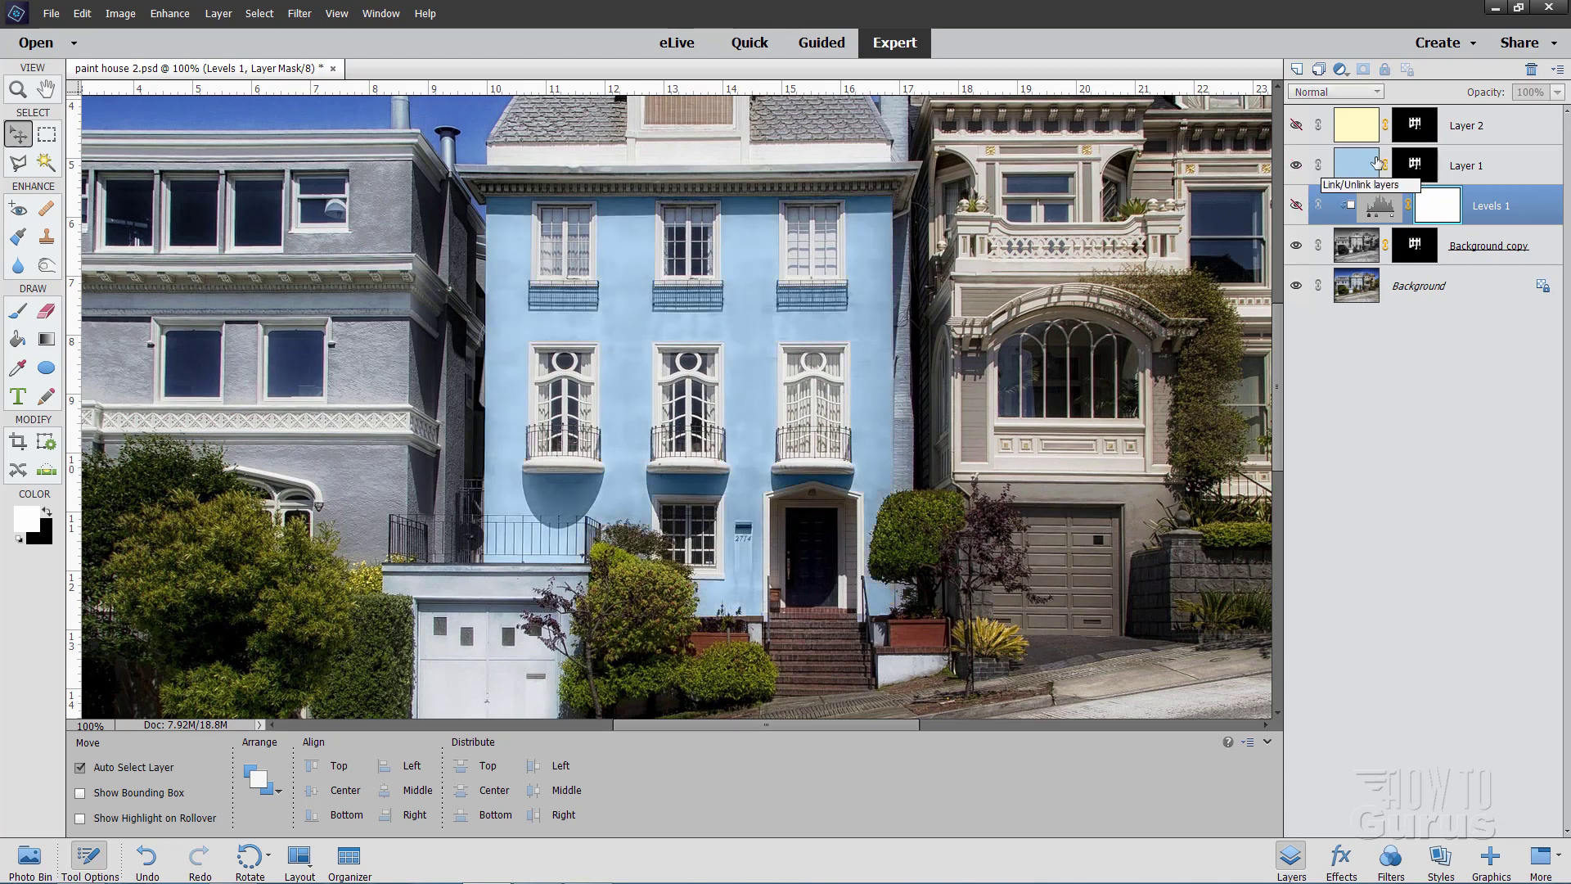